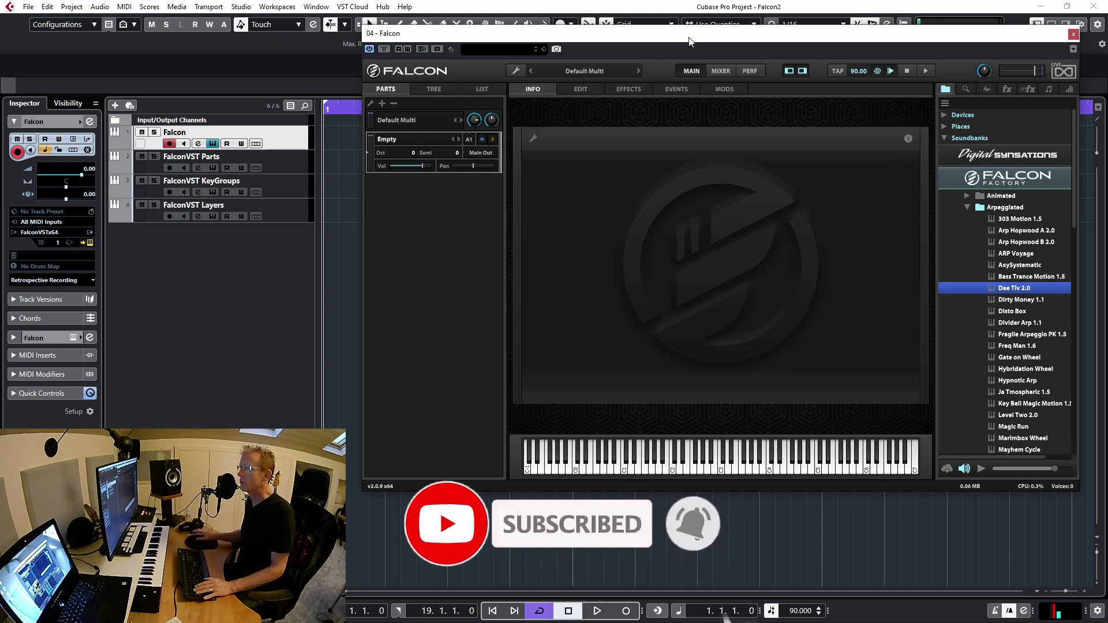
# - Examine the tree, list and parts views of the empty instrument in Falcon, finishing in the parts view
pyautogui.click(443, 90)
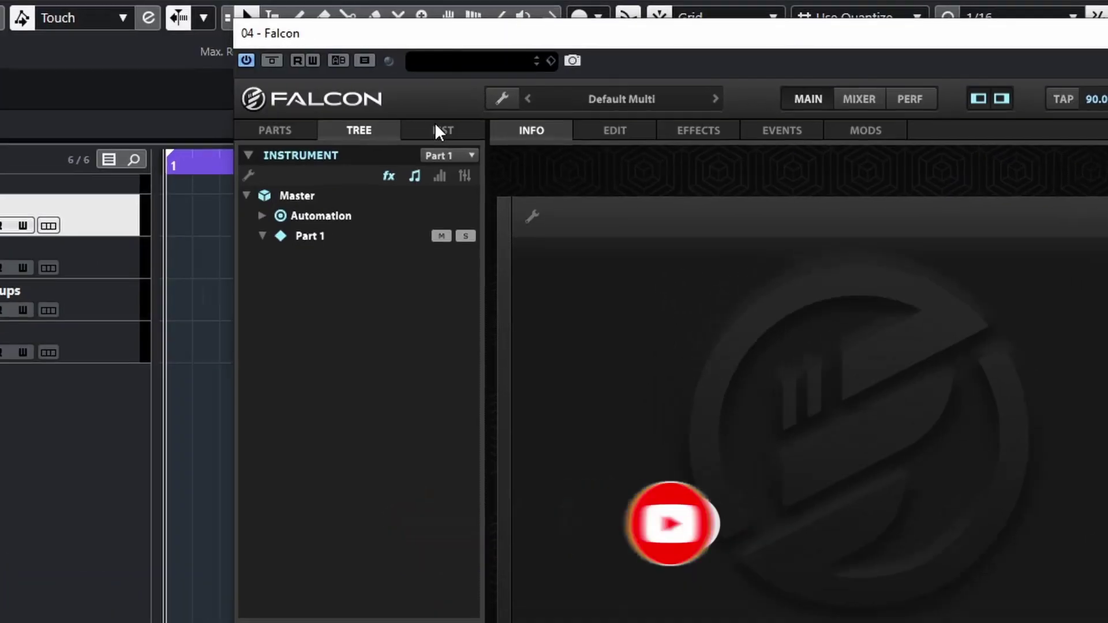
pyautogui.click(480, 89)
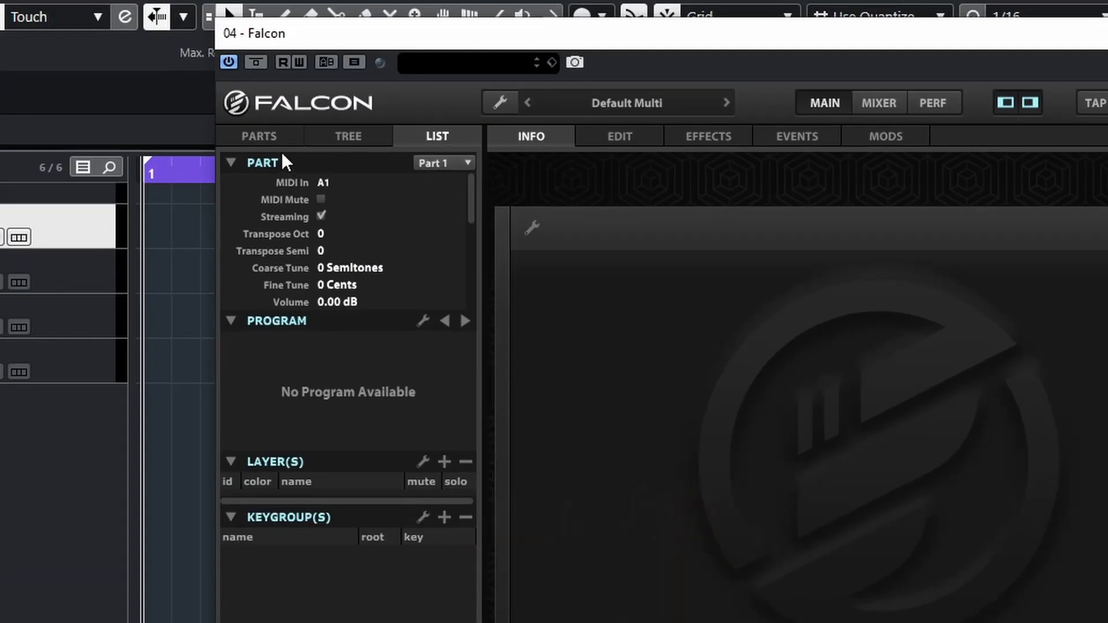
pyautogui.click(263, 139)
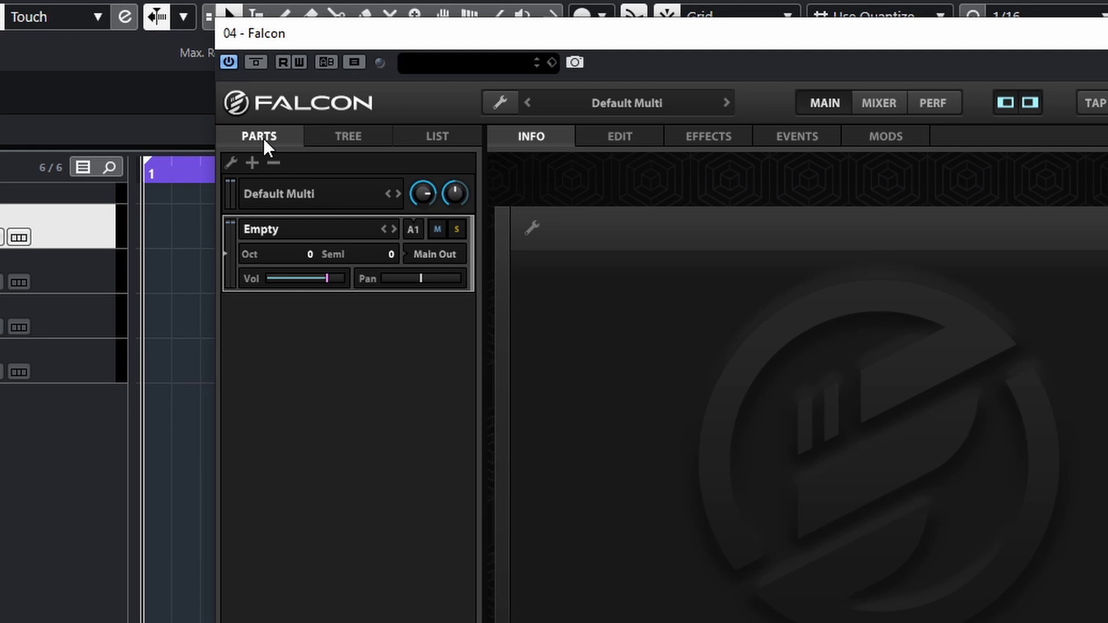
pyautogui.click(319, 146)
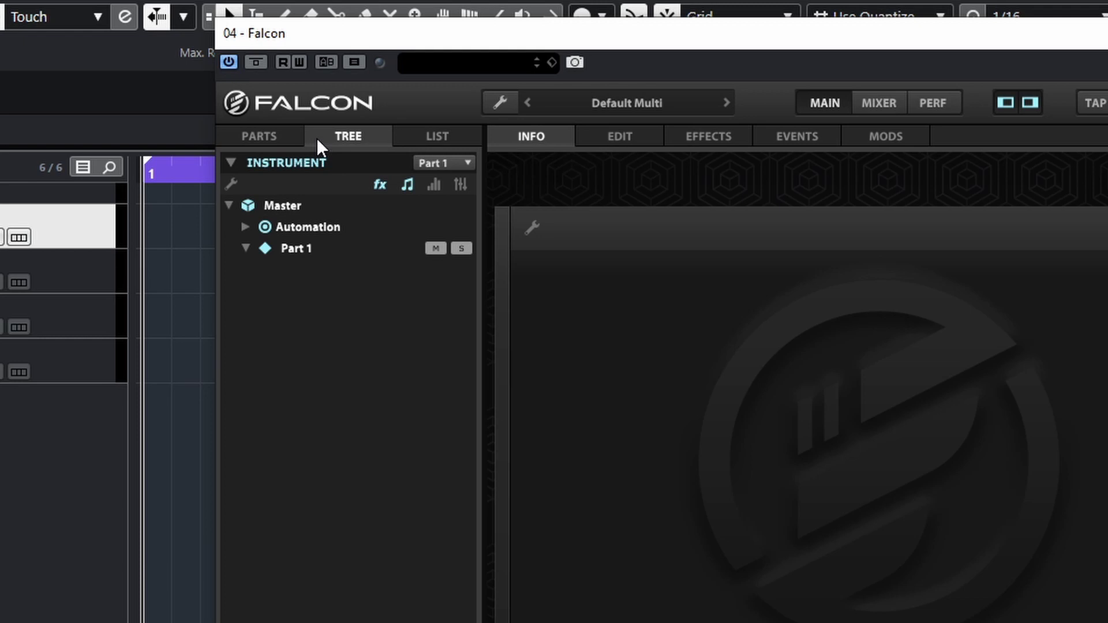
pyautogui.click(428, 140)
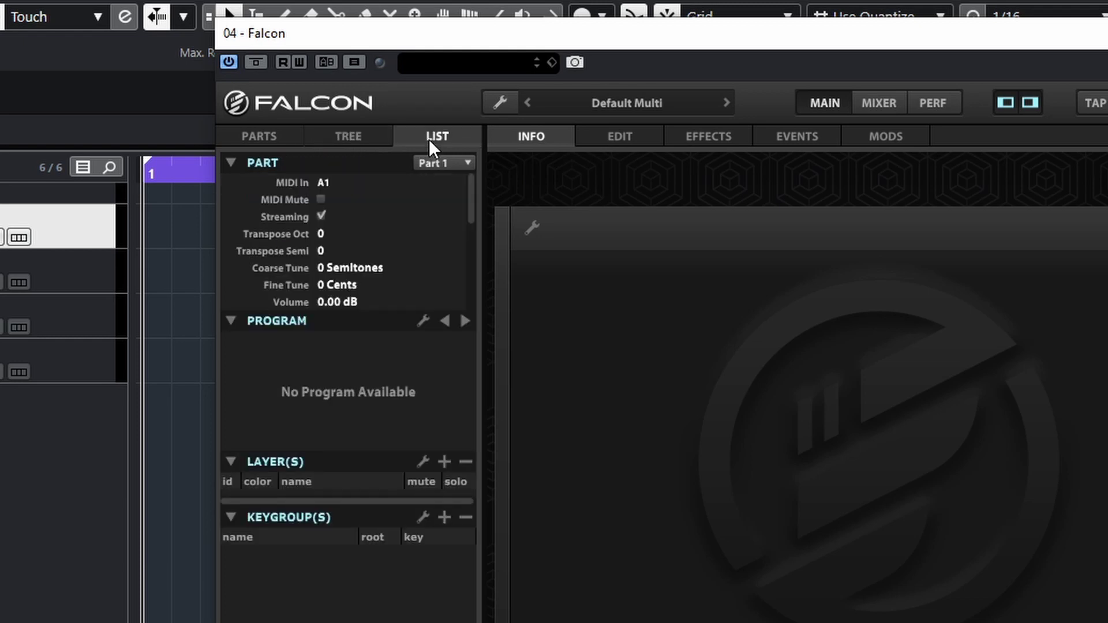
pyautogui.click(282, 141)
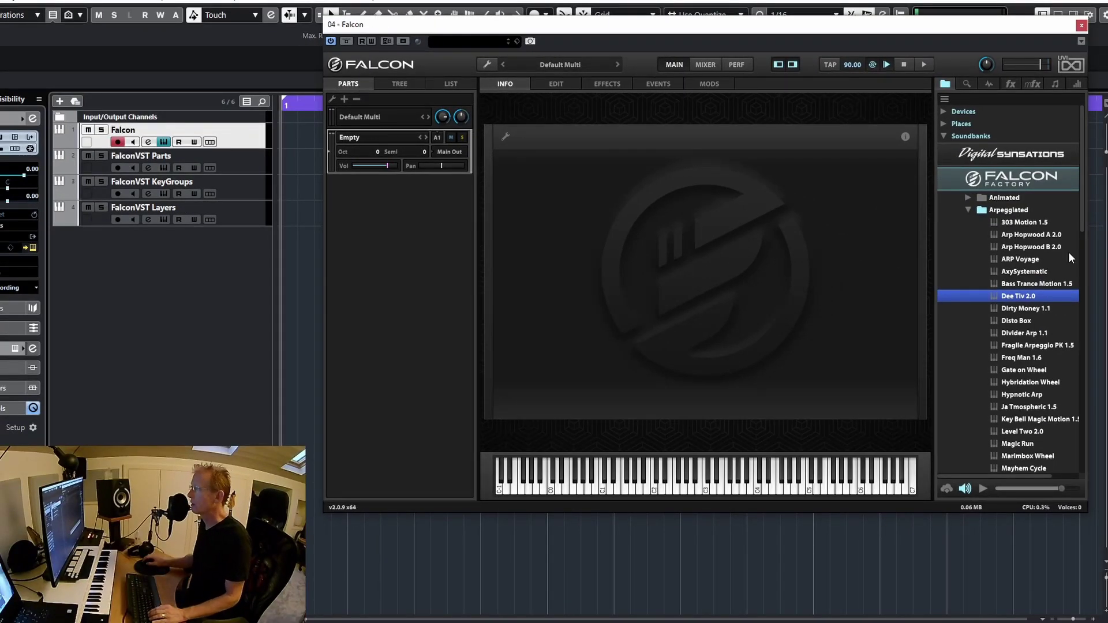
# - Load the ARP Voyage program into the empty part and add a second part with AxySystematic
pyautogui.moveTo(1036, 262); pyautogui.dragTo(415, 159)
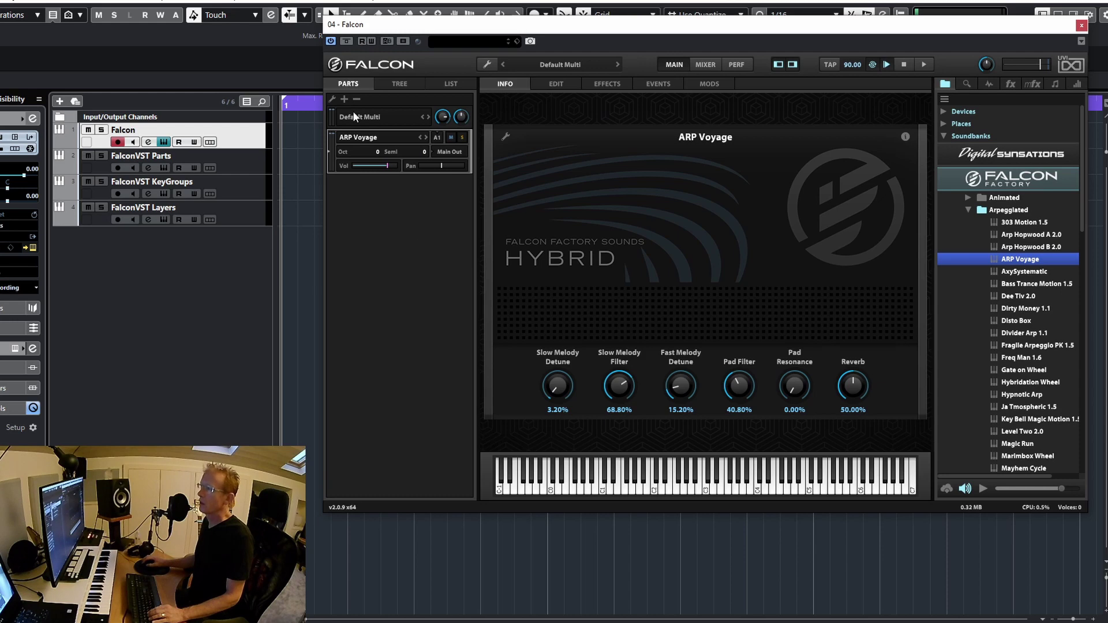
pyautogui.click(344, 98)
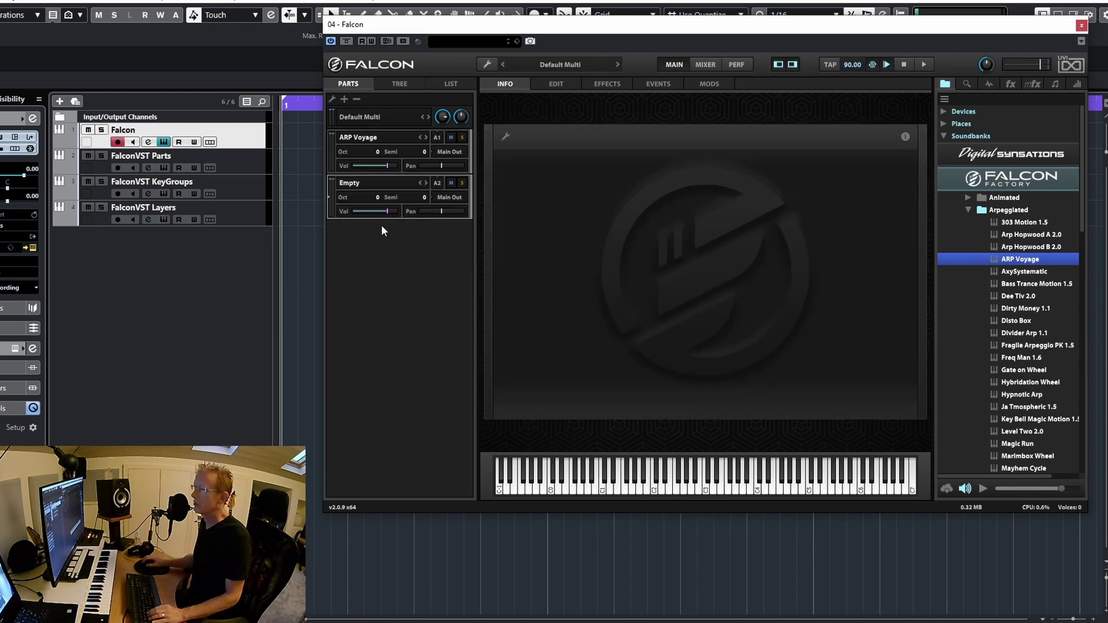
pyautogui.moveTo(1037, 273); pyautogui.dragTo(430, 196)
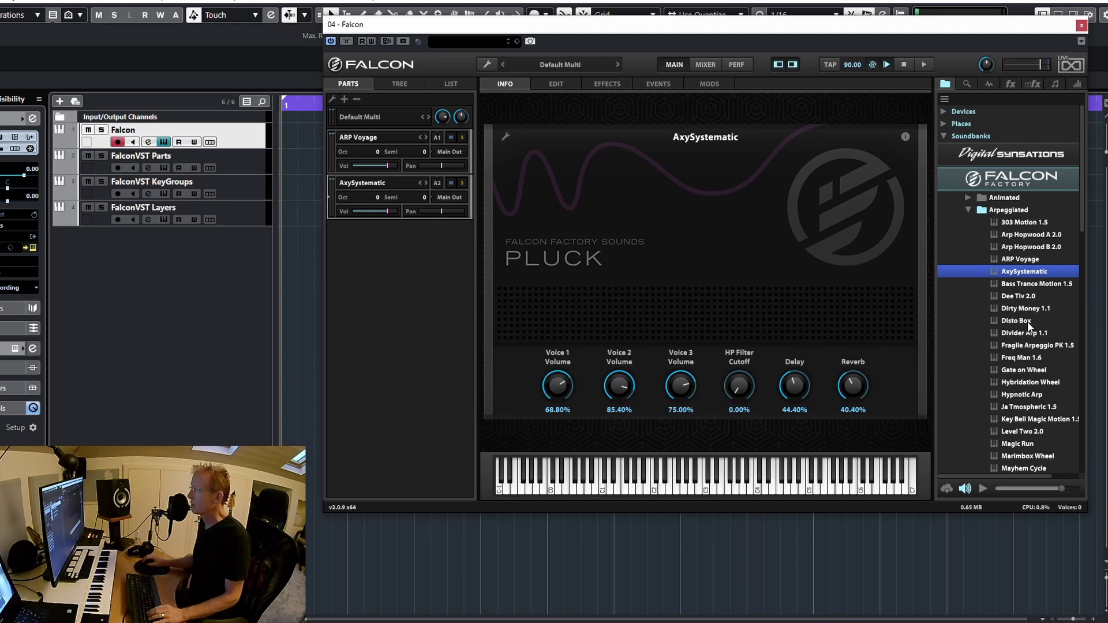
# - Replace AxySystematic in the second part with Disto Box and add a third part with Gate on Wheel
pyautogui.doubleClick(1017, 321)
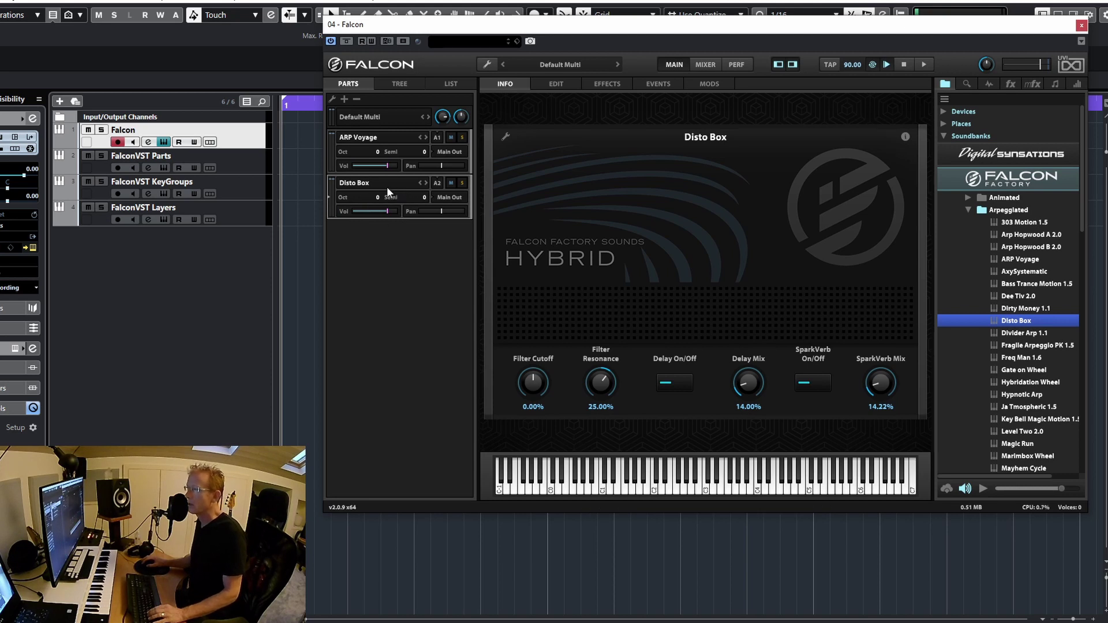
pyautogui.click(344, 100)
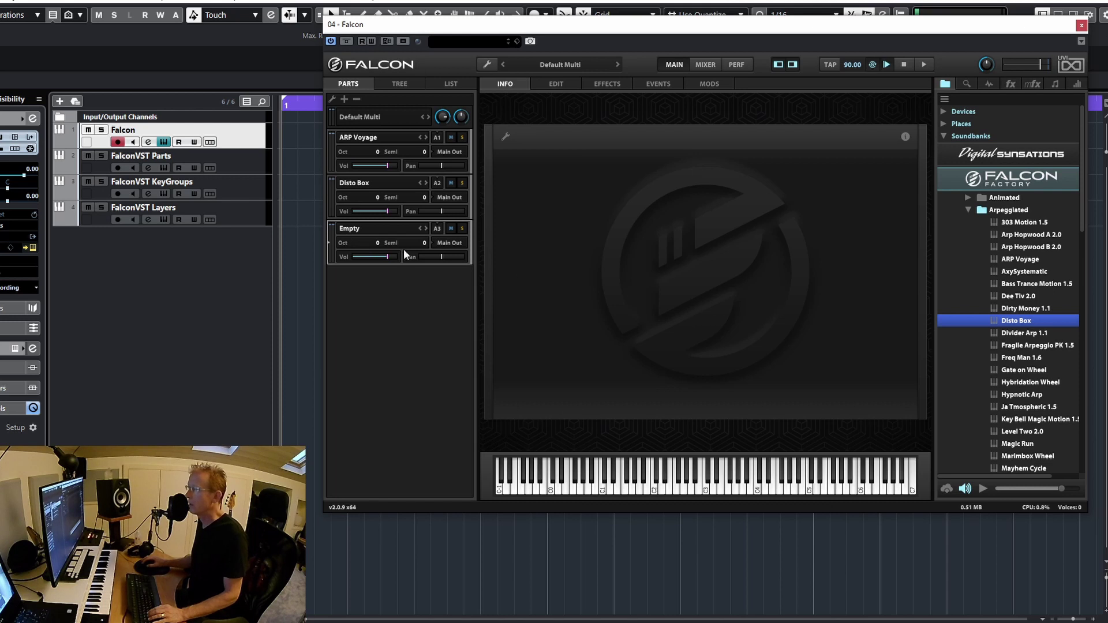
pyautogui.doubleClick(1031, 371)
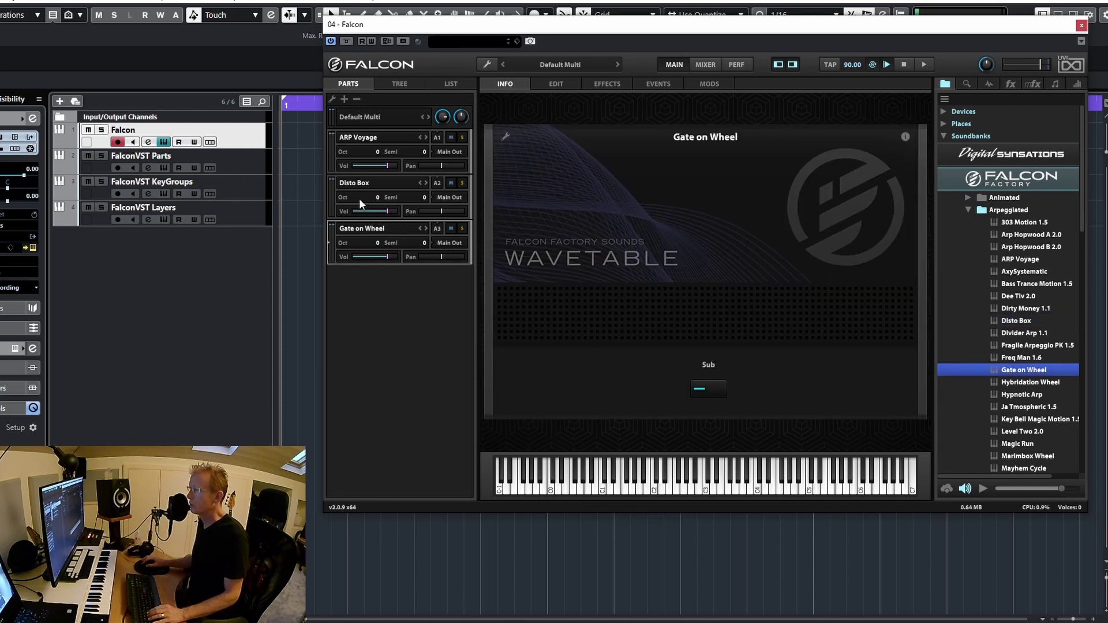
# - Switch between the ARP Voyage, Disto Box and Gate on Wheel parts to view each program's info page, ending on ARP Voyage
pyautogui.click(452, 199)
pyautogui.click(419, 195)
pyautogui.click(371, 162)
pyautogui.click(366, 190)
pyautogui.click(367, 225)
pyautogui.click(350, 186)
pyautogui.click(359, 160)
pyautogui.click(363, 206)
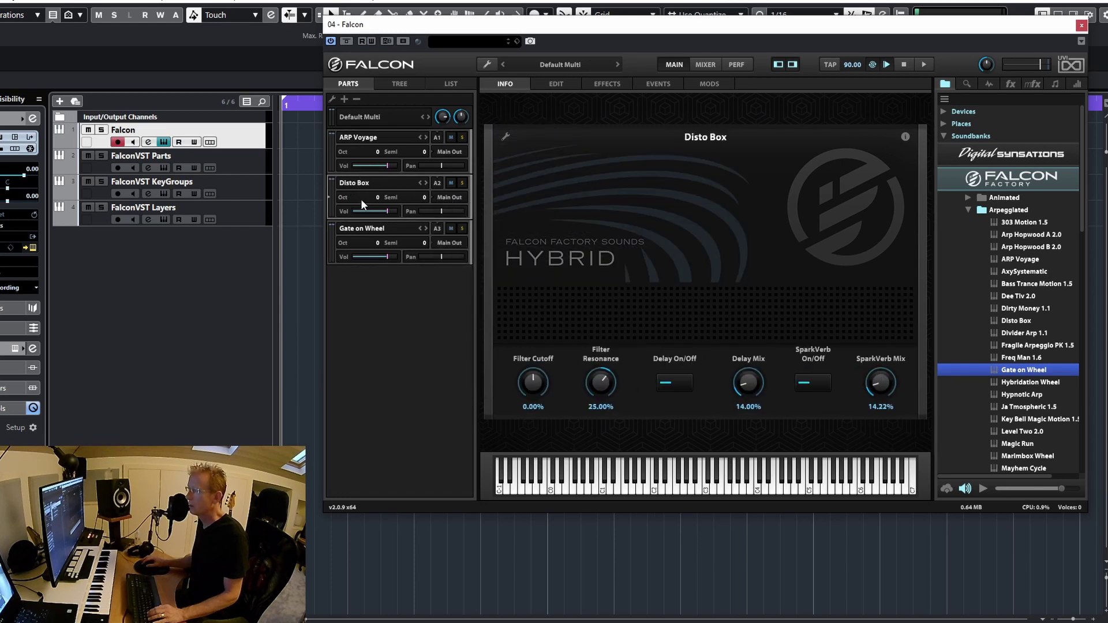
pyautogui.click(359, 225)
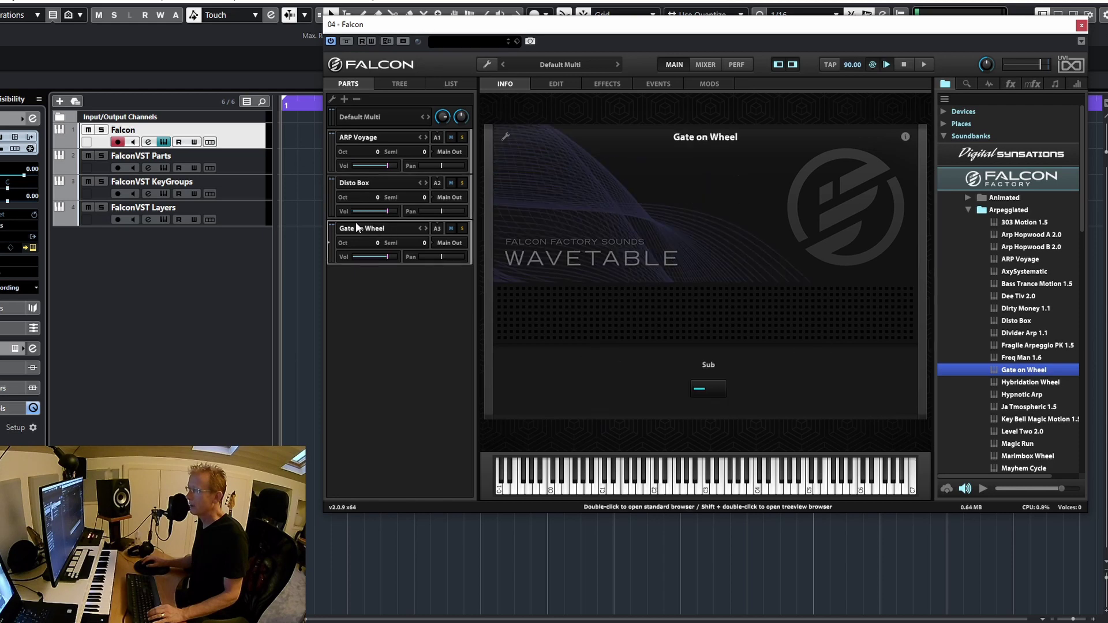
pyautogui.click(357, 139)
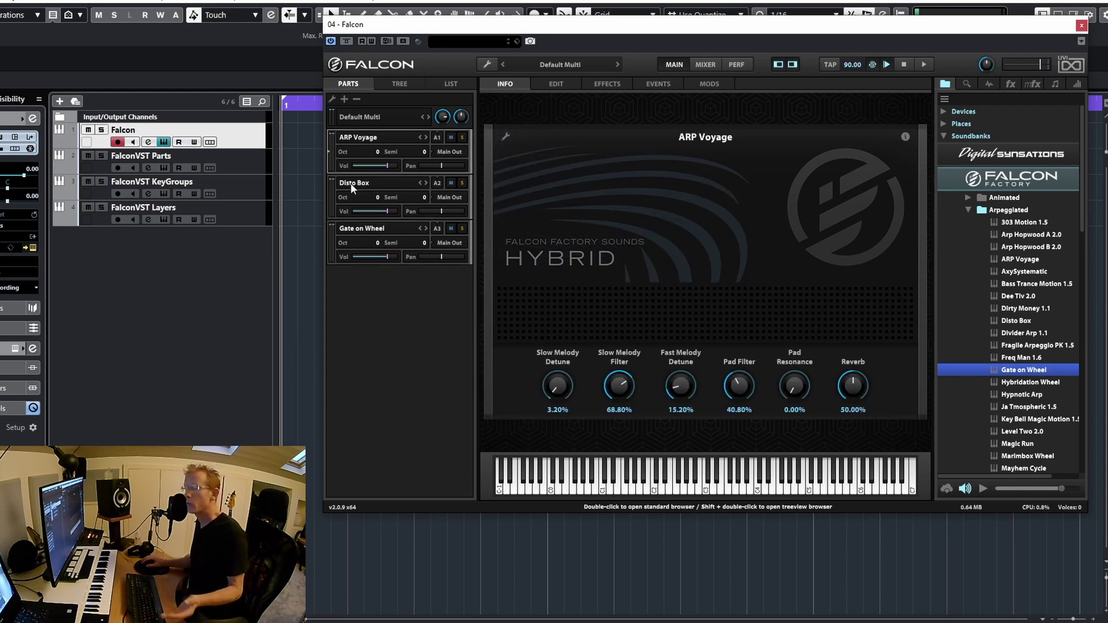
# - View the instrument trees of Part 2 (Disto Box) and Part 3 (Gate on Wheel) in the tree view
pyautogui.click(403, 84)
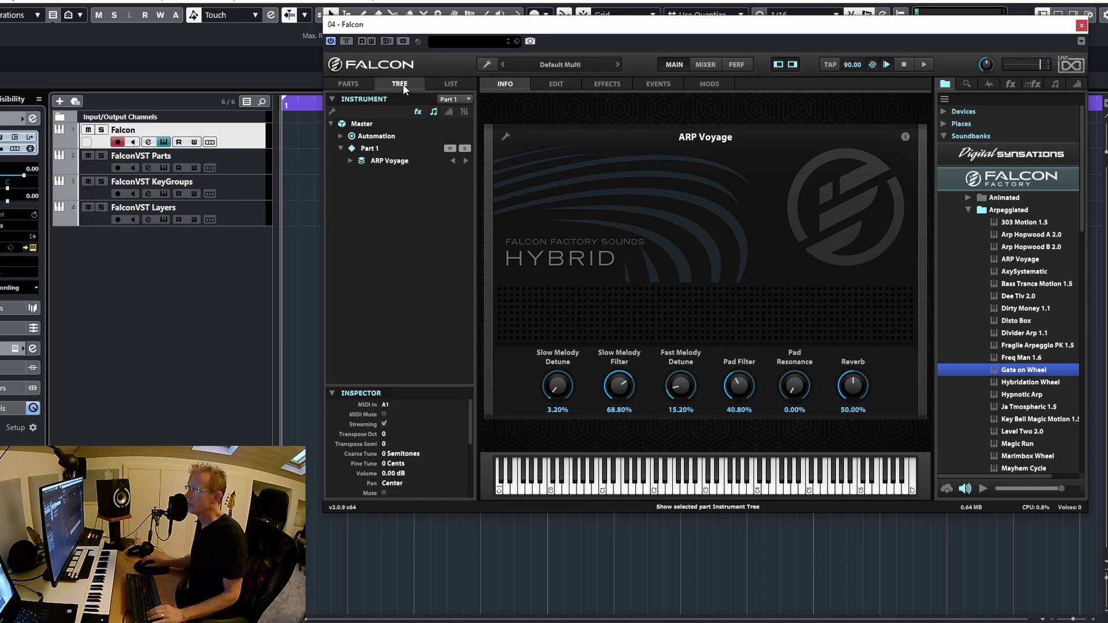
pyautogui.click(468, 99)
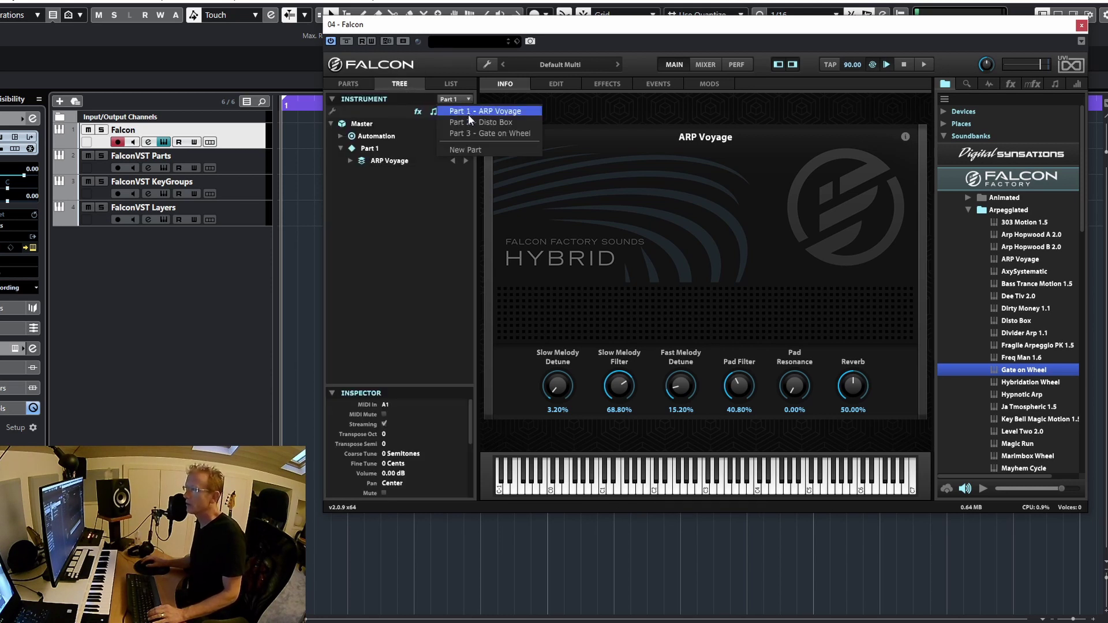
pyautogui.click(467, 121)
pyautogui.click(455, 100)
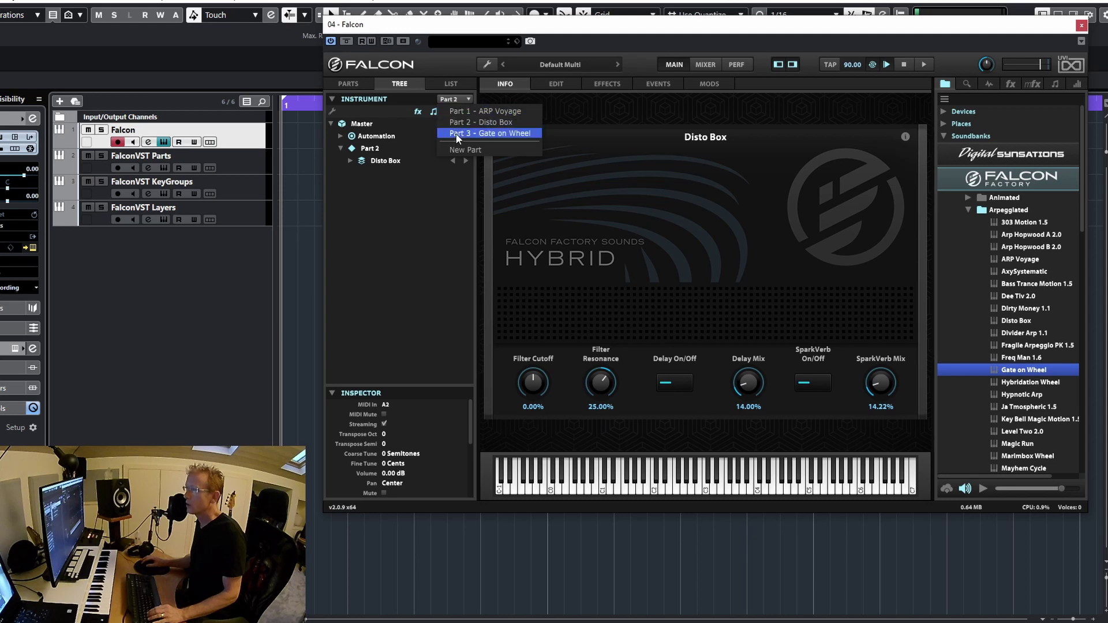
pyautogui.click(457, 135)
# - Add a new empty fourth part from the tree view and return to the parts view
pyautogui.click(456, 100)
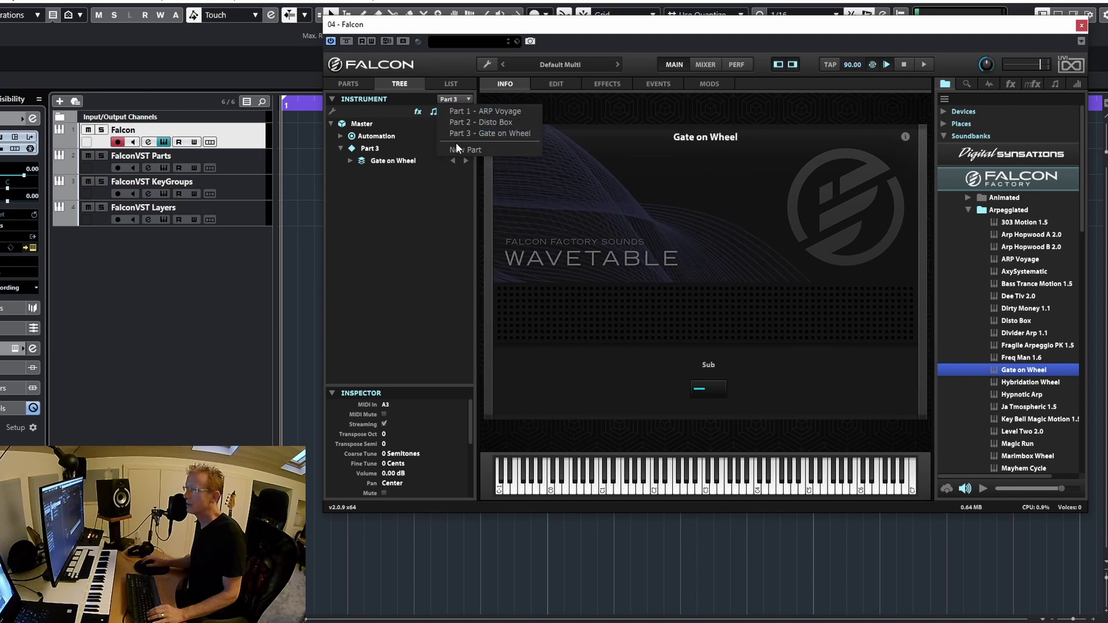
pyautogui.click(464, 150)
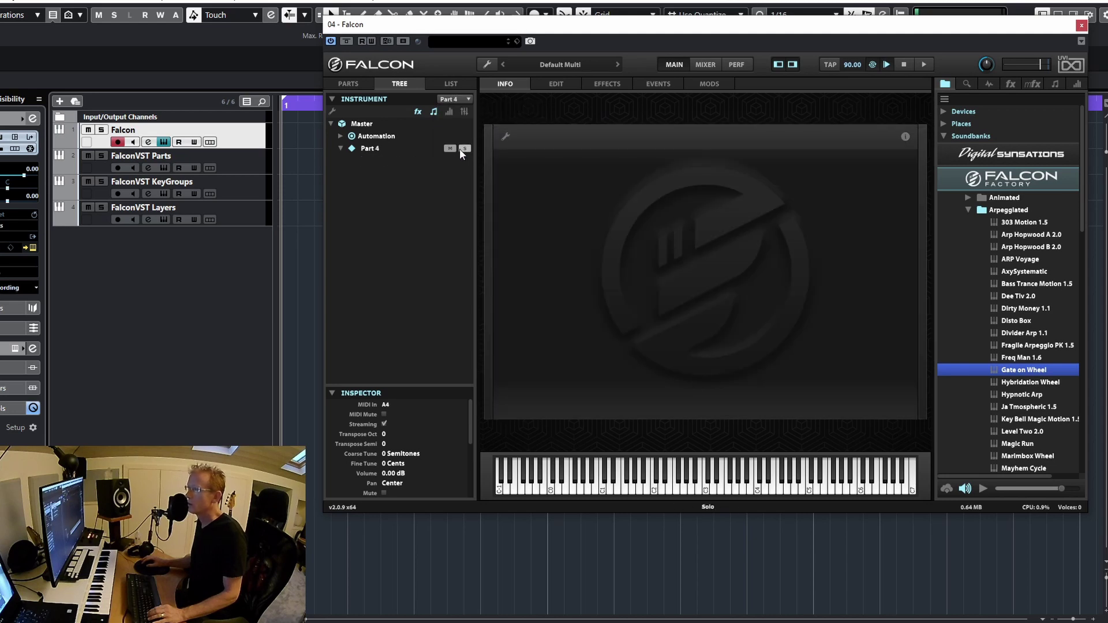
pyautogui.click(348, 83)
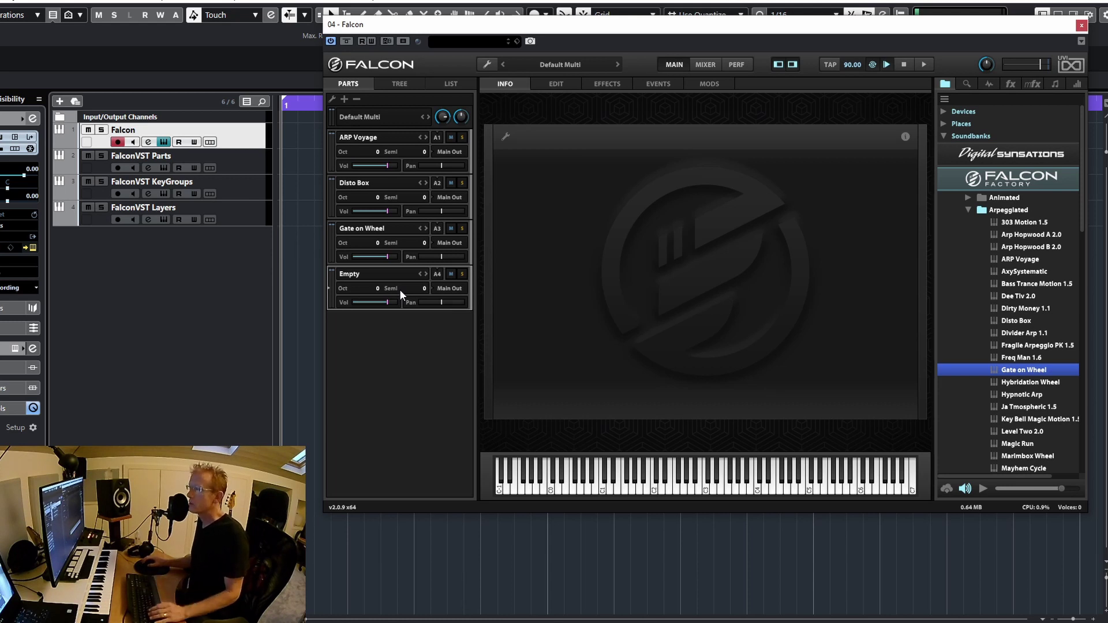
# - Delete the empty fourth part and select the Gate on Wheel part
pyautogui.rightClick(366, 149)
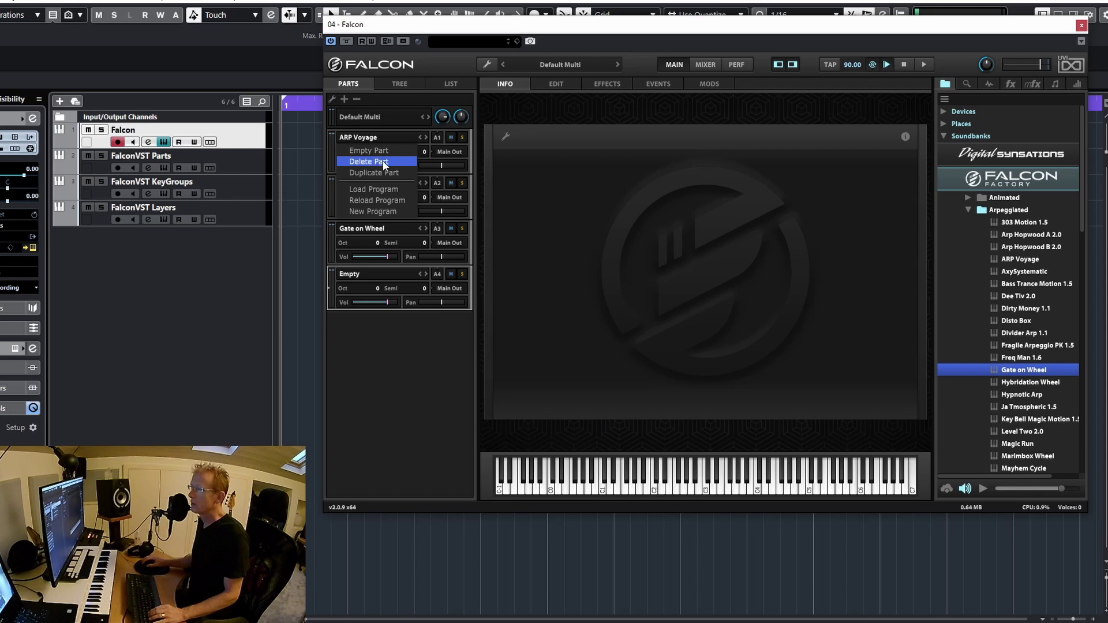
pyautogui.click(382, 161)
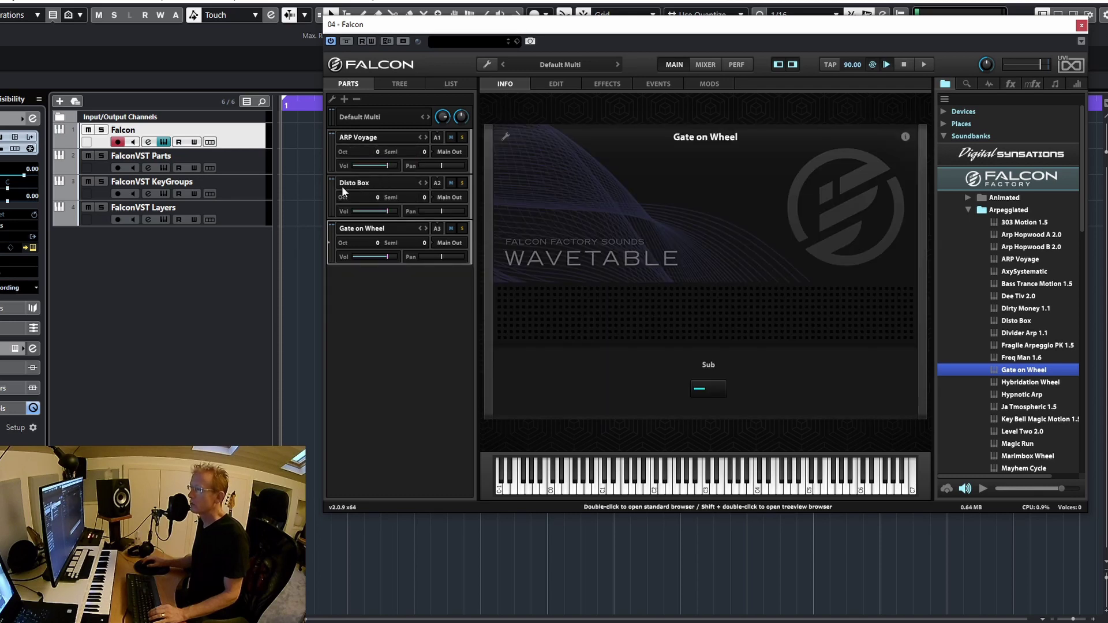
pyautogui.click(363, 163)
pyautogui.click(365, 225)
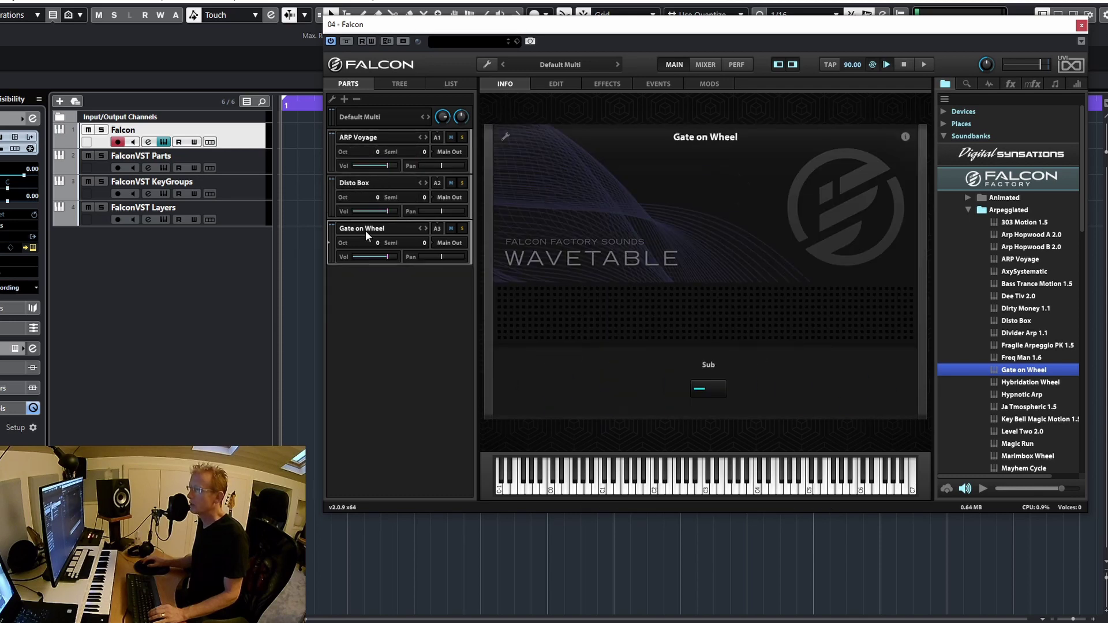
# - Delete the Gate on Wheel and Disto Box parts and empty the remaining ARP Voyage part
pyautogui.click(356, 100)
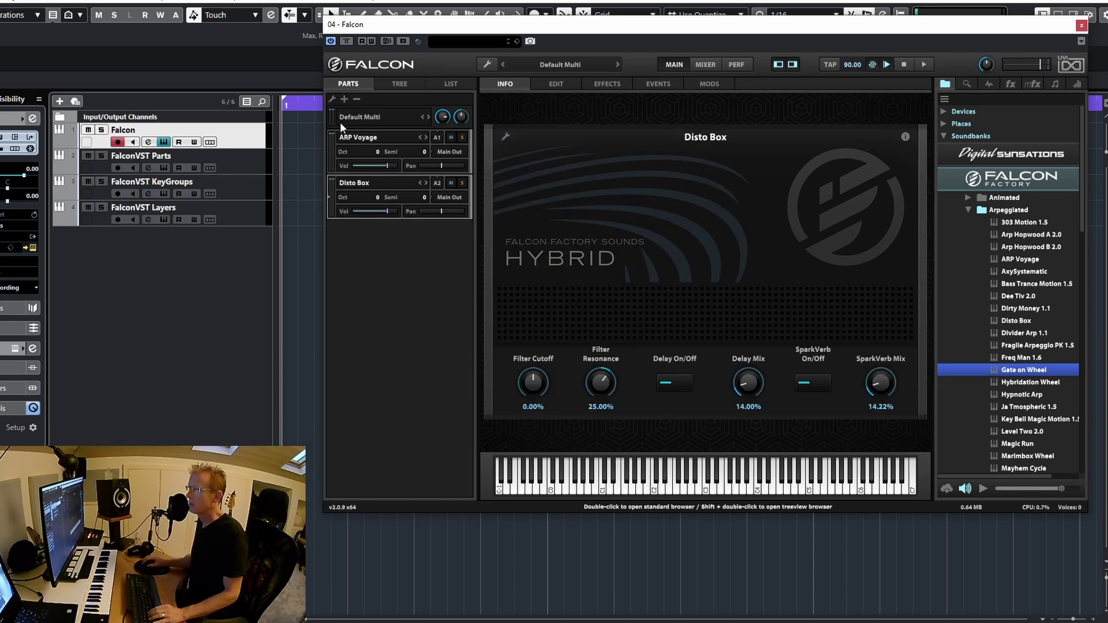
pyautogui.click(356, 99)
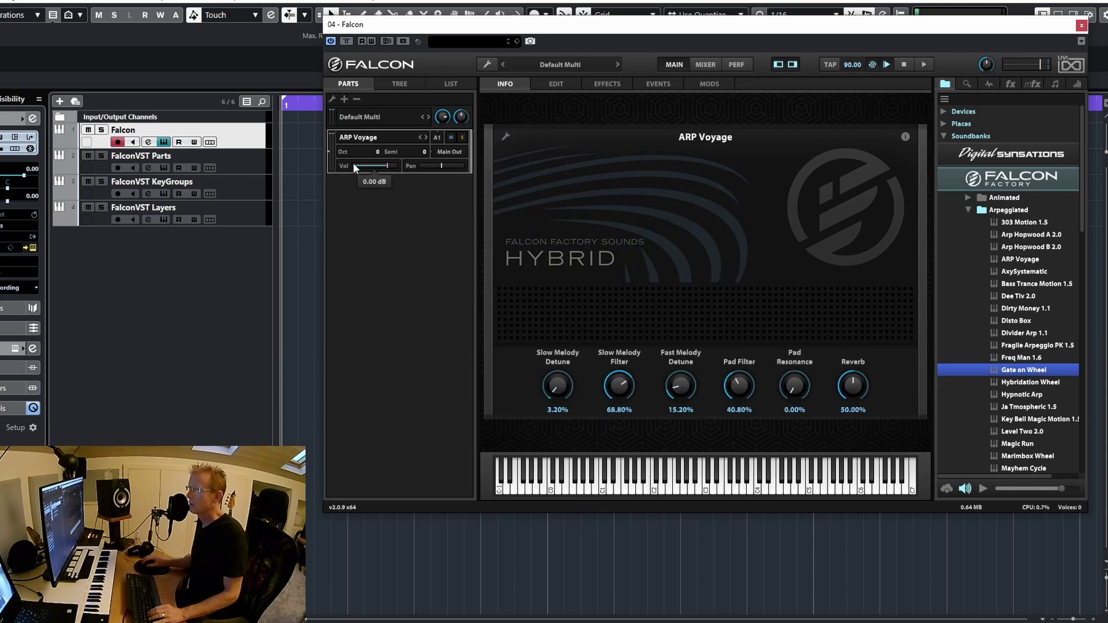
pyautogui.click(332, 100)
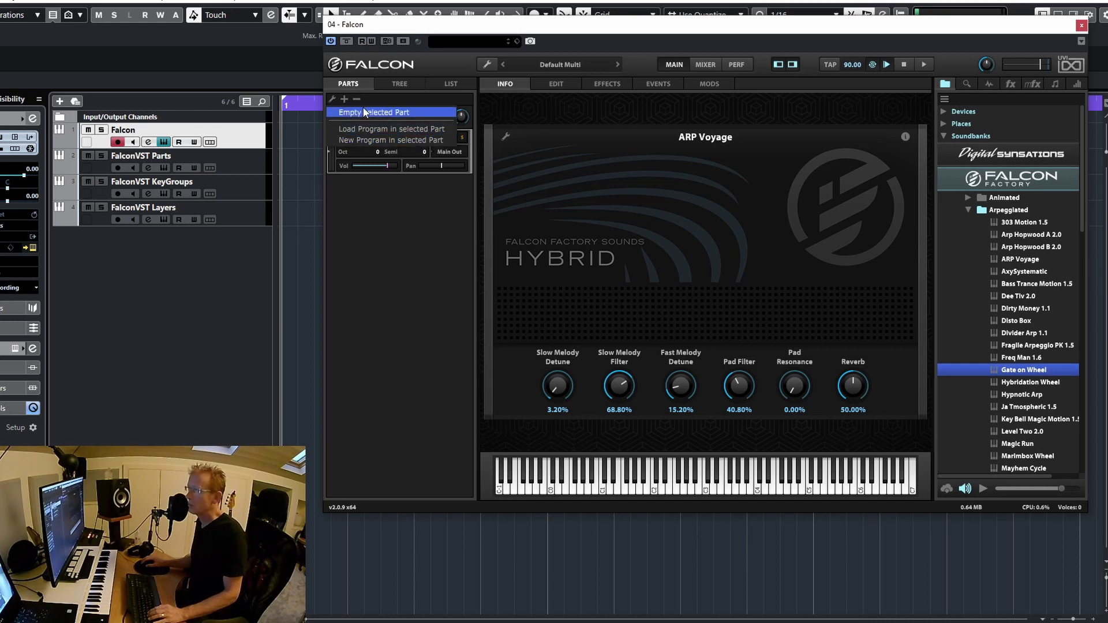
pyautogui.click(398, 113)
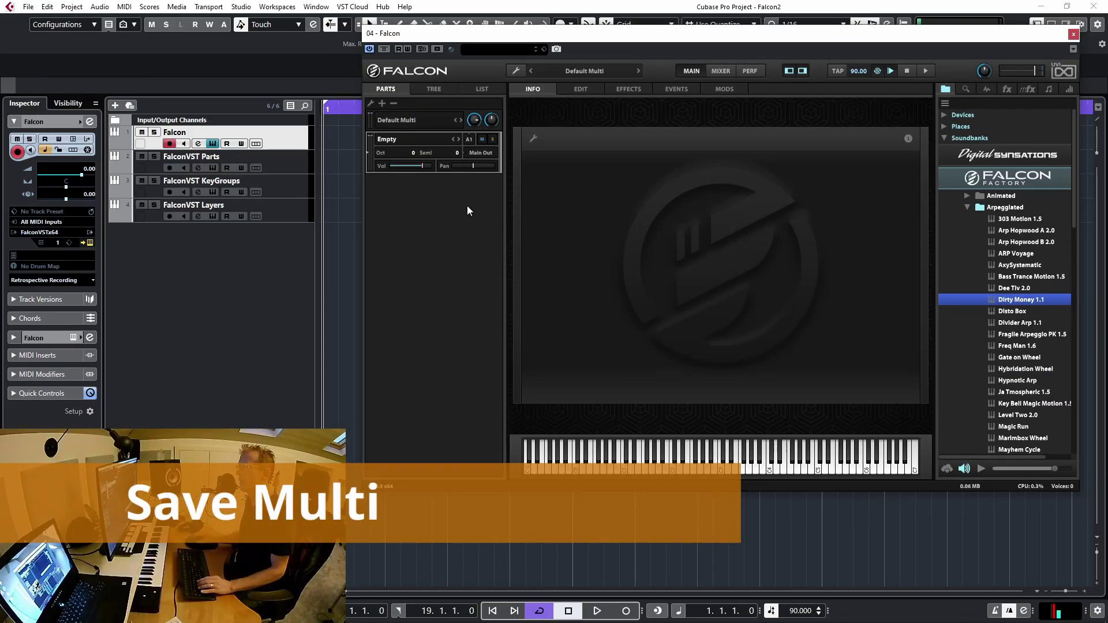
# - Add a second part, then load ARP Voyage into the first part and Disto Box into the second
pyautogui.click(382, 103)
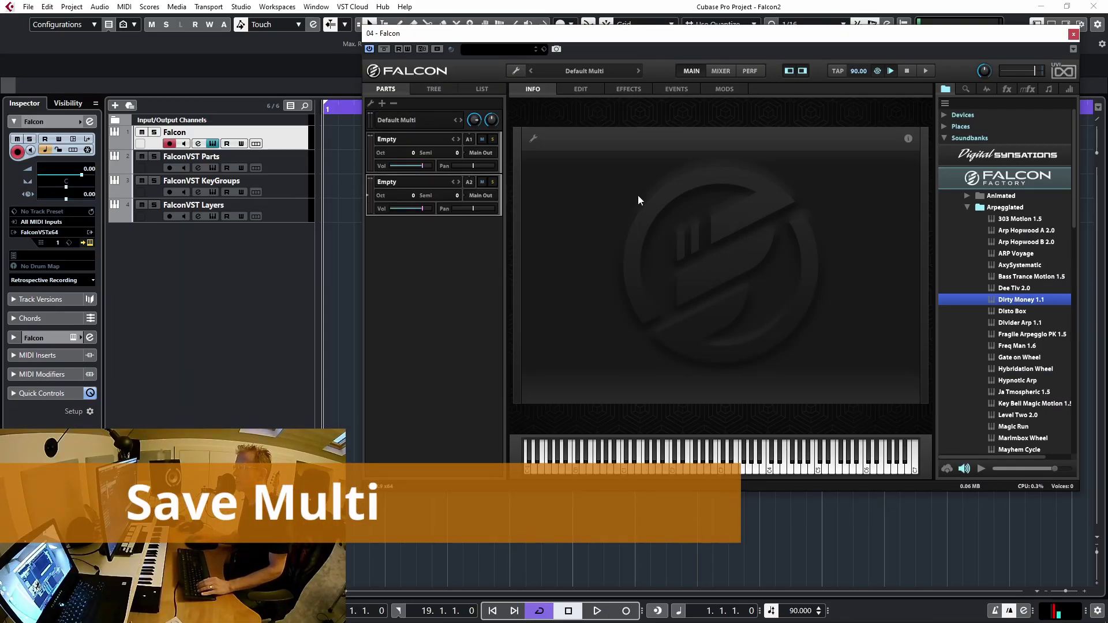
pyautogui.moveTo(1029, 251); pyautogui.dragTo(422, 161)
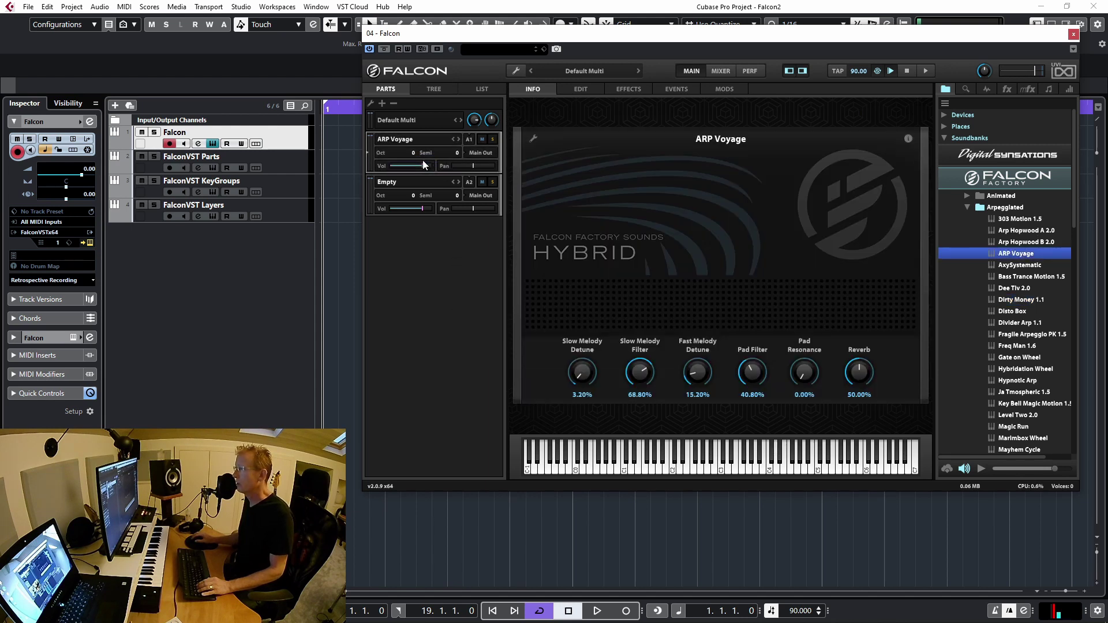
pyautogui.moveTo(1026, 311); pyautogui.dragTo(456, 205)
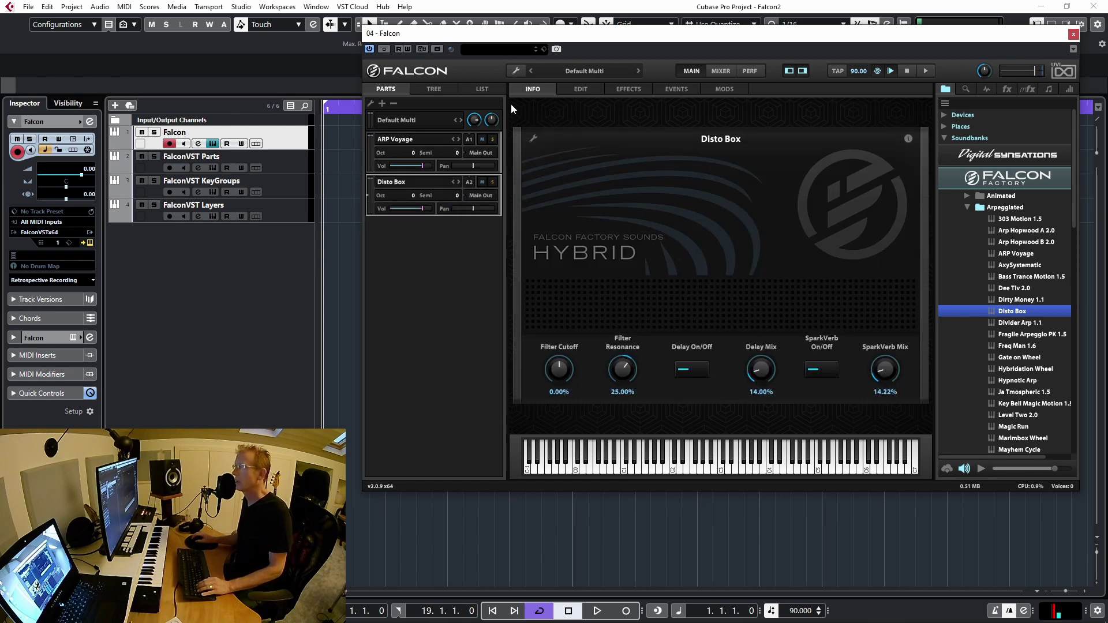
# - Save the current multi under the name "my multi1" in the user Multis folder
pyautogui.click(517, 68)
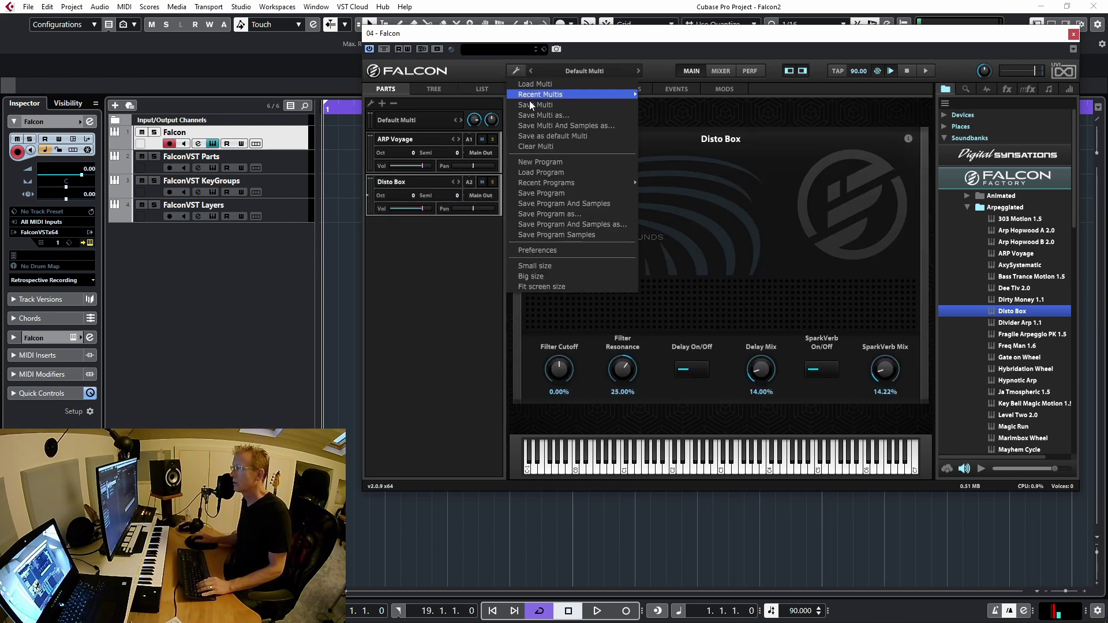
pyautogui.click(538, 119)
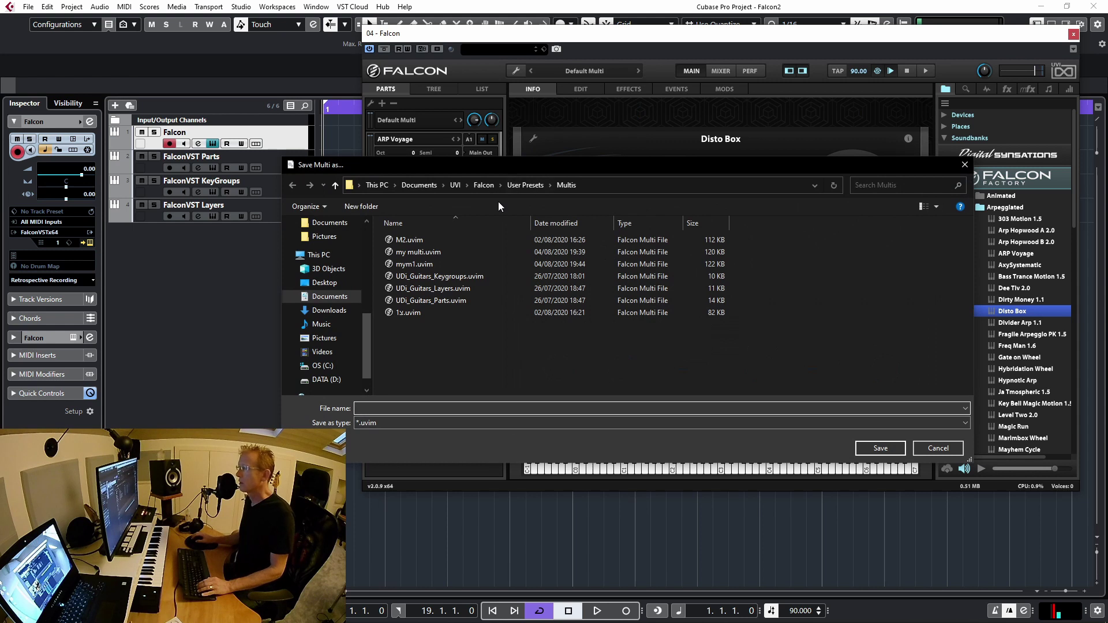
pyautogui.write('my ')
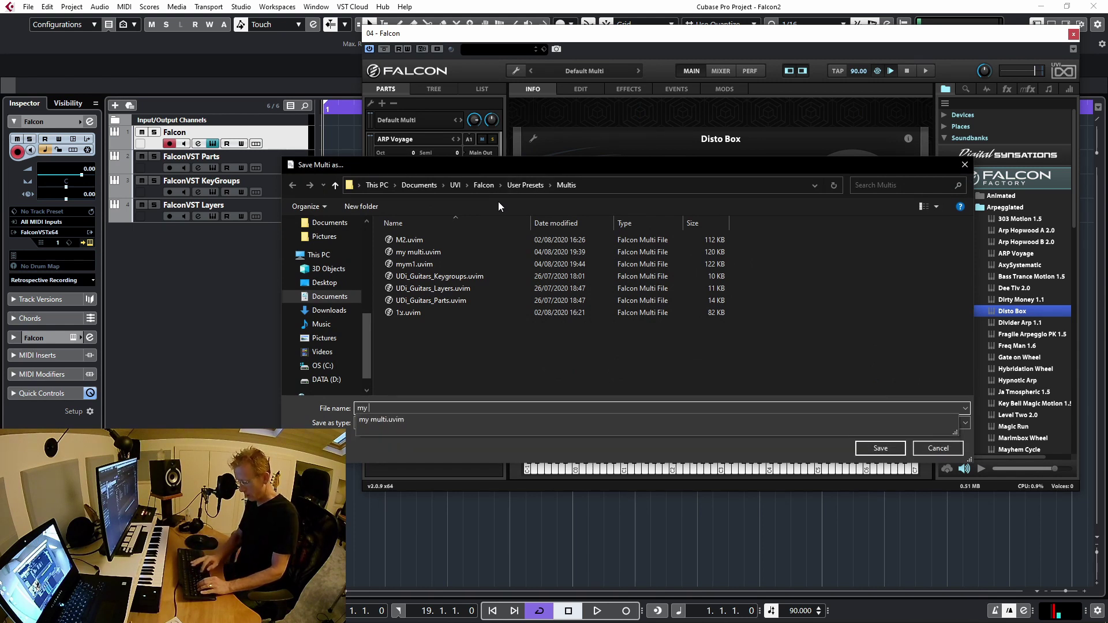
pyautogui.write('multi1')
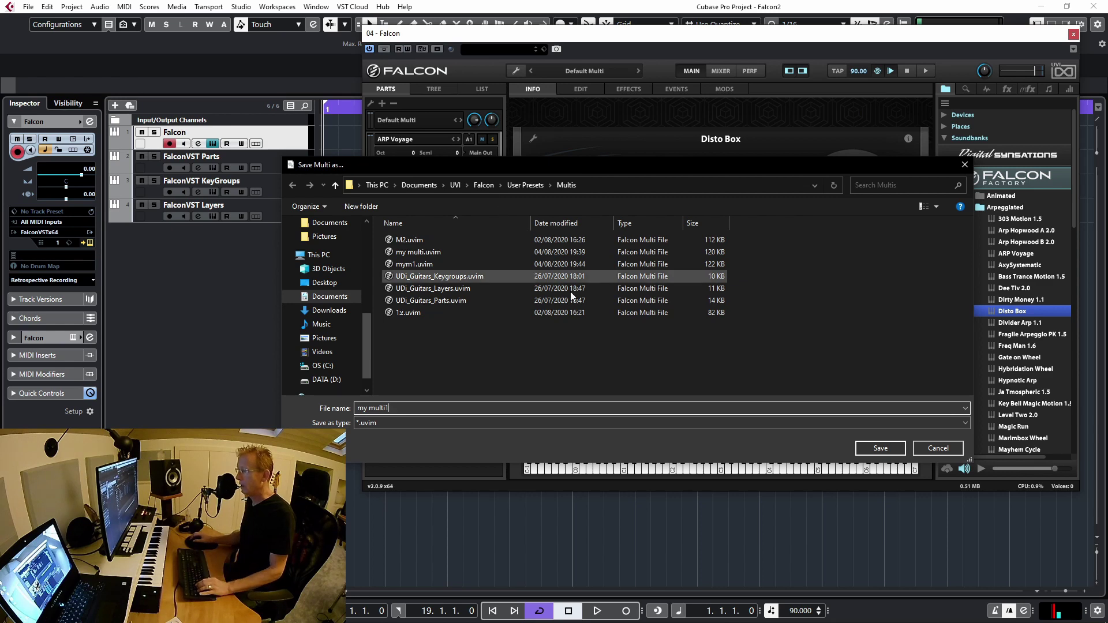
pyautogui.click(874, 452)
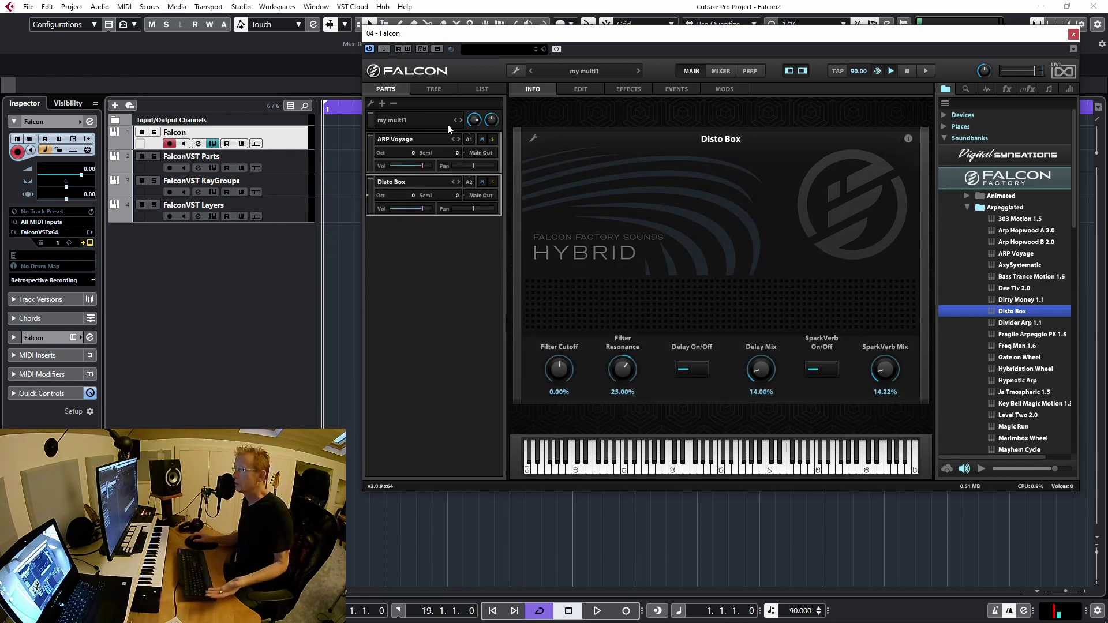
# - Clear the multi and reload my multi1.uvim from the user preset multis
pyautogui.click(515, 69)
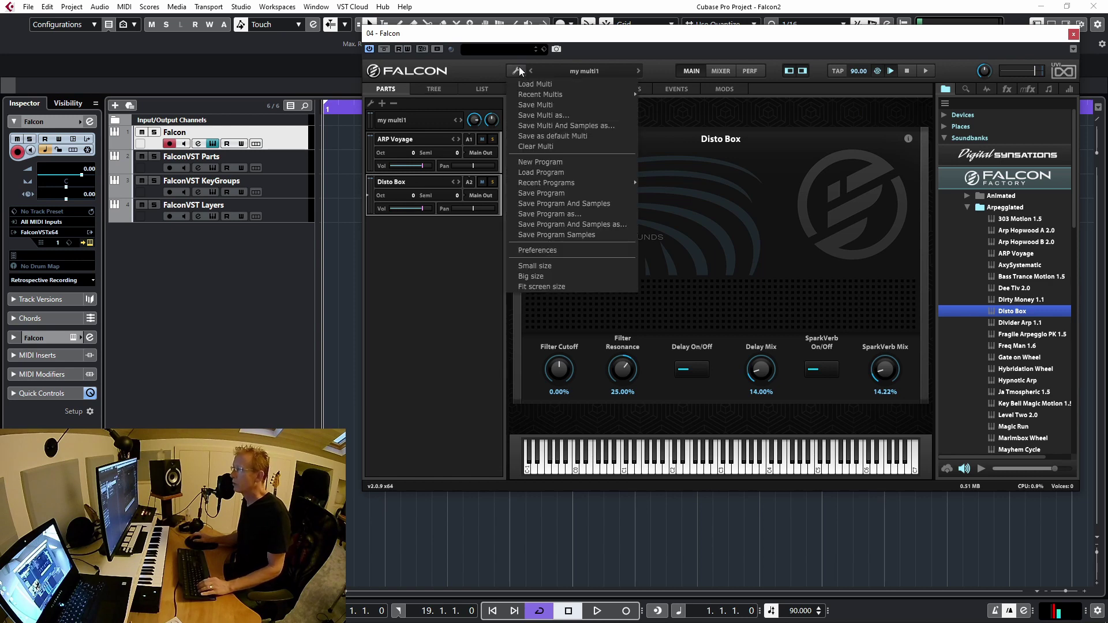
pyautogui.click(541, 147)
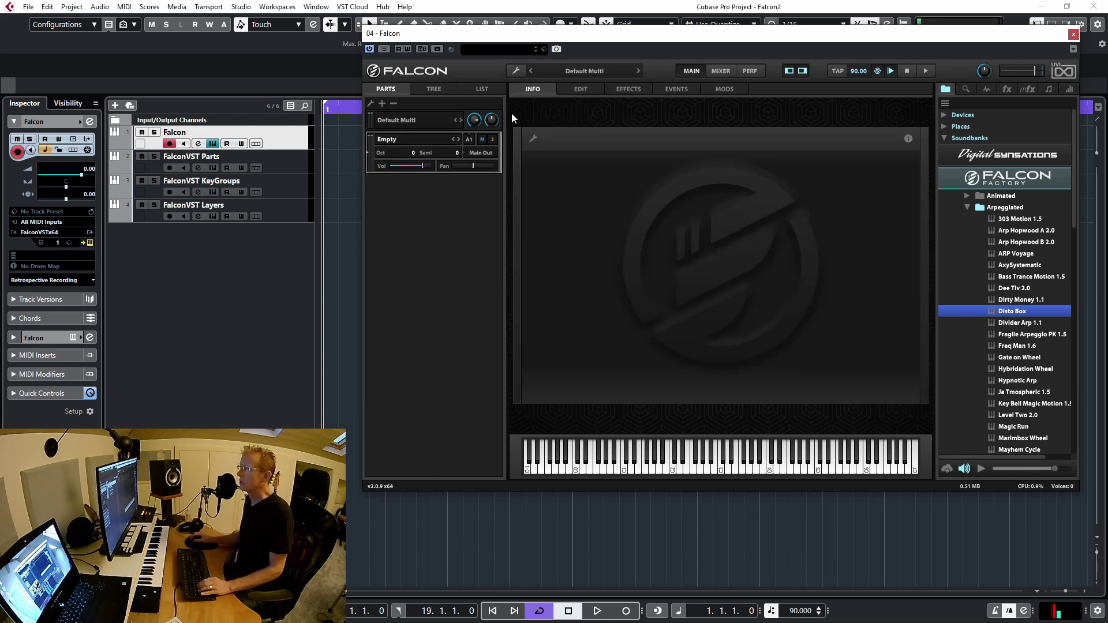
pyautogui.click(517, 70)
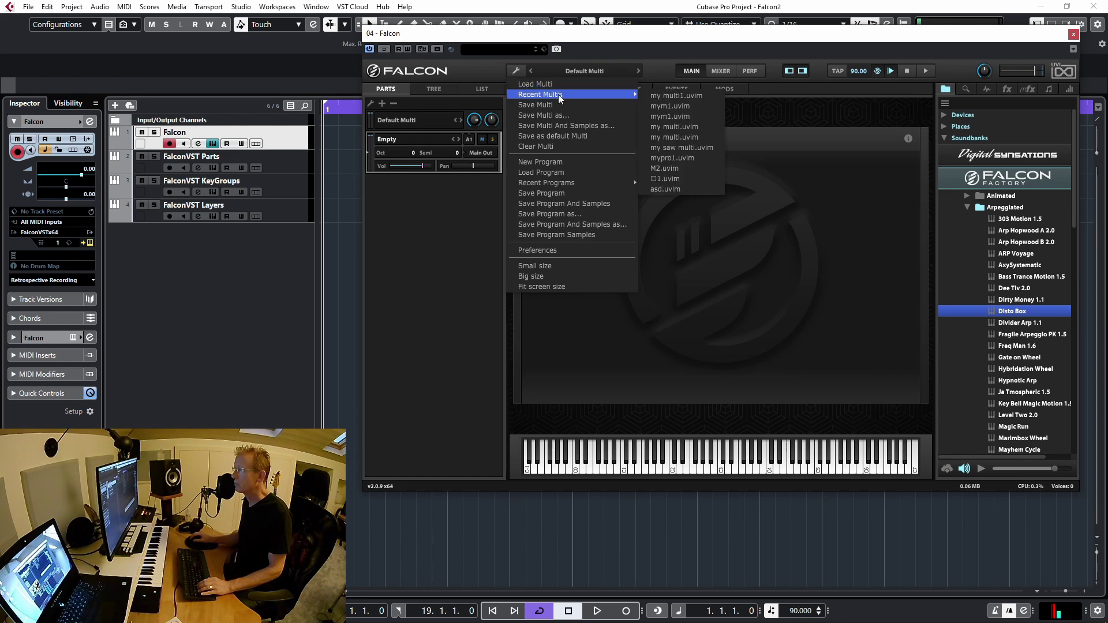
pyautogui.click(534, 84)
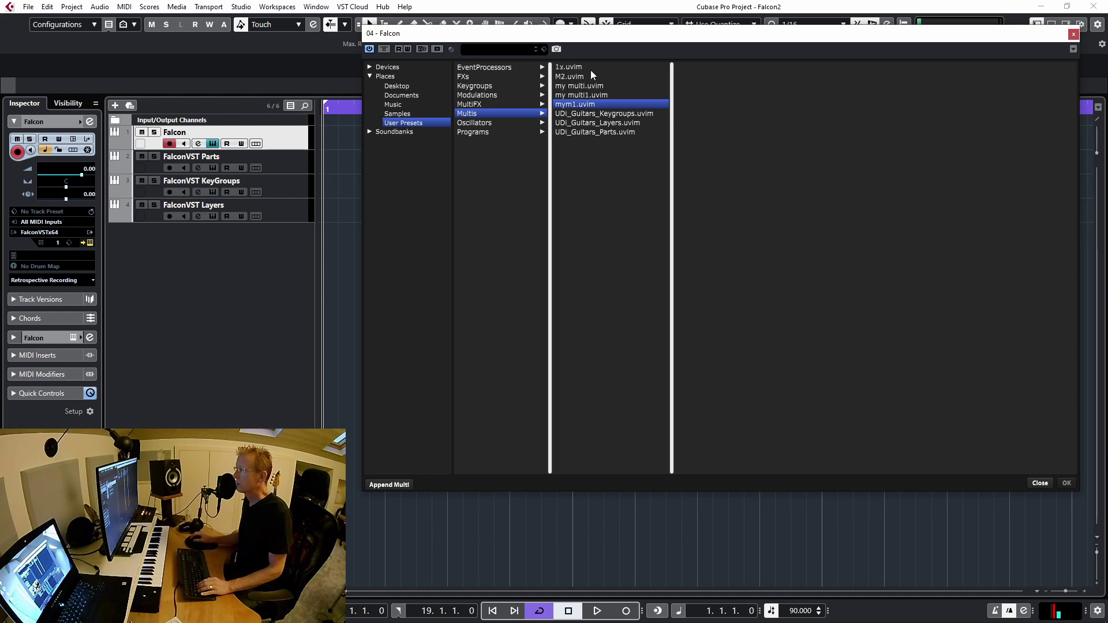
pyautogui.doubleClick(601, 95)
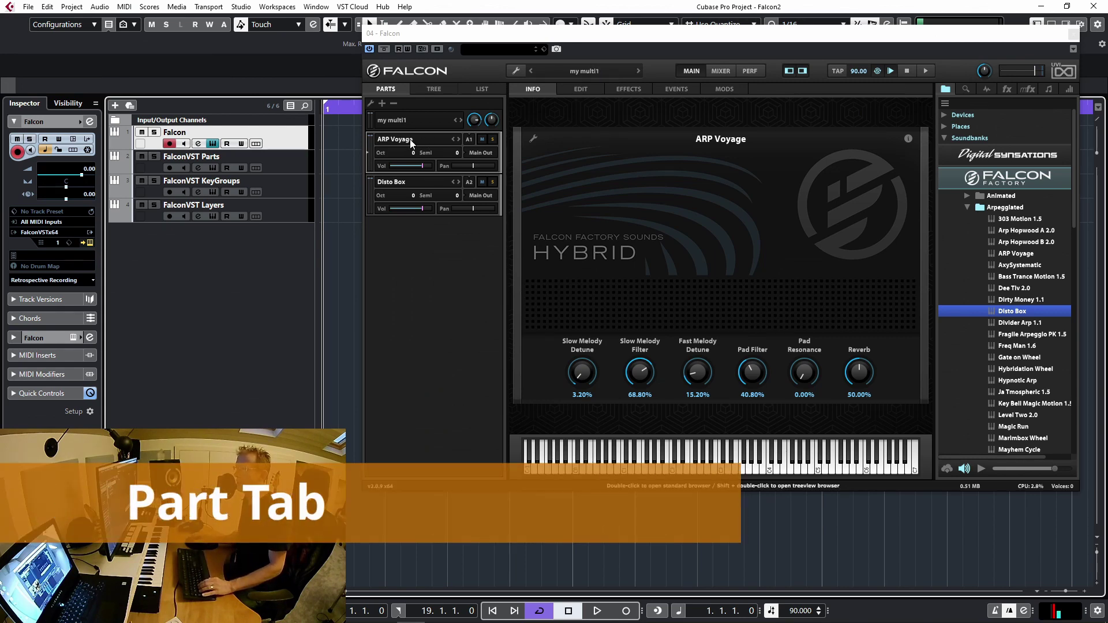
# - Advance the first part through the following programs to Fragile Arpeggio PK 1.5, discarding unsaved changes
pyautogui.click(459, 140)
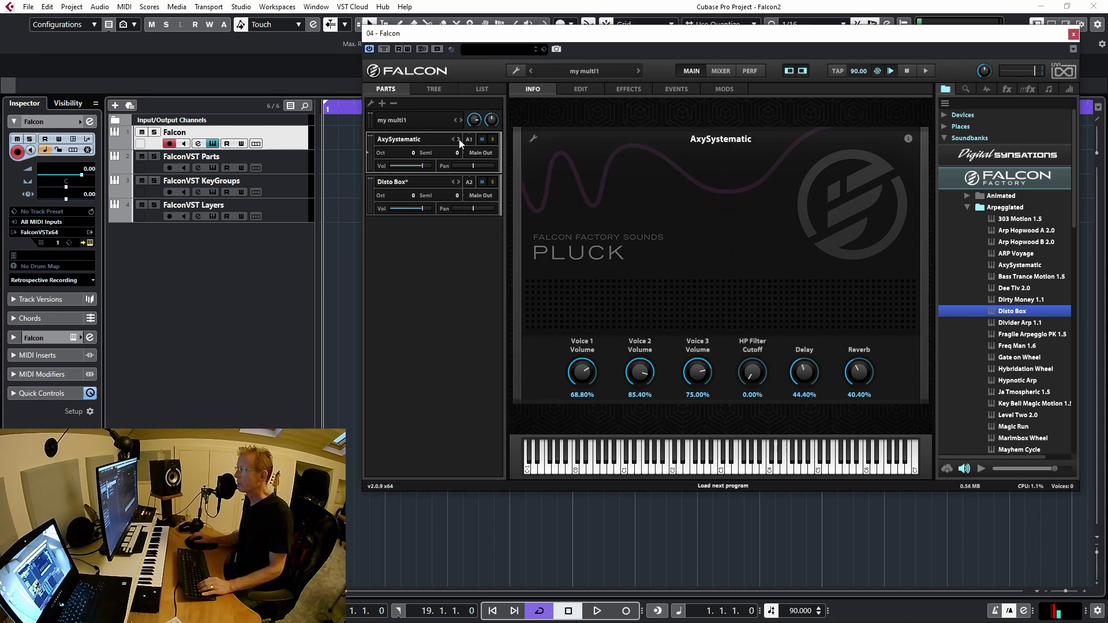
pyautogui.click(459, 139)
pyautogui.click(458, 140)
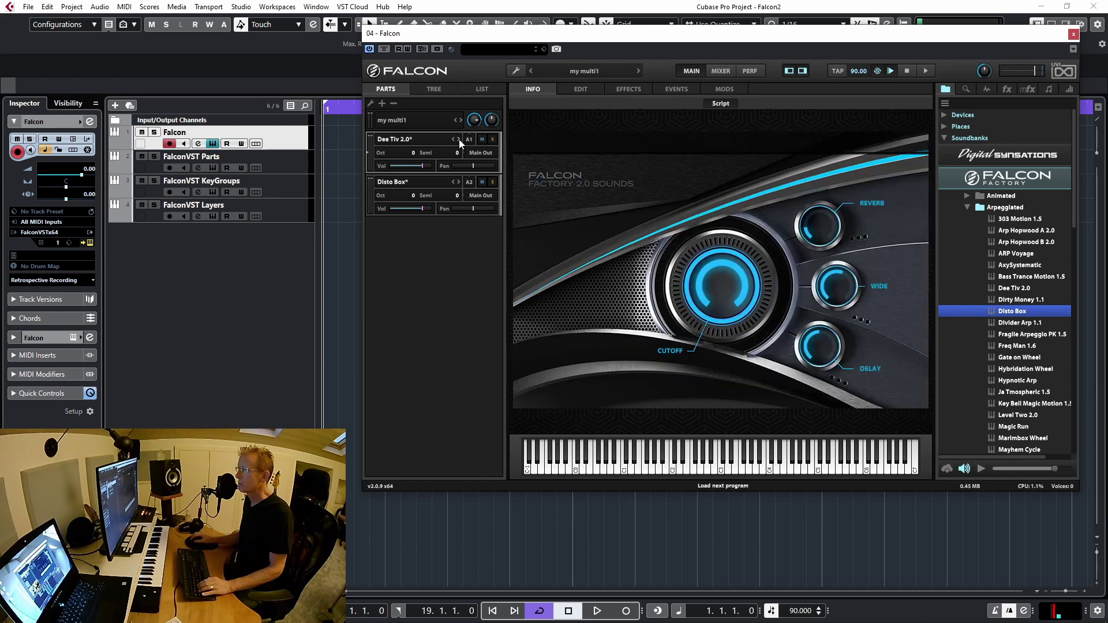
pyautogui.click(458, 140)
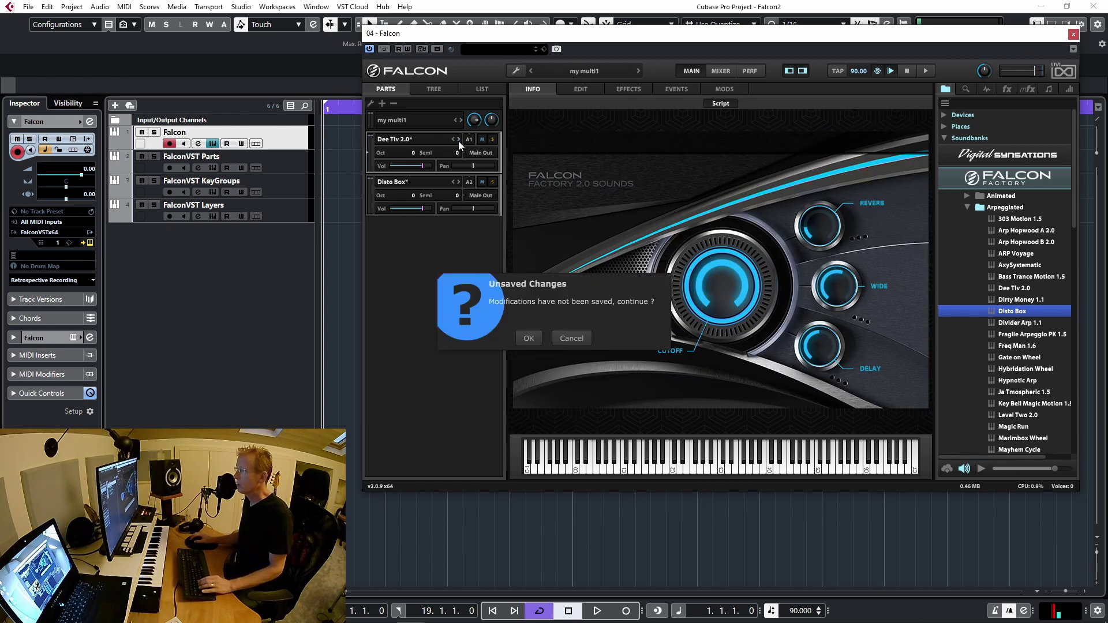
pyautogui.click(533, 339)
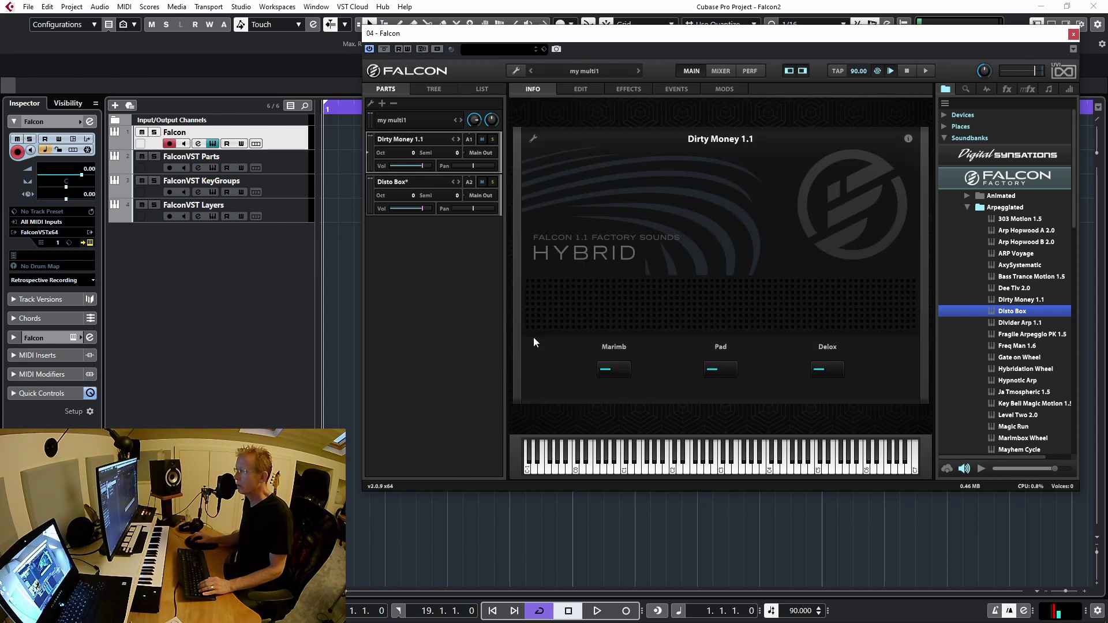
pyautogui.click(458, 140)
pyautogui.click(459, 139)
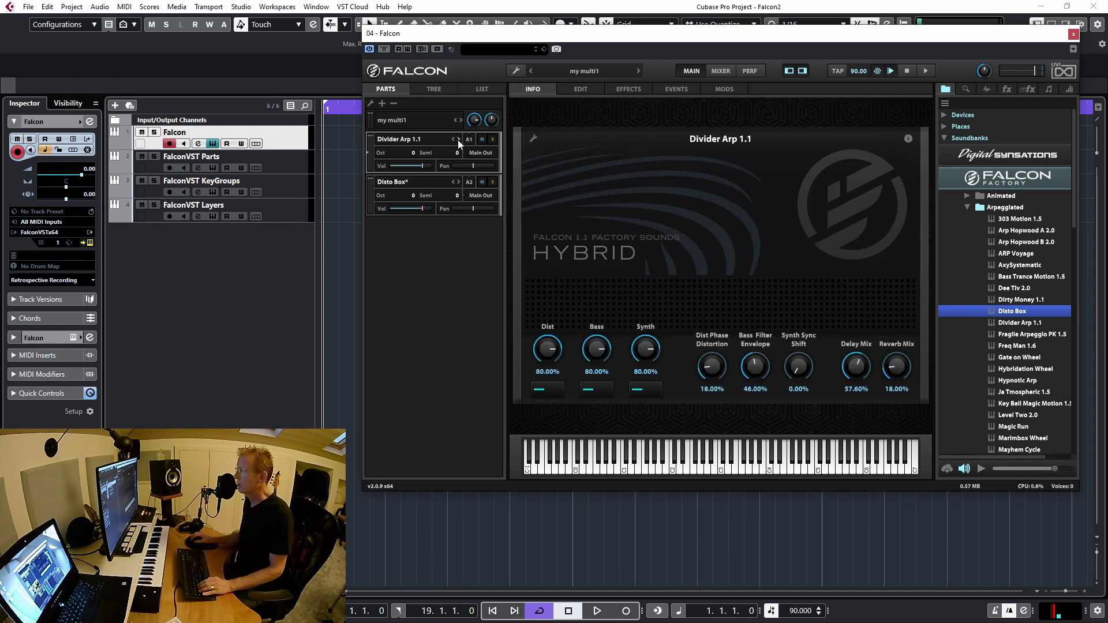
pyautogui.click(458, 140)
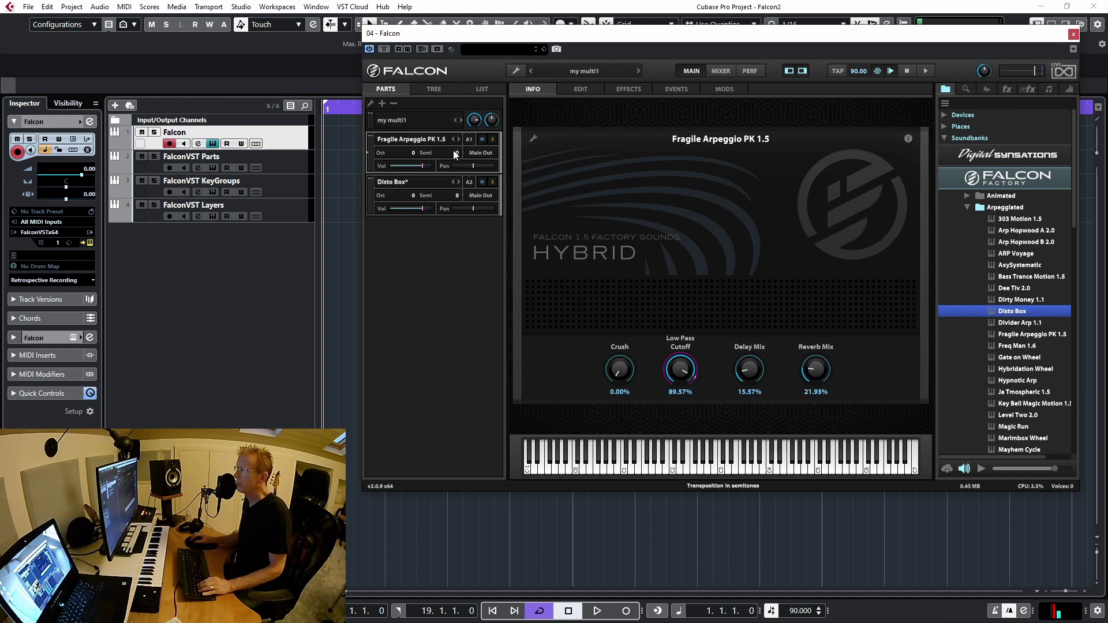
# - Solo the Fragile Arpeggio PK 1.5 part and view its MIDI channel and output choices without changing them
pyautogui.click(468, 140)
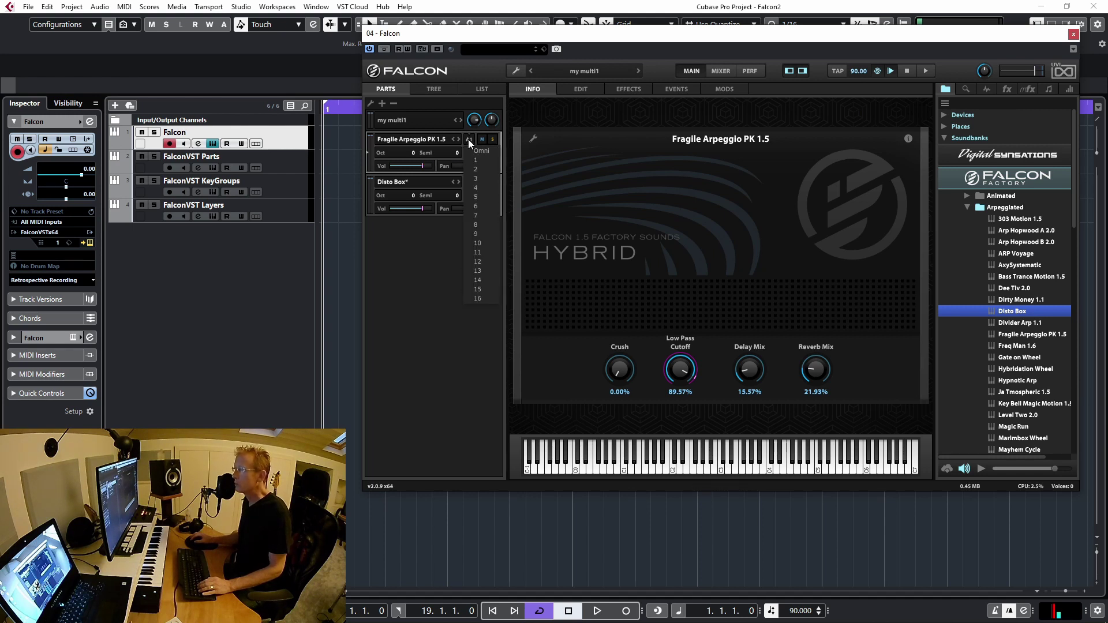
pyautogui.click(468, 139)
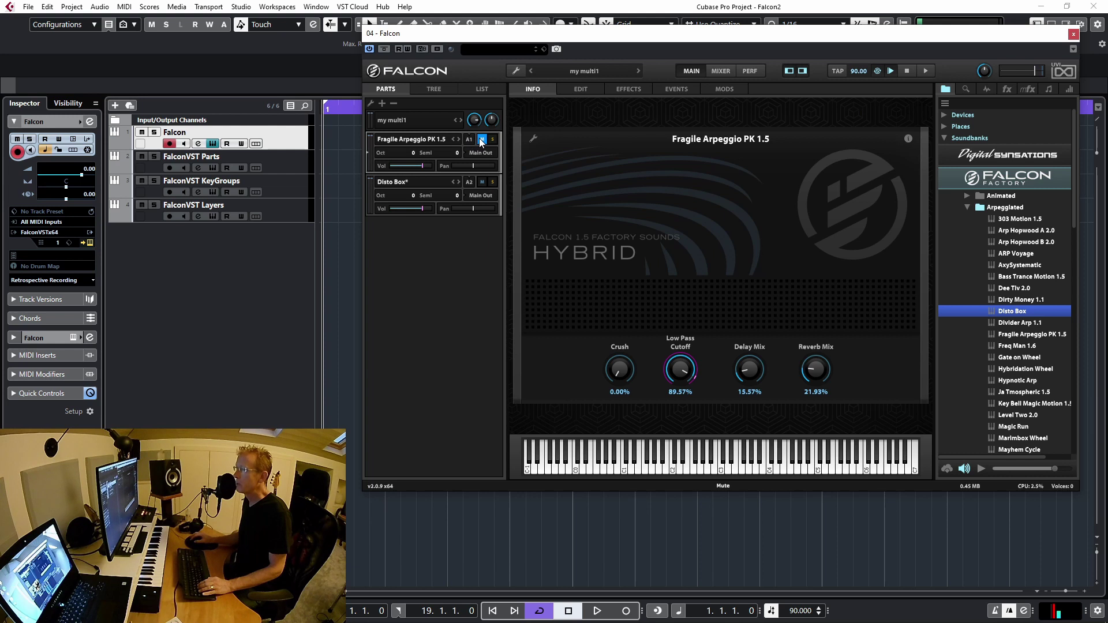
pyautogui.click(493, 139)
pyautogui.click(468, 141)
pyautogui.click(473, 139)
pyautogui.click(472, 153)
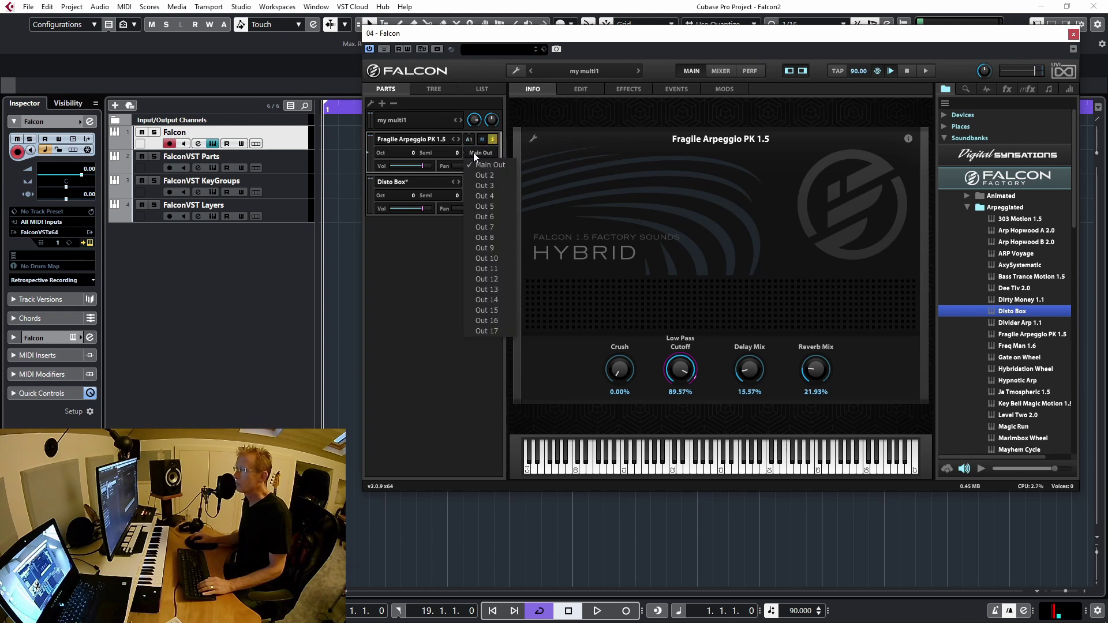
pyautogui.click(477, 154)
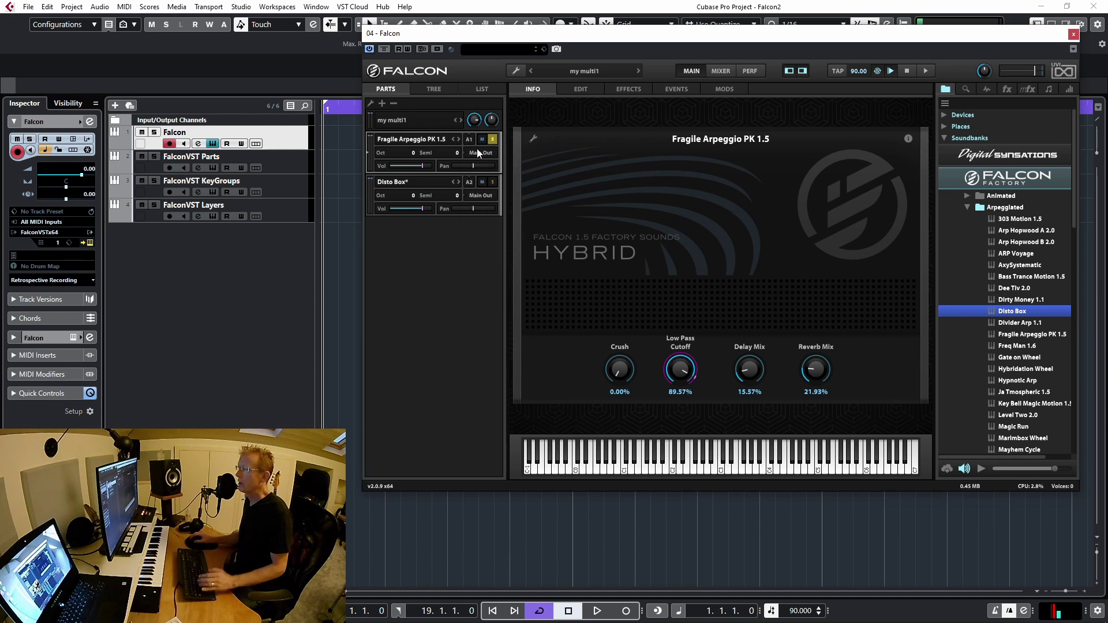
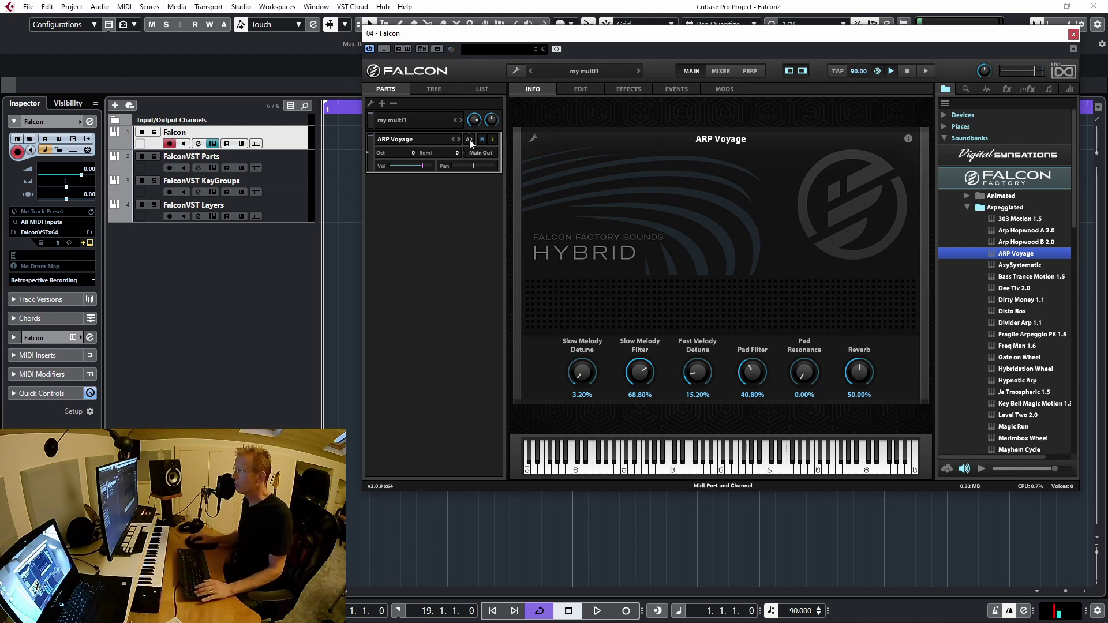
# - Set the ARP Voyage part to MIDI channel 1 and add AxySystematic as a second part on channel 1
pyautogui.click(469, 140)
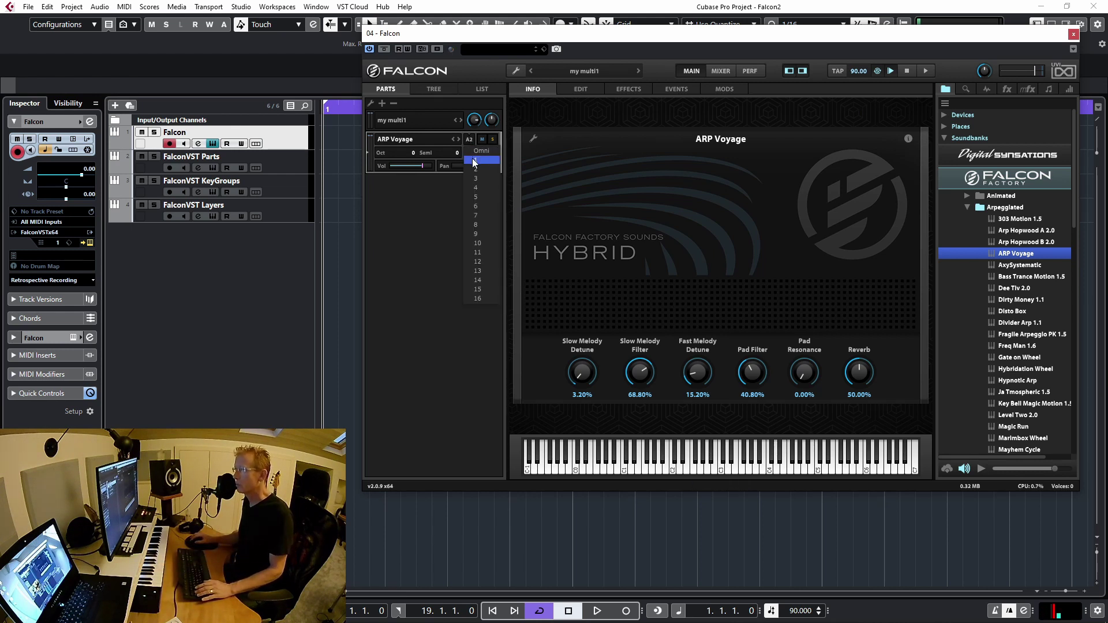
pyautogui.click(480, 160)
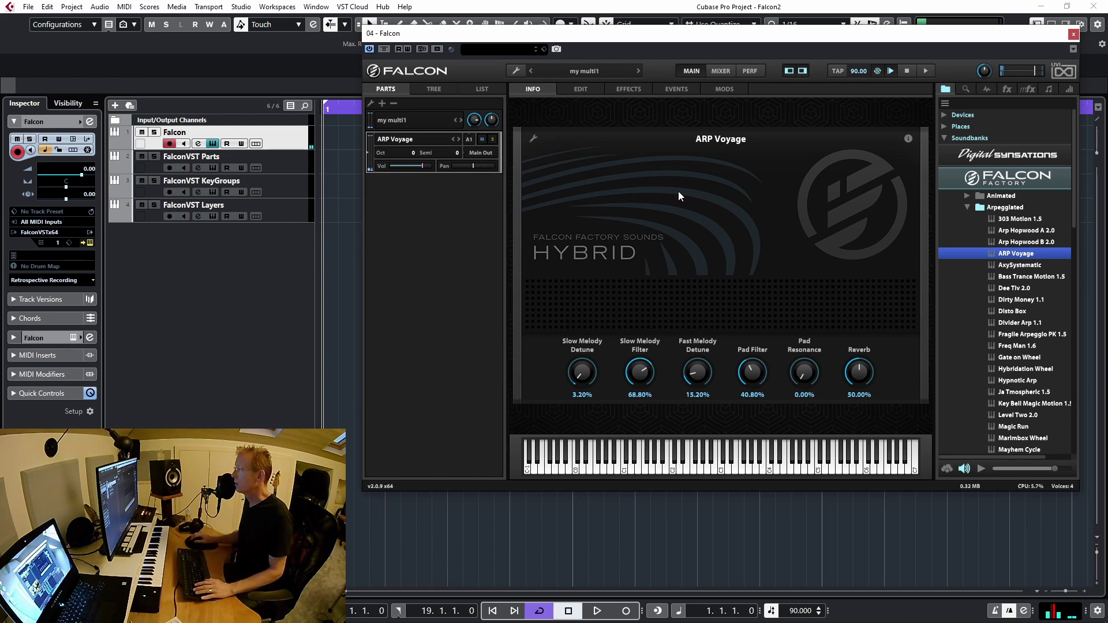
pyautogui.moveTo(1036, 266); pyautogui.dragTo(450, 221)
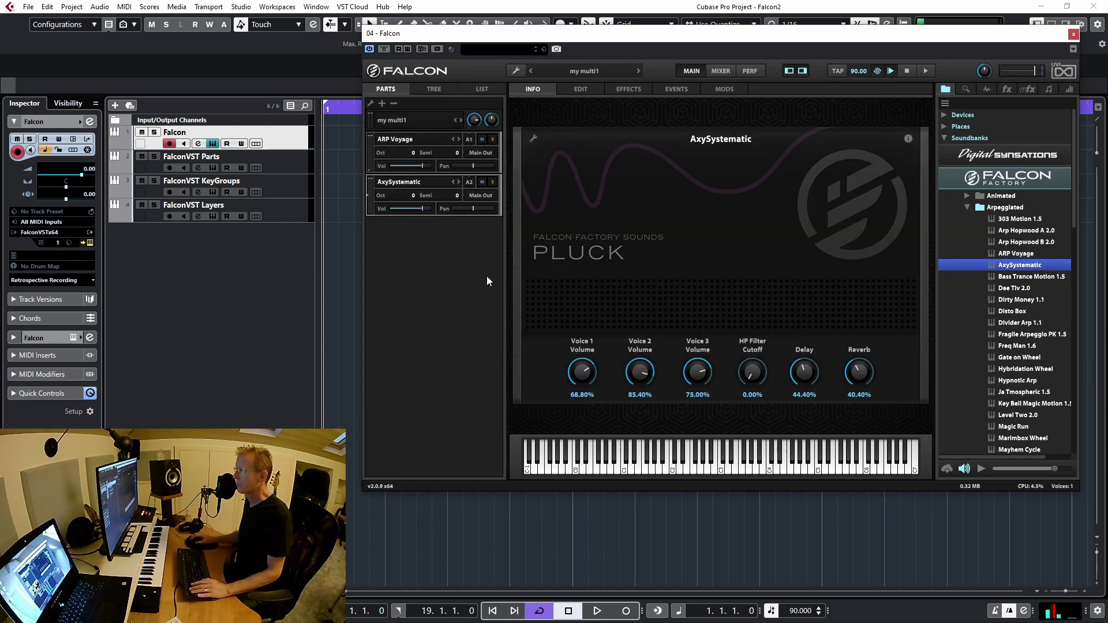
pyautogui.click(469, 182)
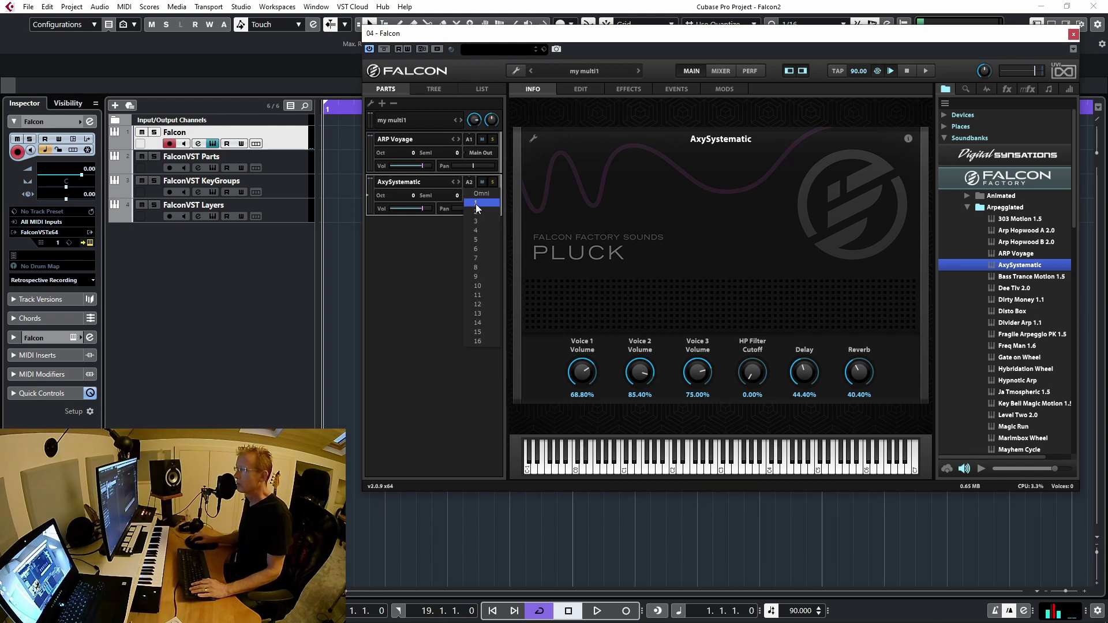
pyautogui.click(478, 203)
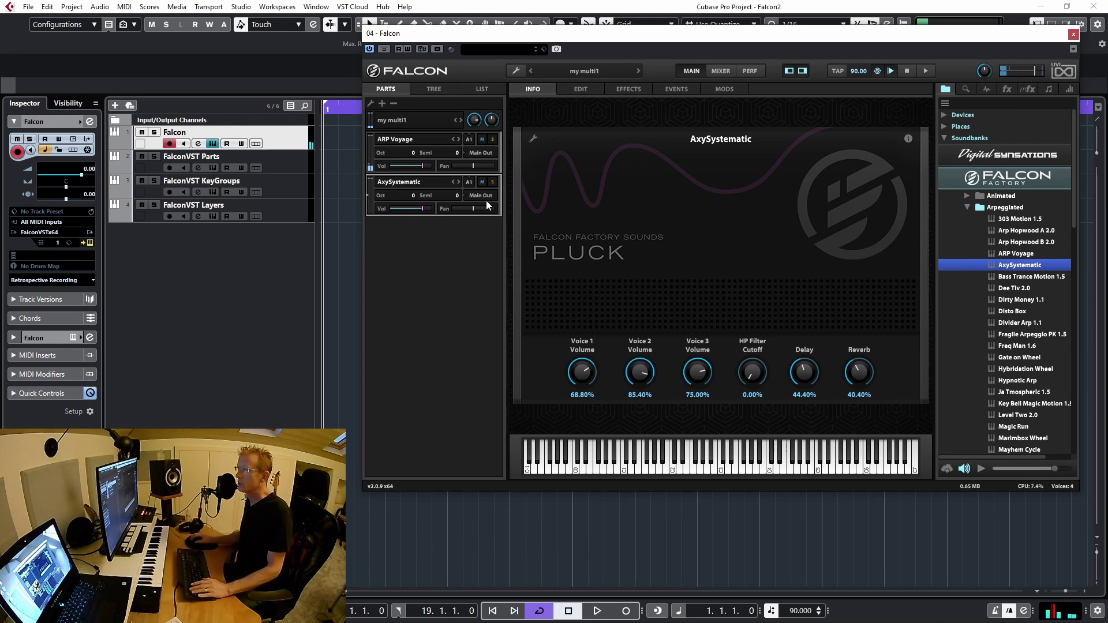
# - Route the ARP Voyage part to Out 2 and the AxySystematic part to Out 3
pyautogui.click(480, 153)
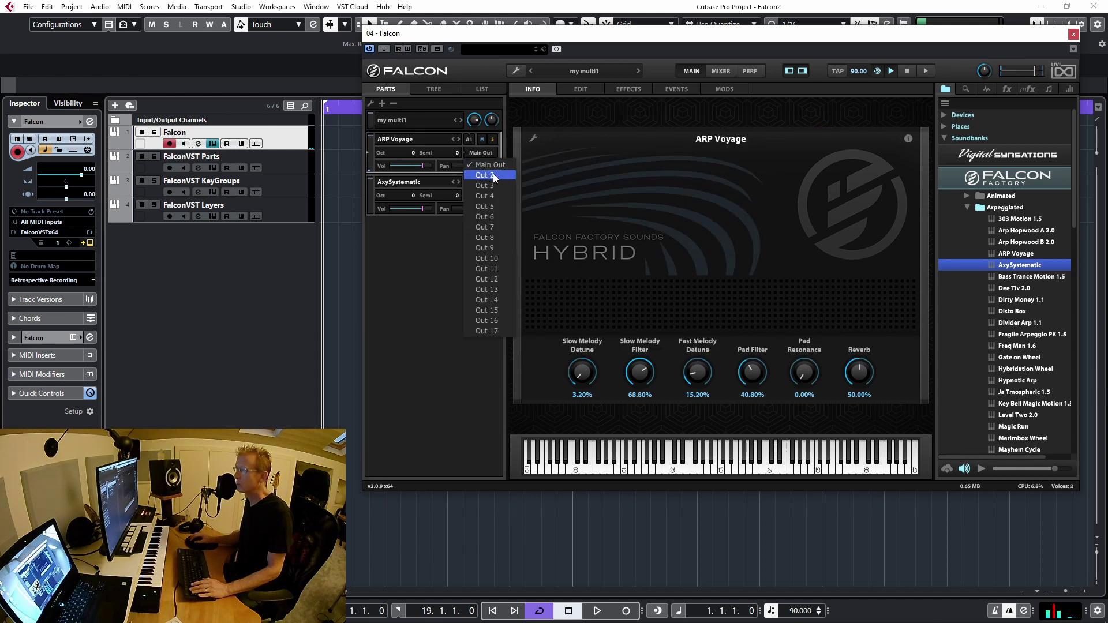
pyautogui.click(492, 175)
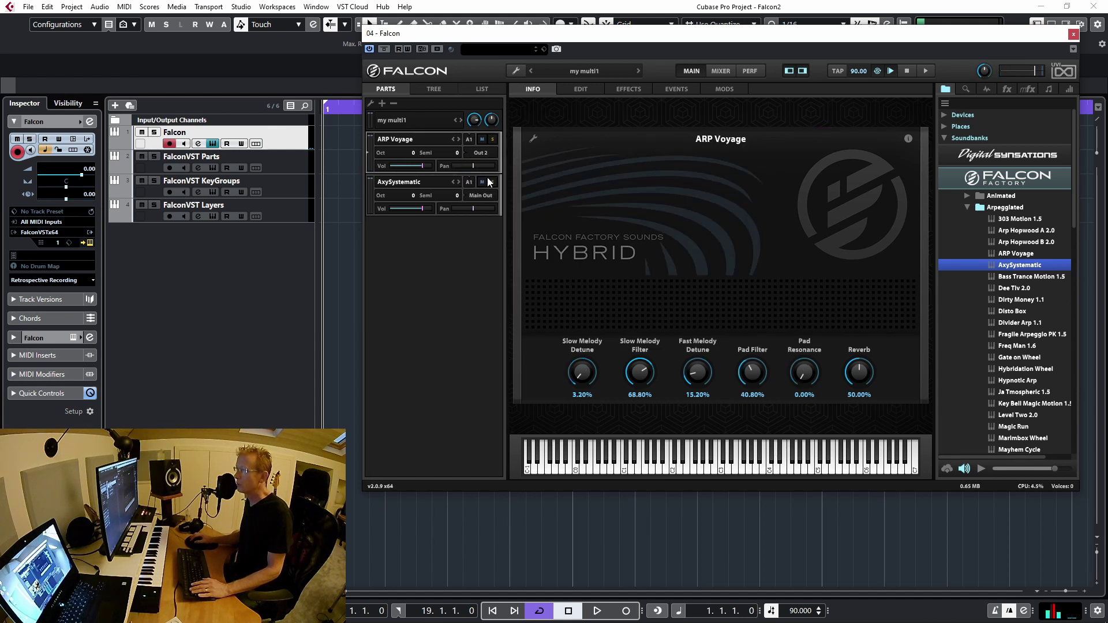
pyautogui.click(482, 194)
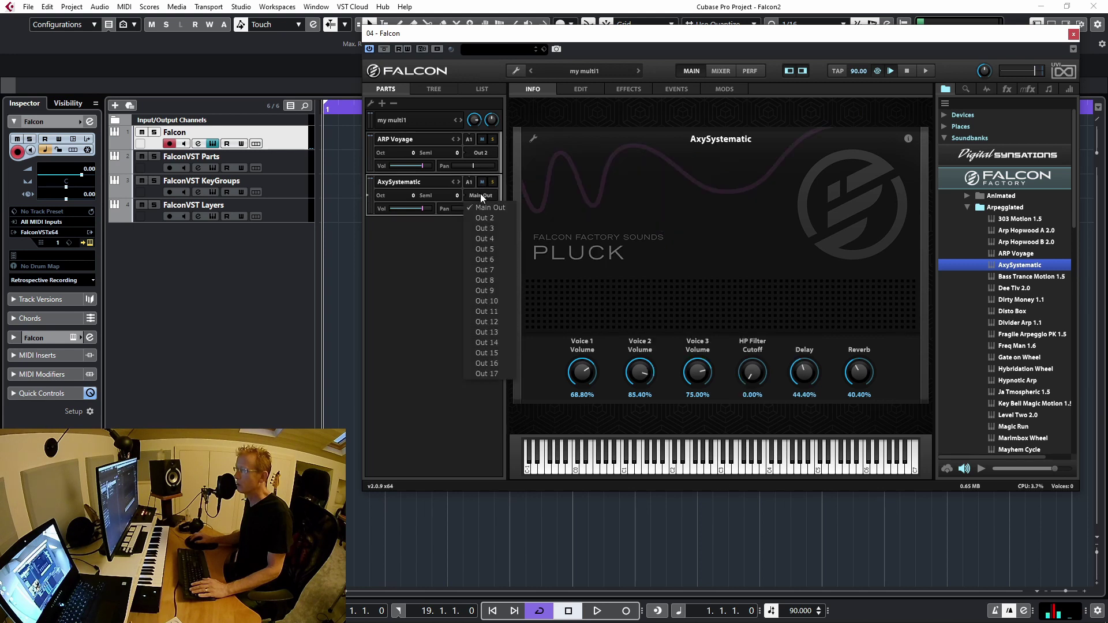
pyautogui.click(485, 229)
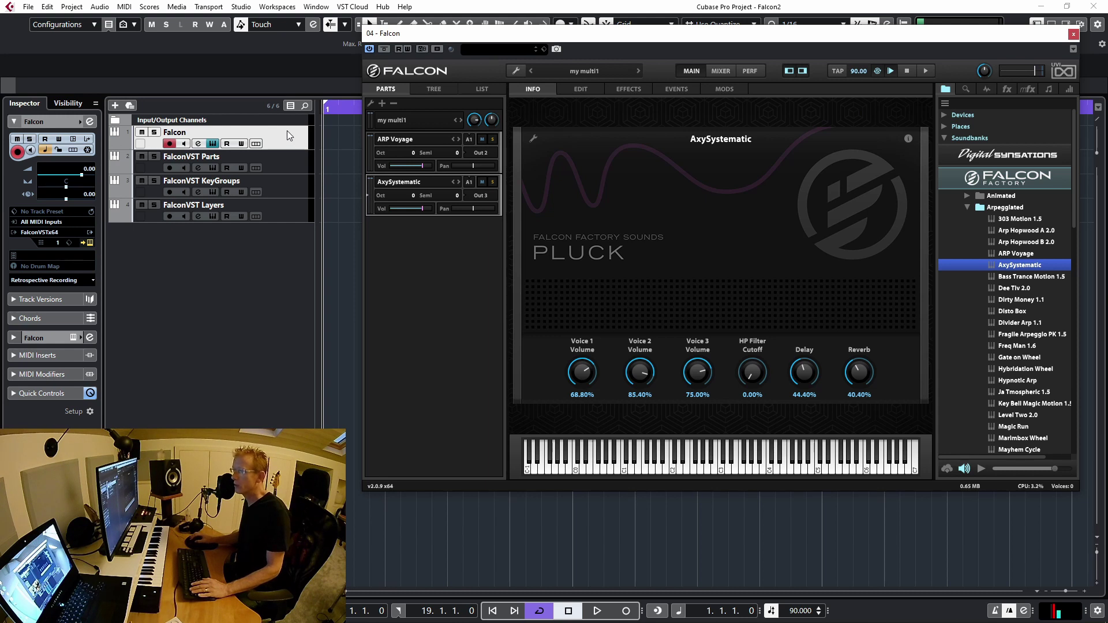
# - Activate the Falcon 2 and Falcon 3 stereo outputs for the Falcon track in Cubase and select the Falcon 2 output track
pyautogui.click(88, 232)
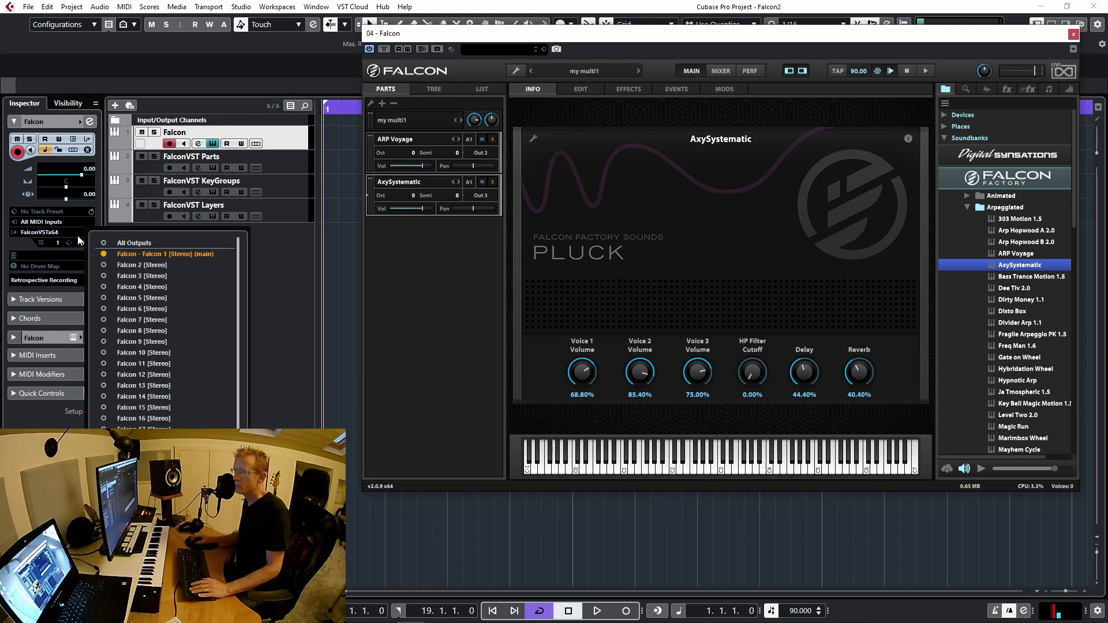
pyautogui.click(104, 266)
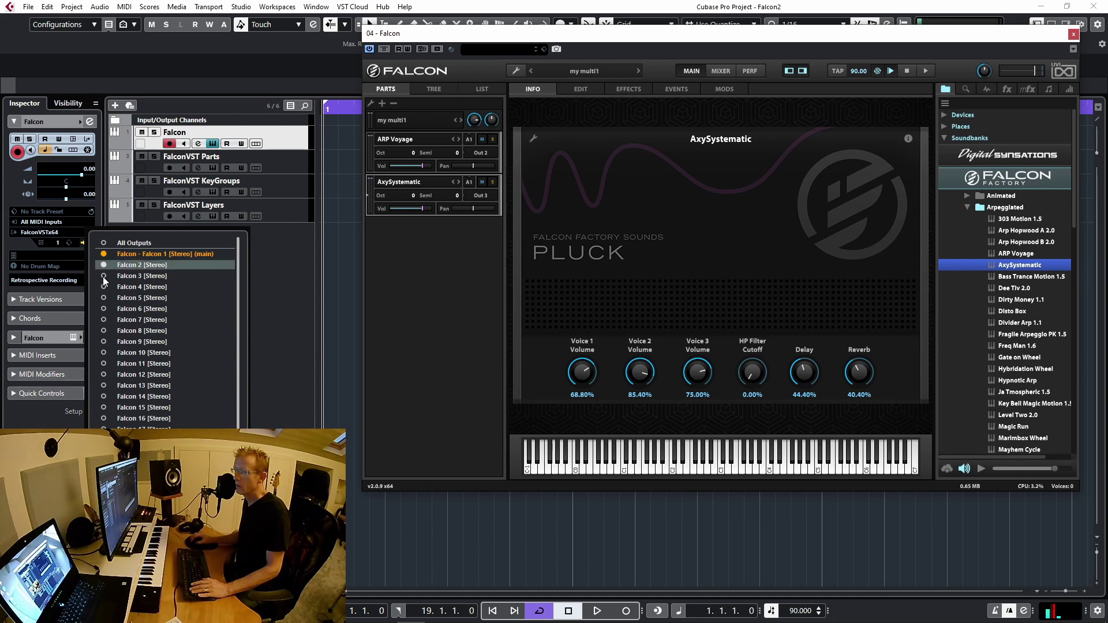
pyautogui.click(104, 276)
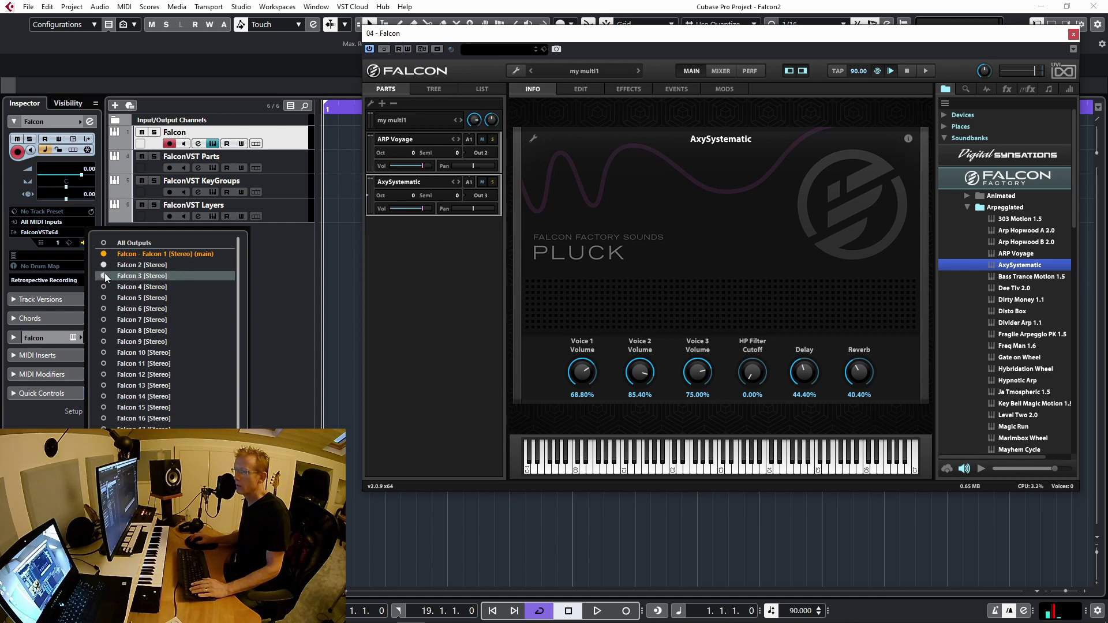
pyautogui.click(118, 155)
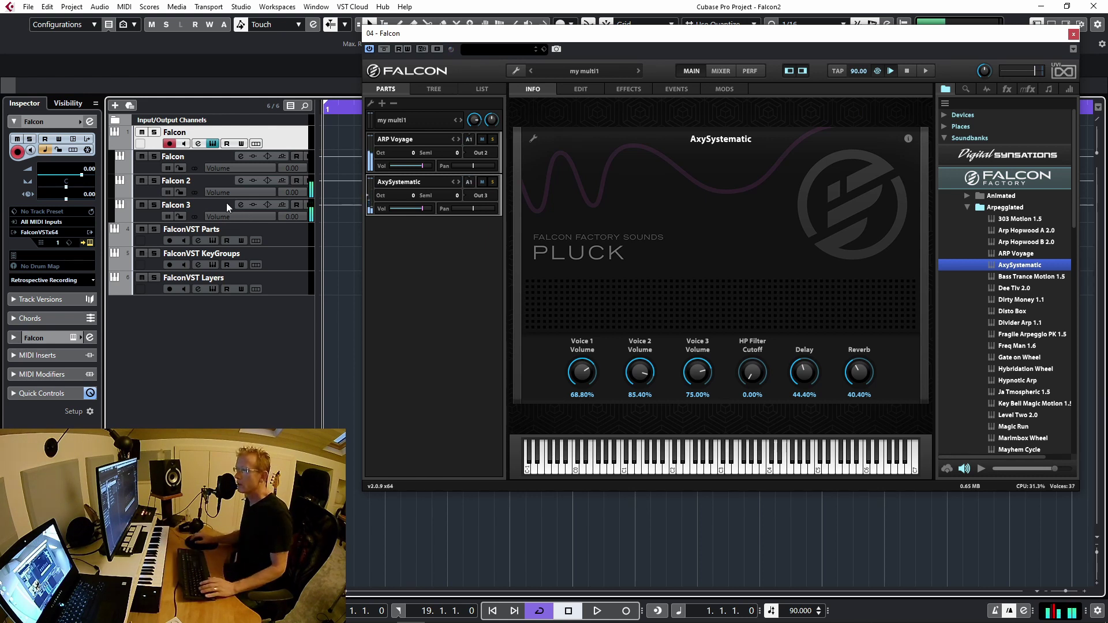
pyautogui.click(154, 188)
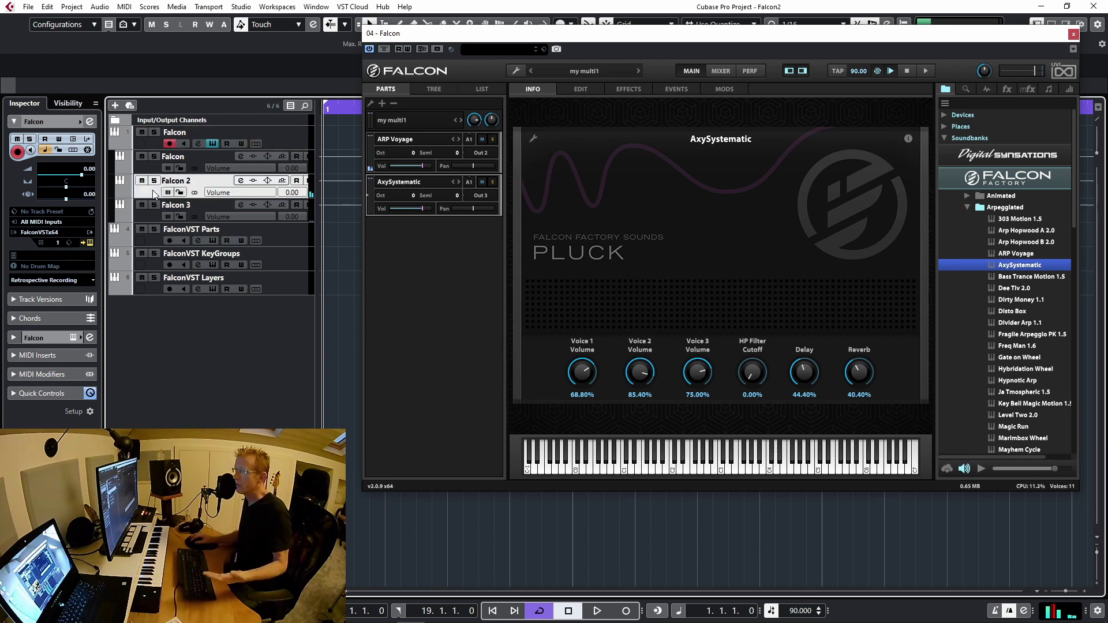
# - Insert the Filter M12 effect on the Falcon 2 output track and load its King Tubby's Hifi preset
pyautogui.click(63, 339)
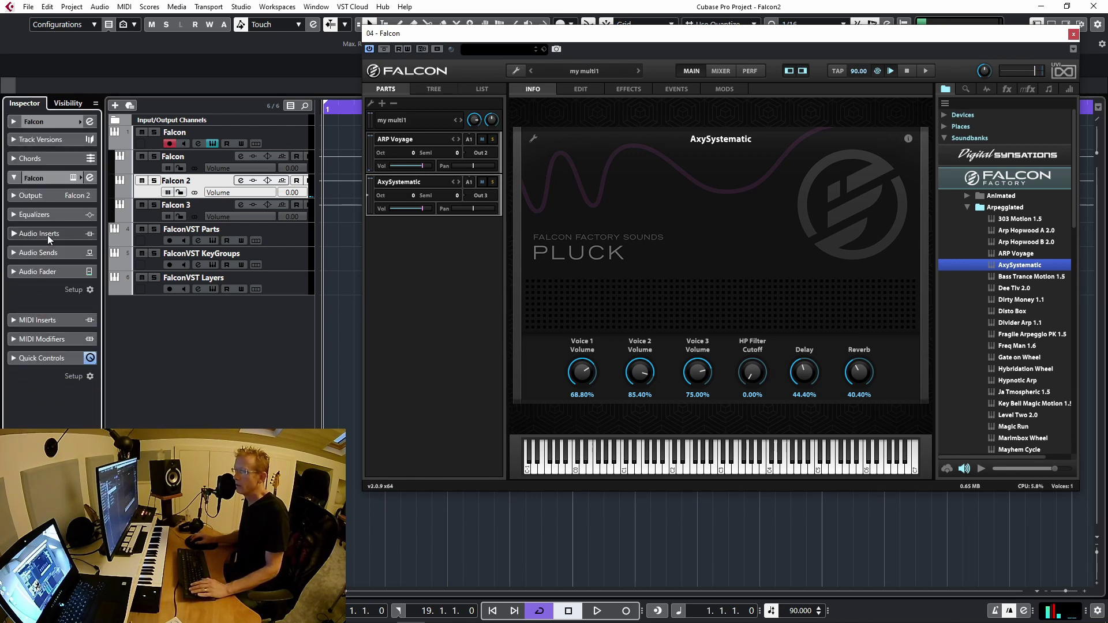
pyautogui.click(48, 235)
pyautogui.click(88, 255)
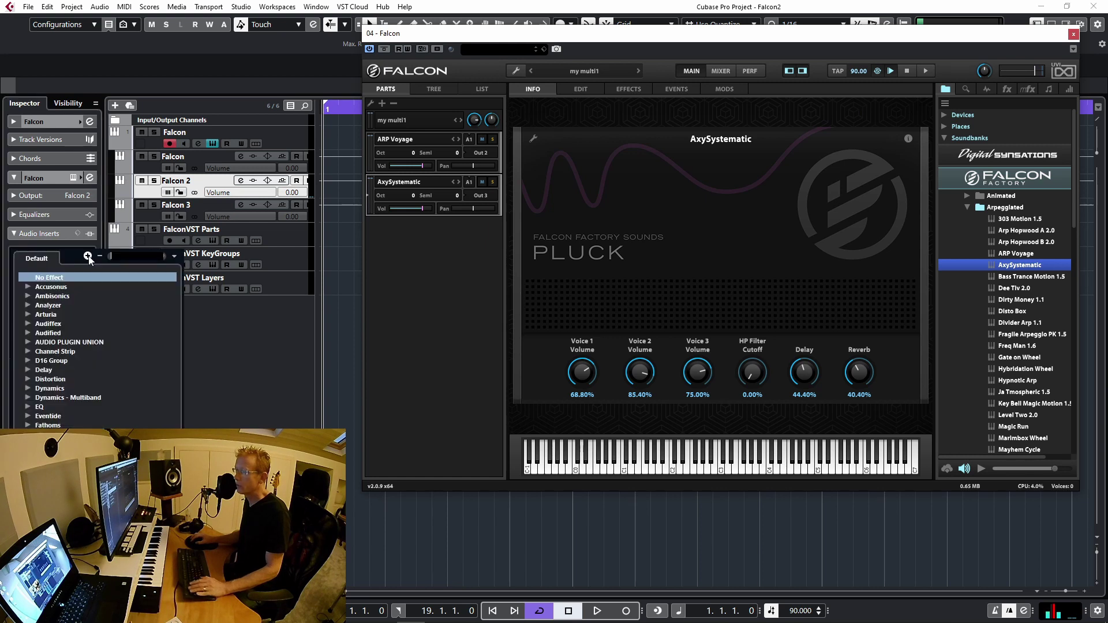
pyautogui.write('fi')
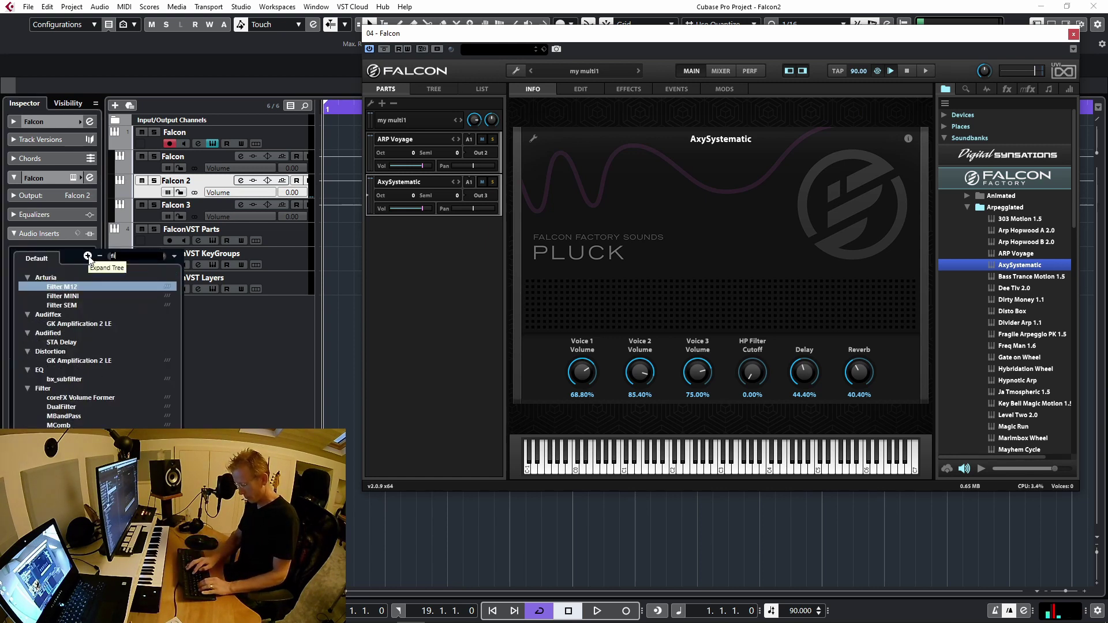
pyautogui.write('lter')
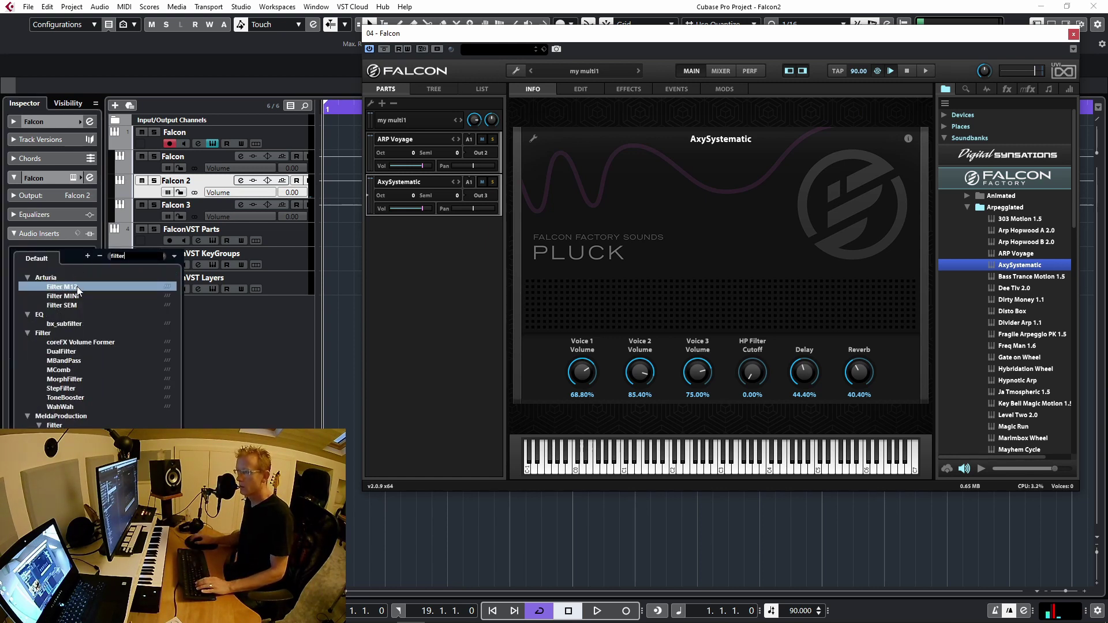
pyautogui.click(77, 287)
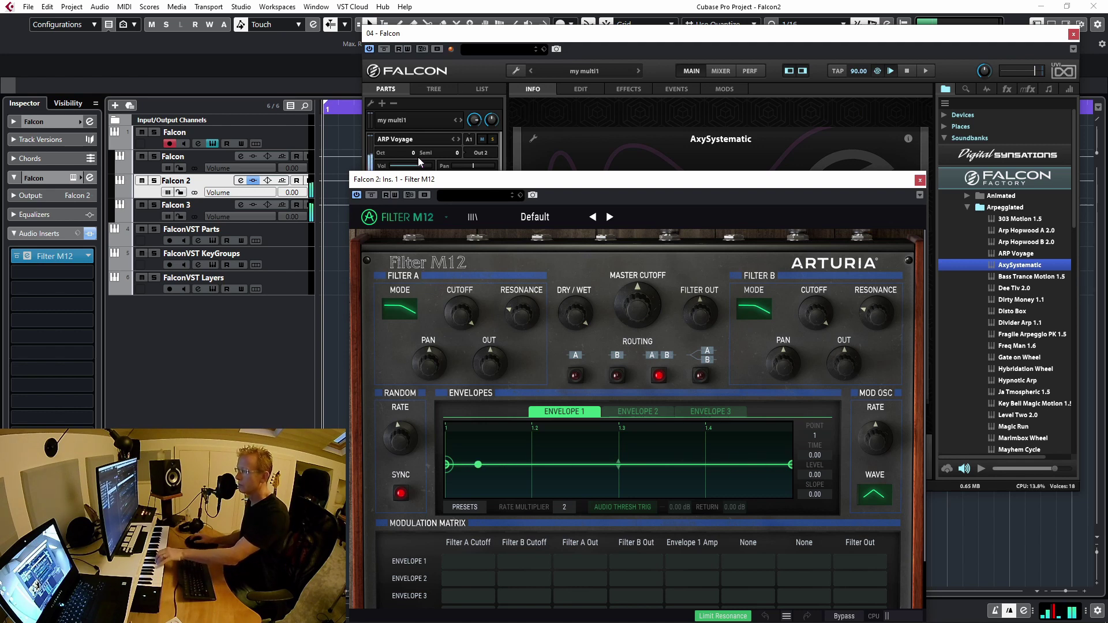
pyautogui.click(610, 217)
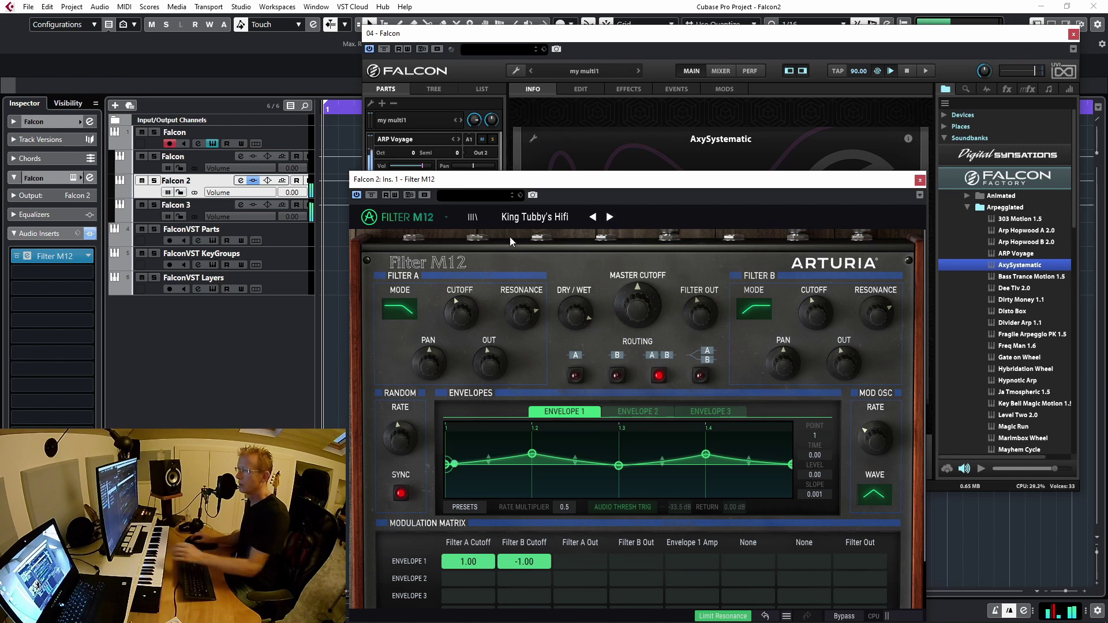
# - Remove Filter M12 from the Falcon 2 output track and deactivate the additional Falcon 2 and Falcon 3 outputs
pyautogui.click(69, 255)
pyautogui.click(34, 272)
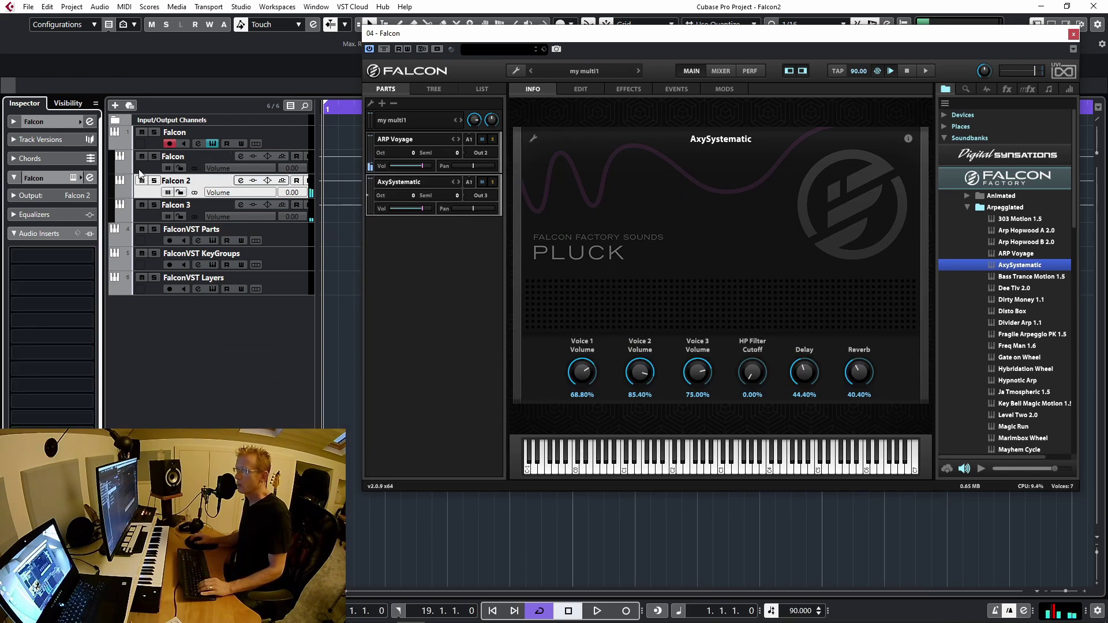
pyautogui.click(87, 121)
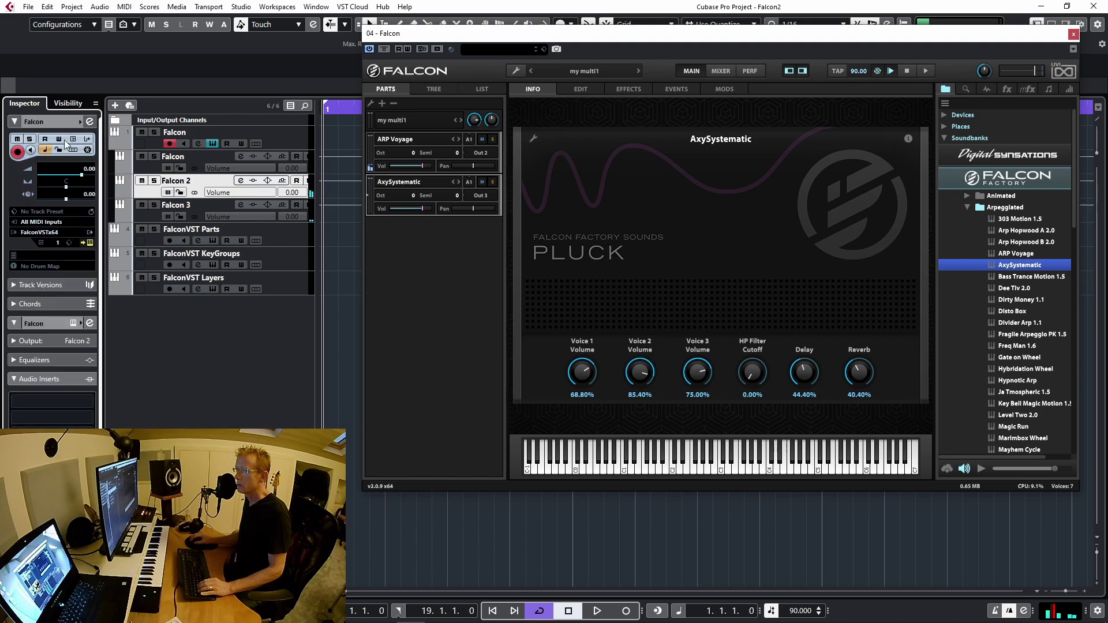
pyautogui.click(90, 243)
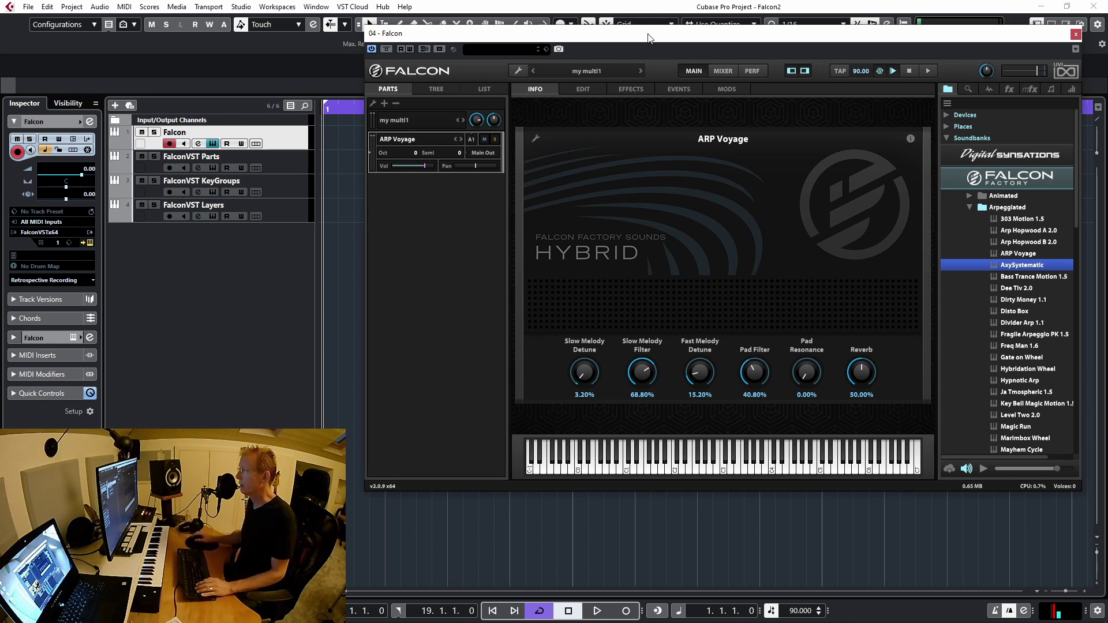
# - Clear the current multi and load the ARP Voyage program into the empty part
pyautogui.click(520, 70)
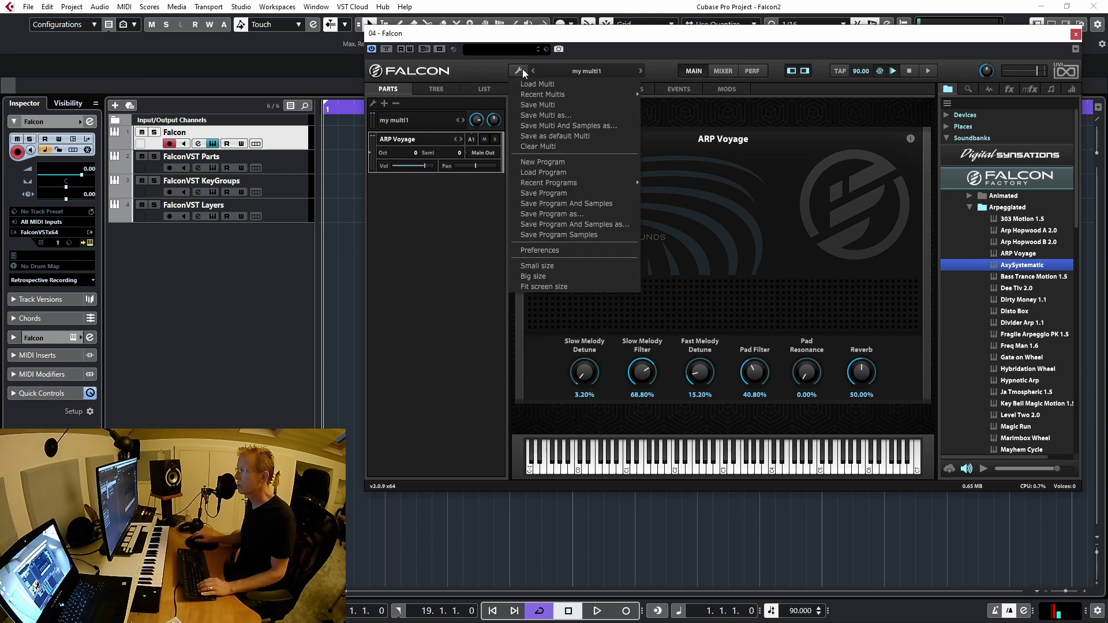
pyautogui.click(523, 147)
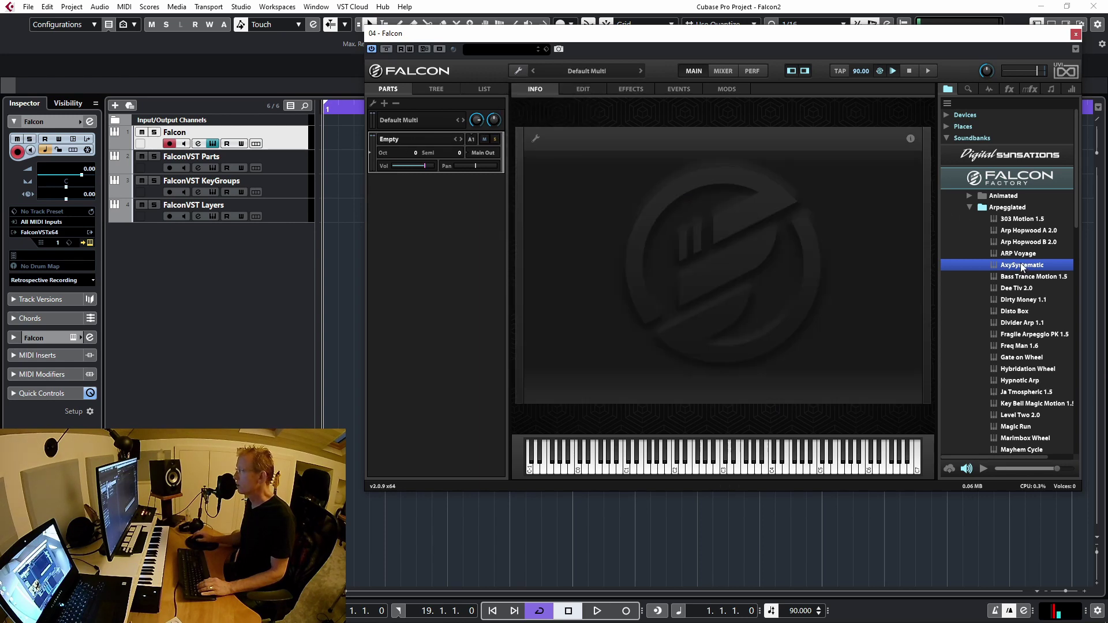
pyautogui.moveTo(1025, 256); pyautogui.dragTo(444, 149)
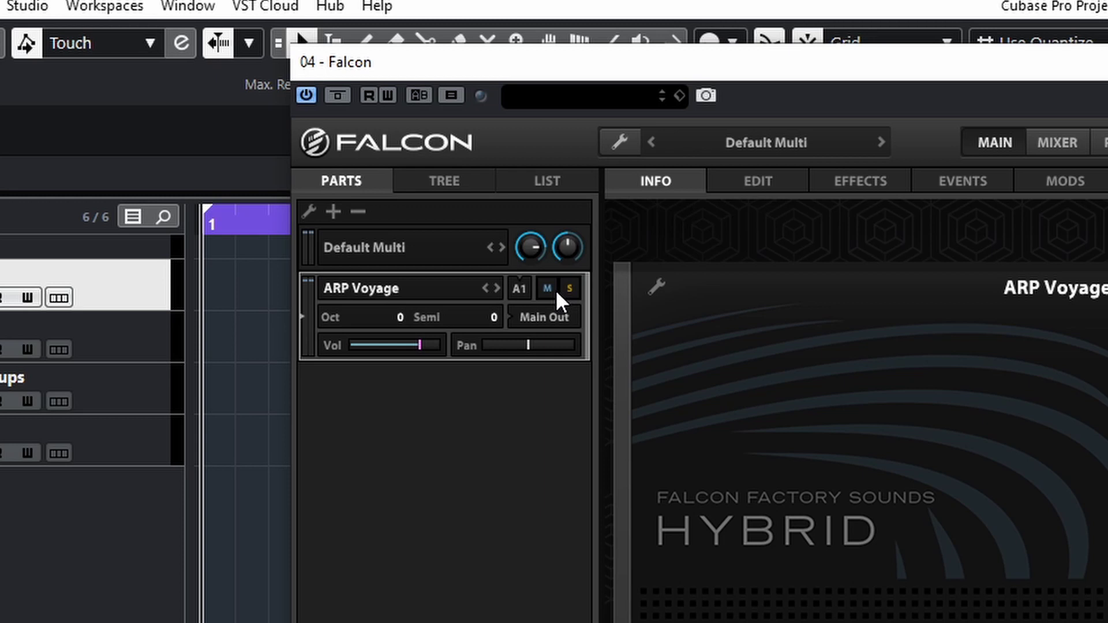
# - Show ARP Voyage in the tree and edit views, collapsing every edit section except Program
pyautogui.click(468, 188)
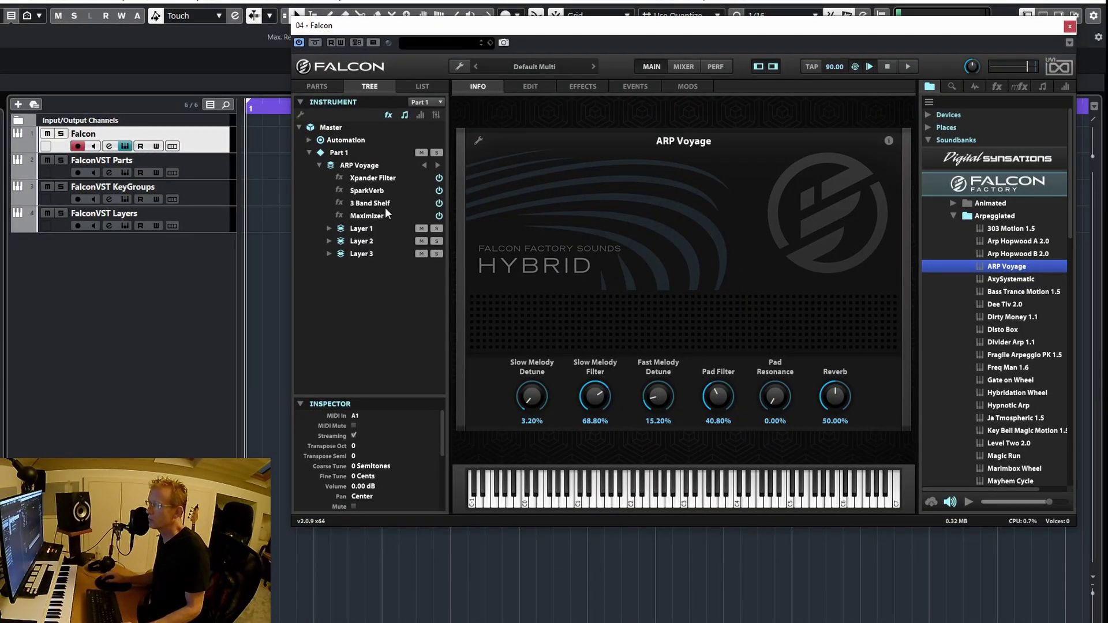
pyautogui.click(521, 88)
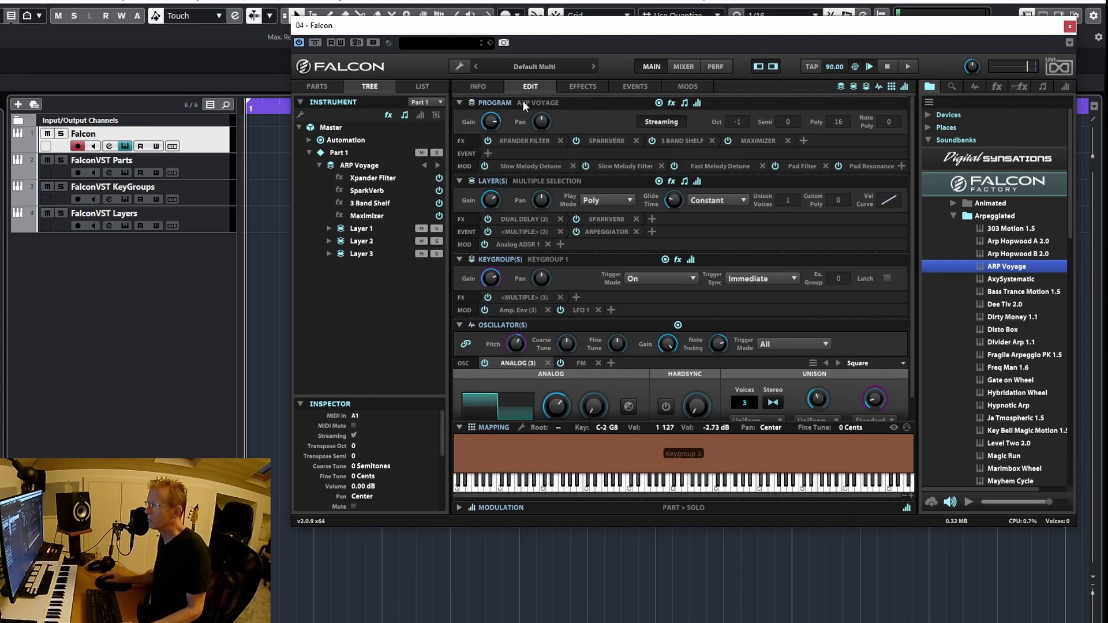
pyautogui.click(459, 182)
pyautogui.click(460, 209)
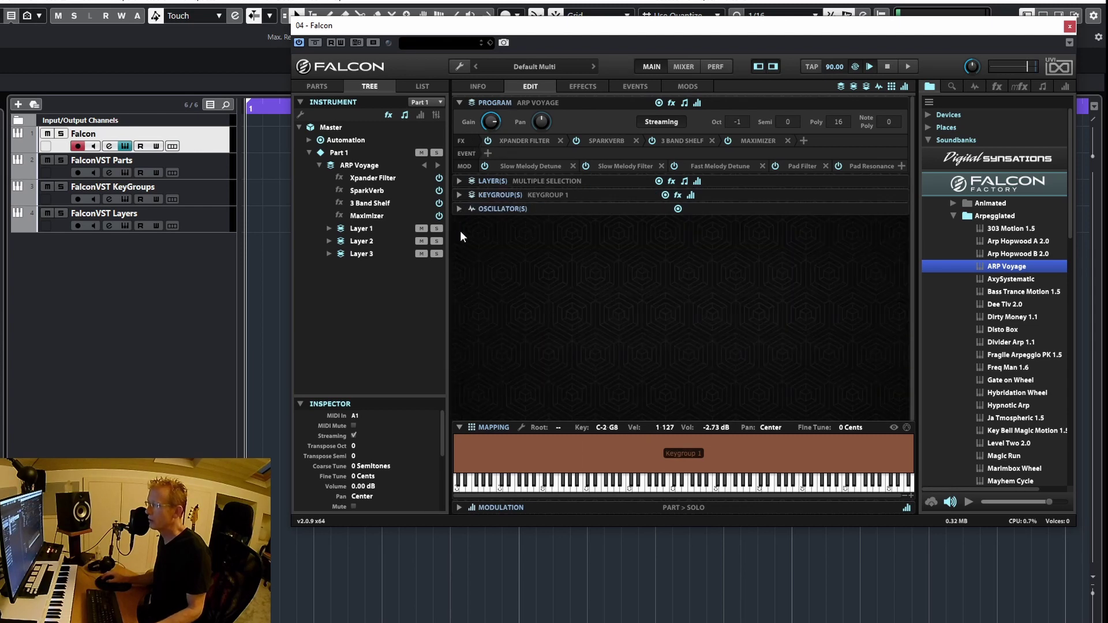
pyautogui.click(458, 427)
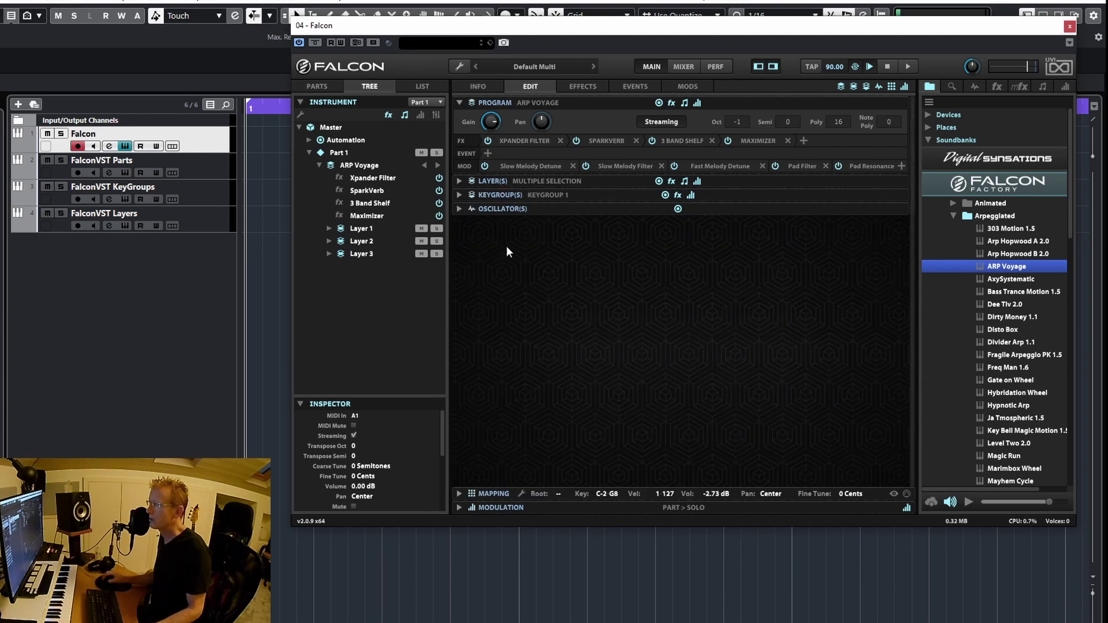
pyautogui.click(458, 103)
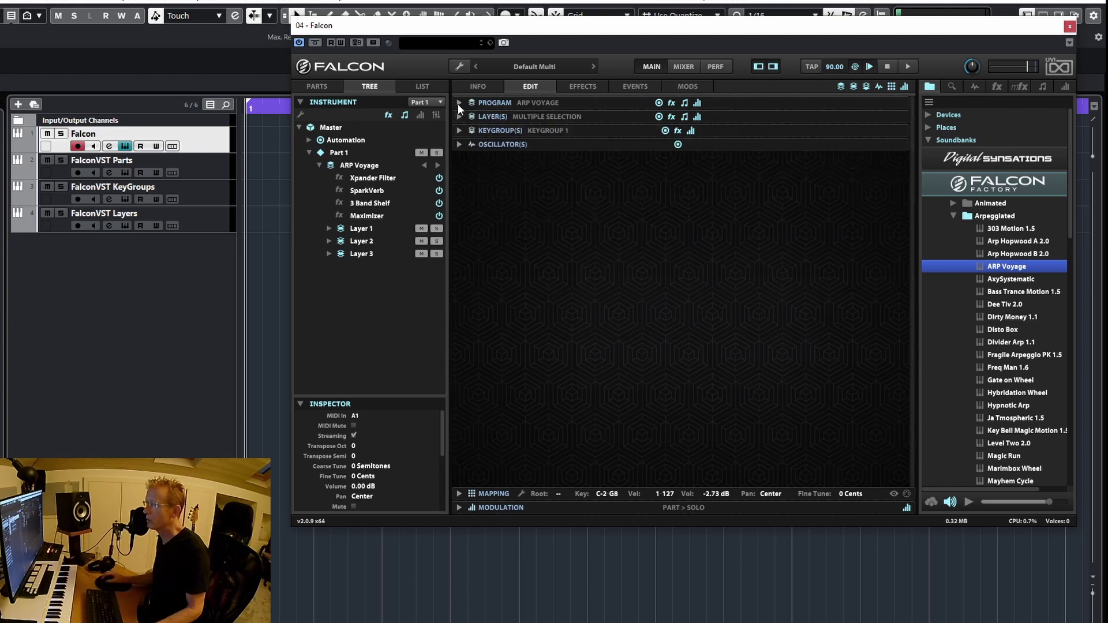
pyautogui.click(458, 102)
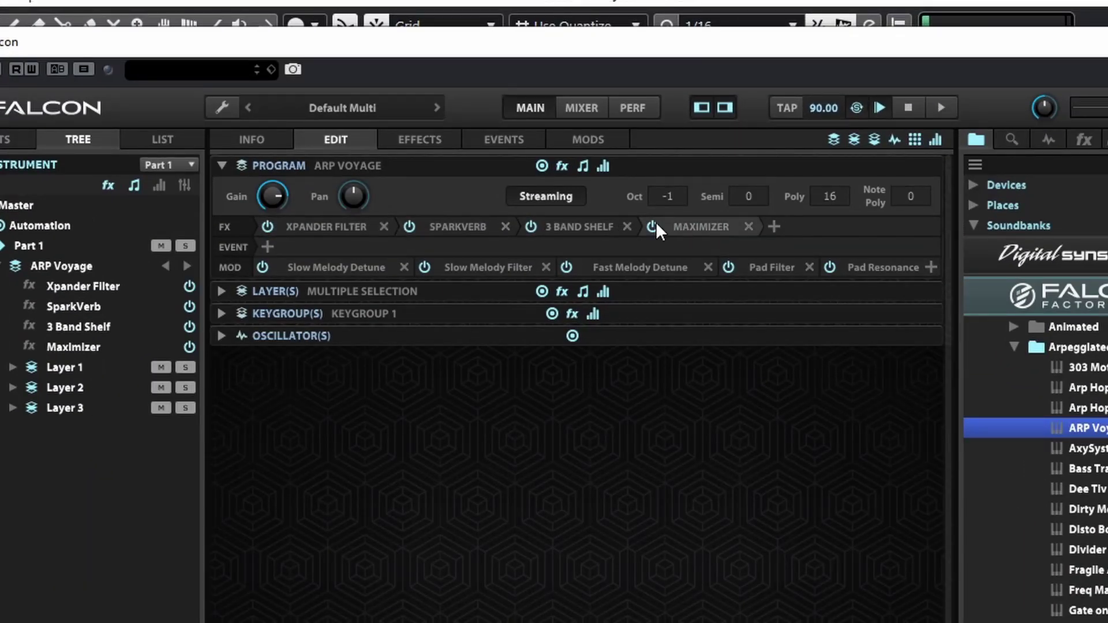
# - Examine the program-level effects Xpander Filter, SparkVerb, 3 Band Shelf and Maximizer, ending on the Xpander Filter settings
pyautogui.click(325, 227)
pyautogui.click(457, 225)
pyautogui.click(567, 227)
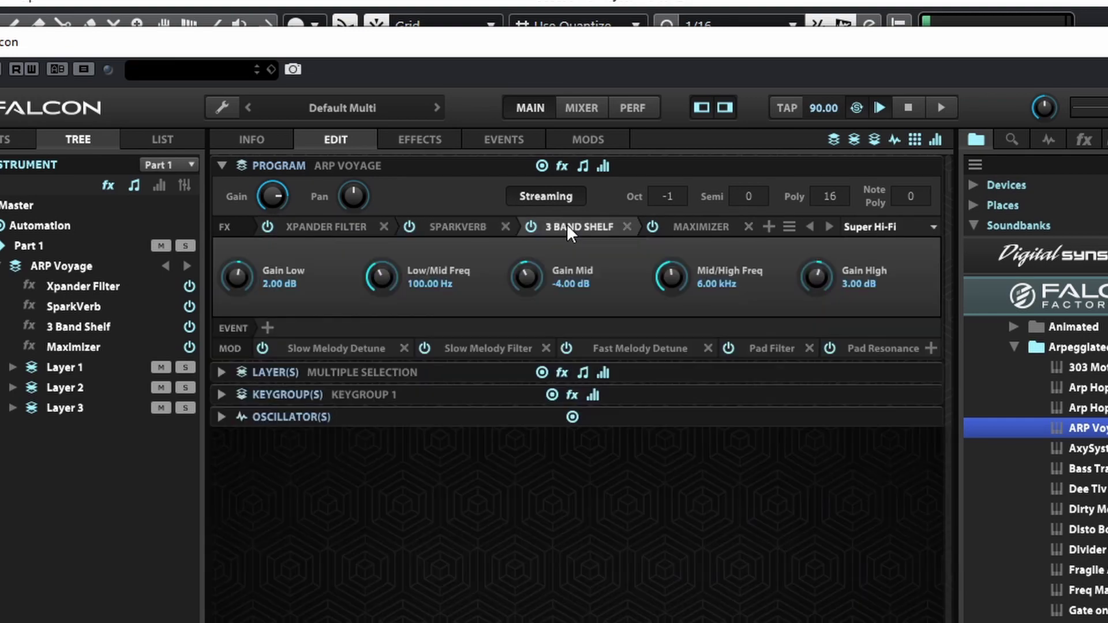
pyautogui.click(700, 227)
pyautogui.click(325, 227)
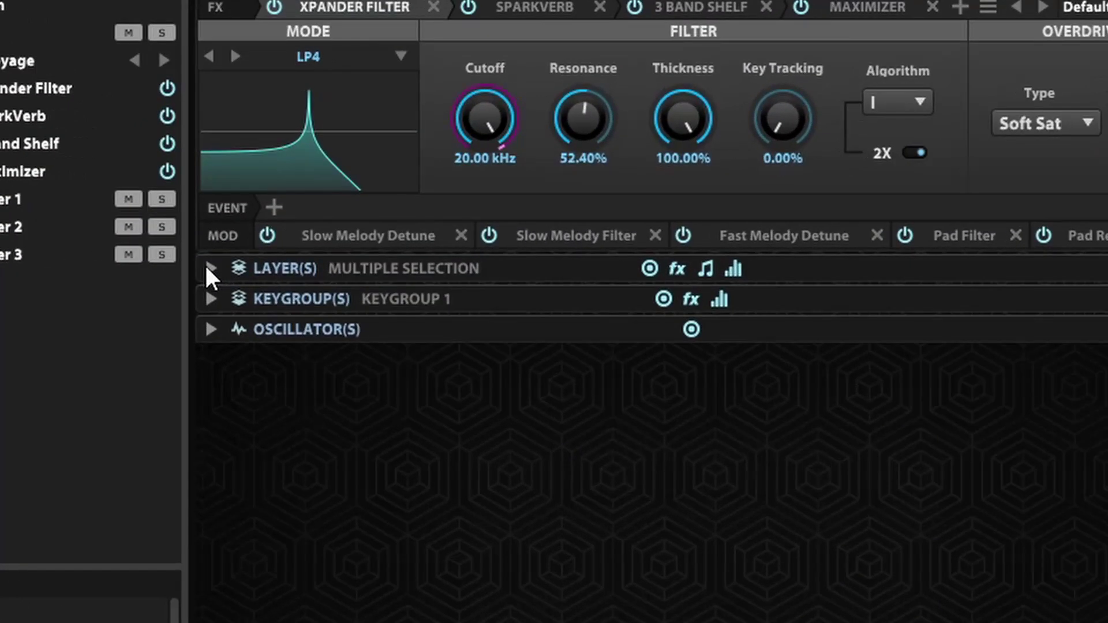
# - Expand the layer settings and compare the effects, event processors and modulators of Layer 1, Layer 2 and Layer 3
pyautogui.click(210, 269)
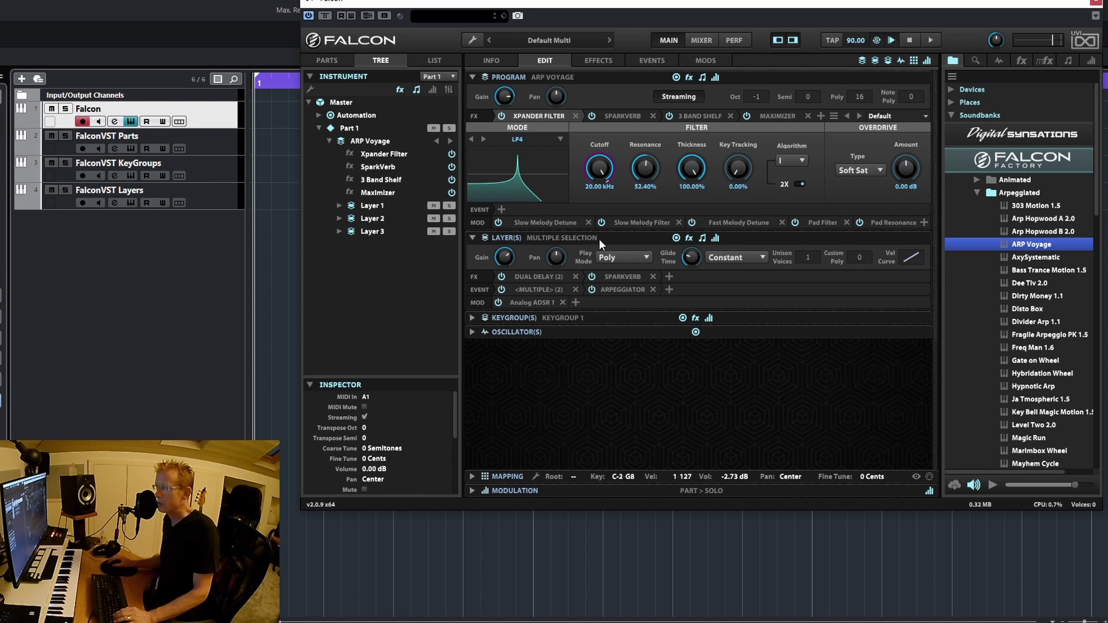
pyautogui.click(365, 206)
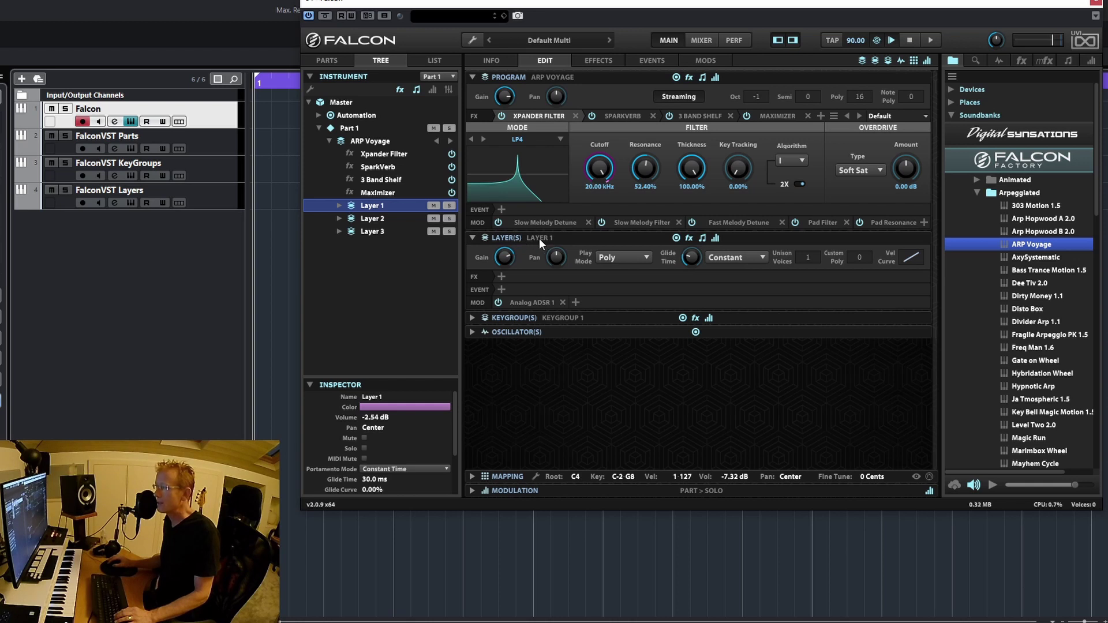
pyautogui.click(378, 219)
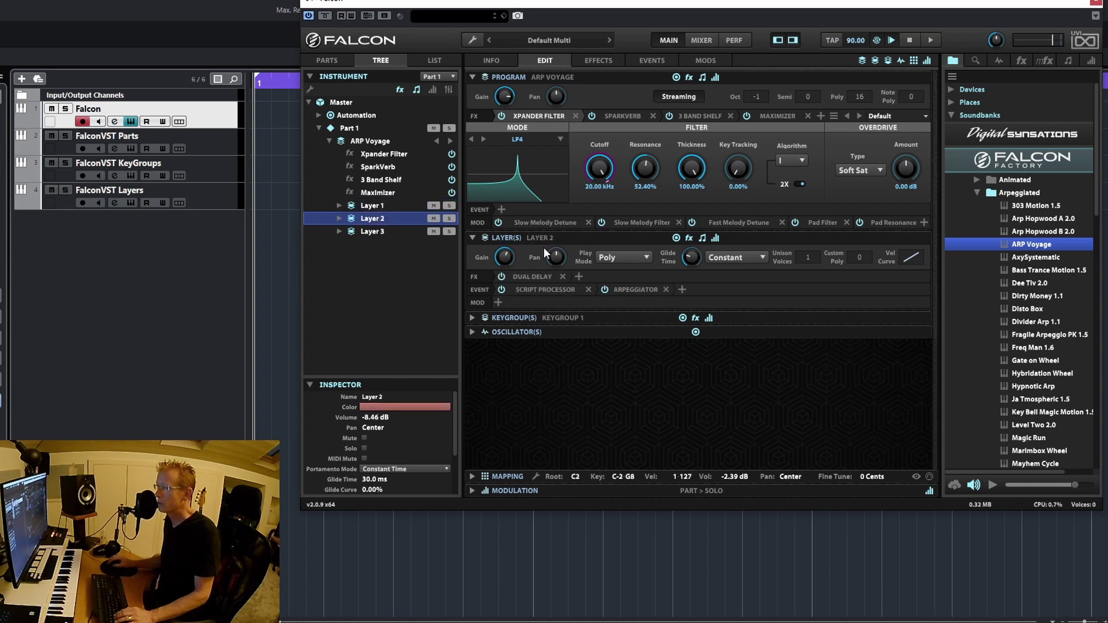
pyautogui.click(397, 231)
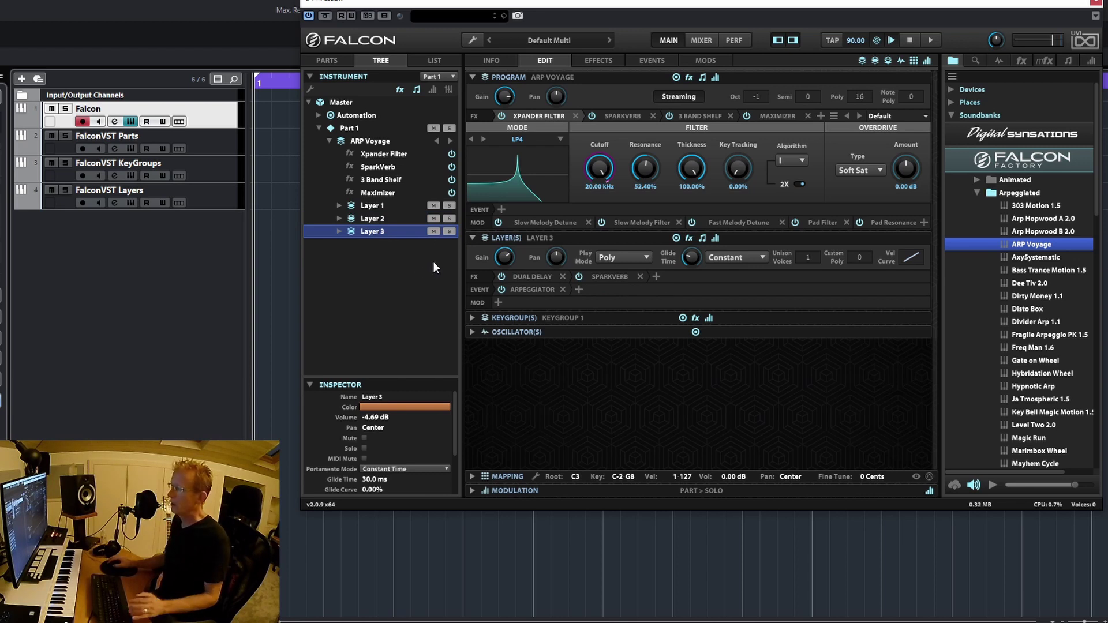
pyautogui.click(381, 209)
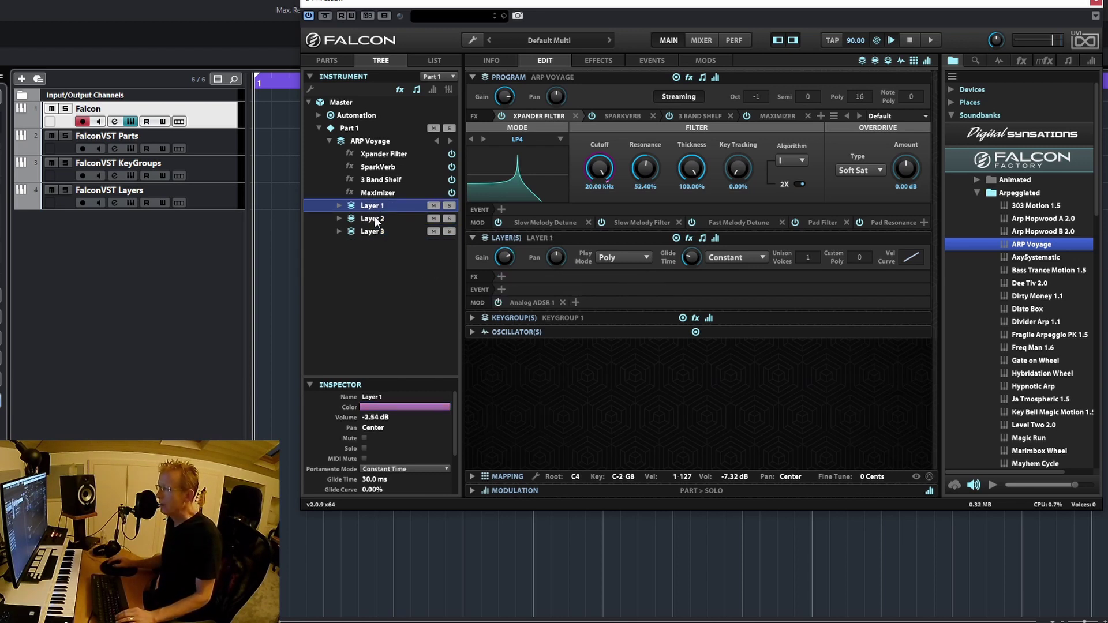
pyautogui.click(376, 219)
pyautogui.click(375, 231)
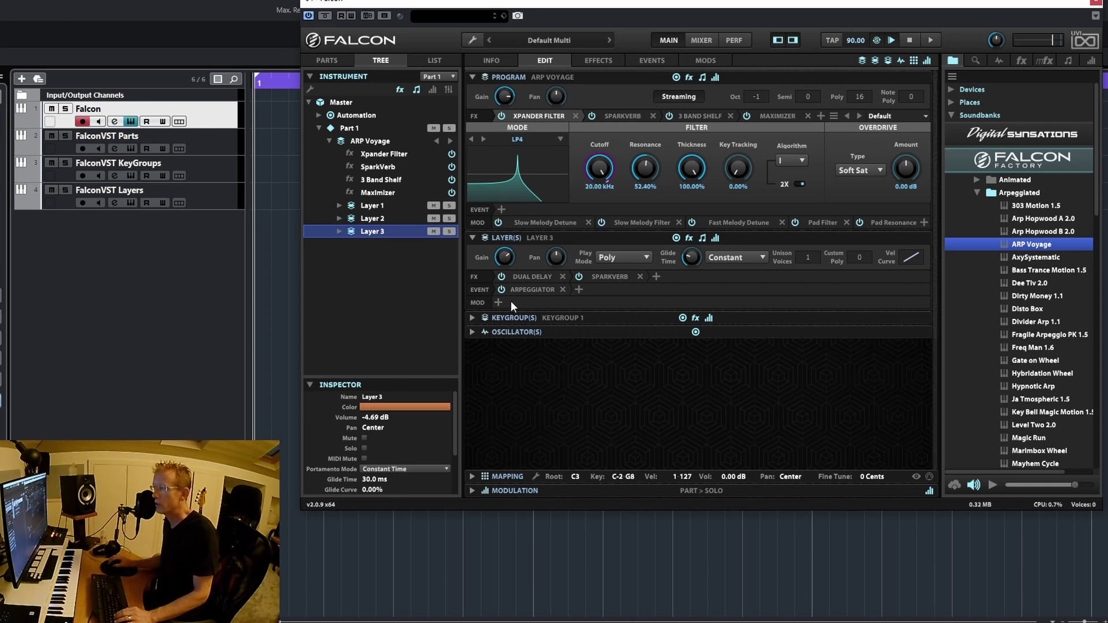
pyautogui.click(376, 219)
pyautogui.click(372, 205)
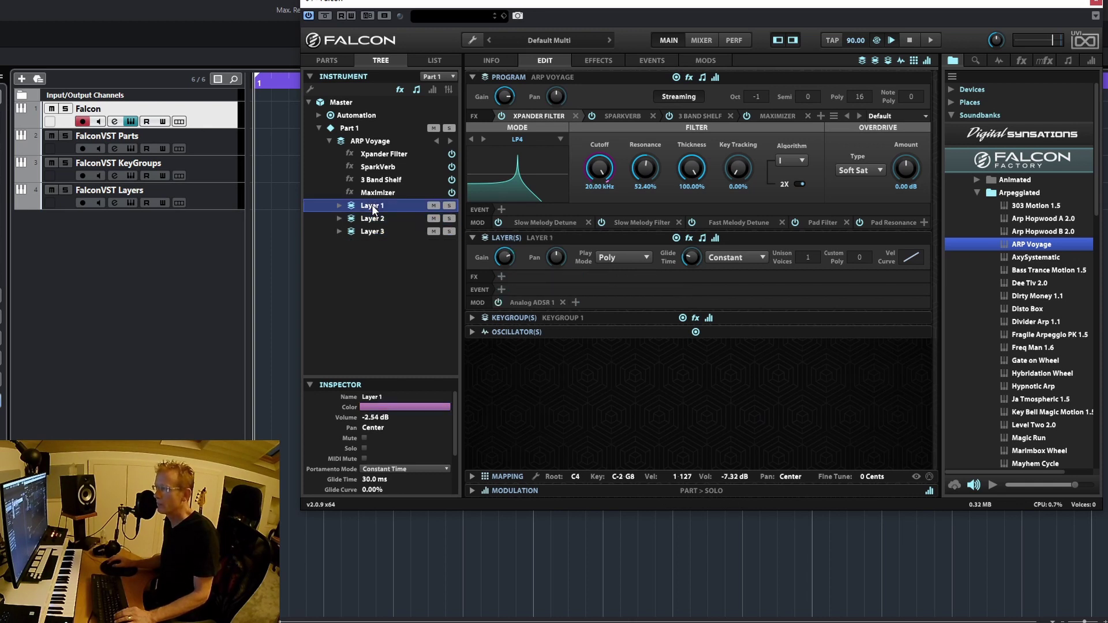
# - Expand Layer 1, Layer 2 and Layer 3 in the tree to view their contents
pyautogui.click(339, 206)
pyautogui.click(339, 231)
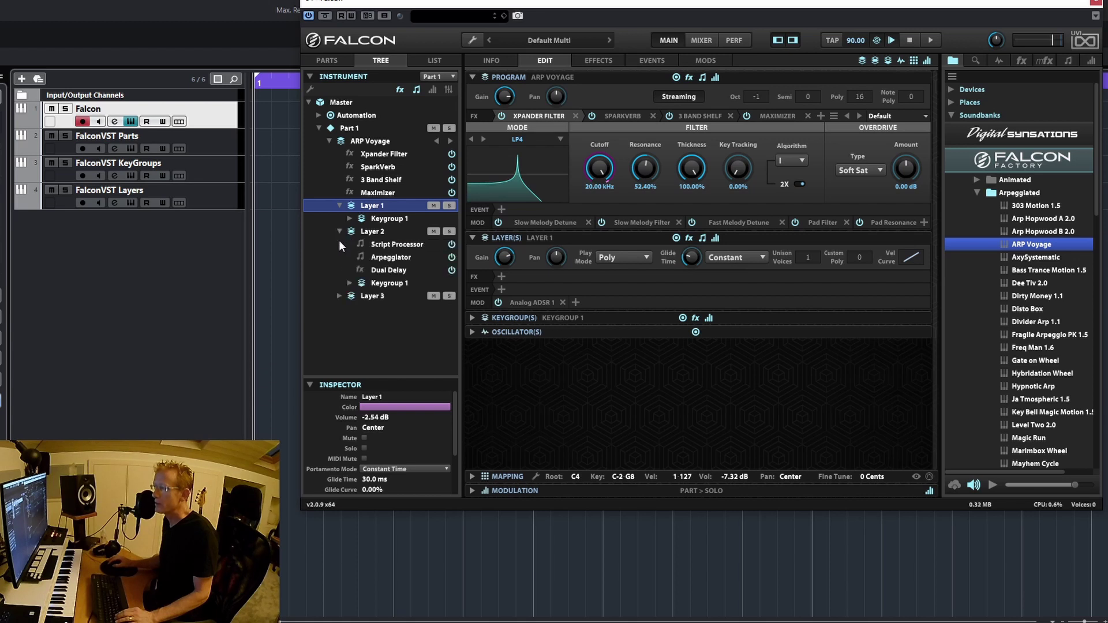
pyautogui.click(339, 296)
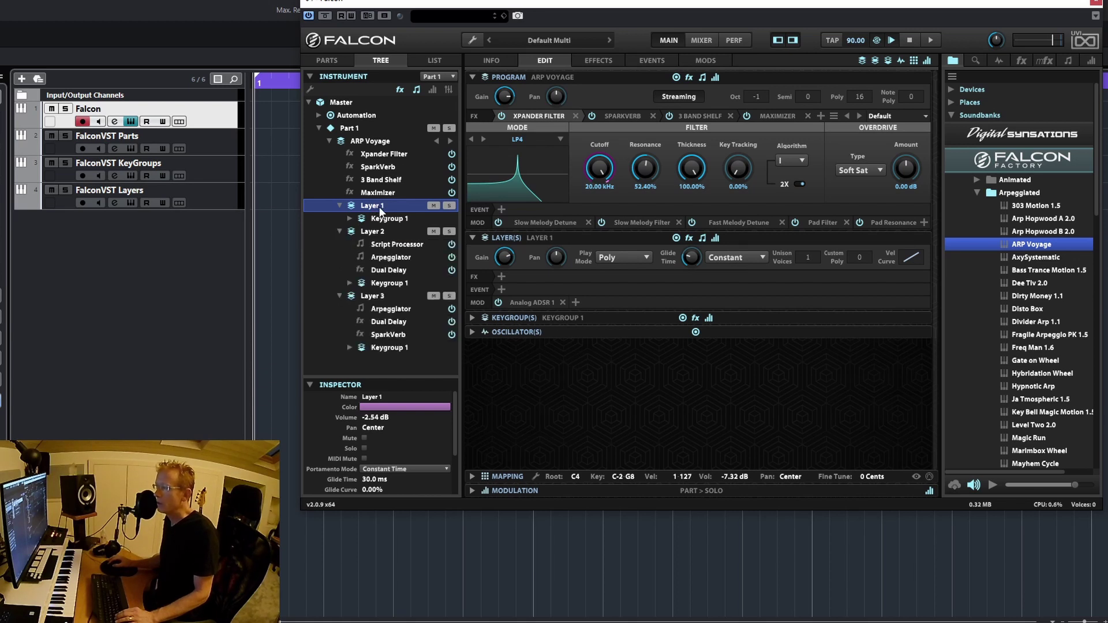
# - Expand Layer 1's Keygroup 1 in the tree and examine its keygroup and Analog oscillator settings
pyautogui.click(350, 219)
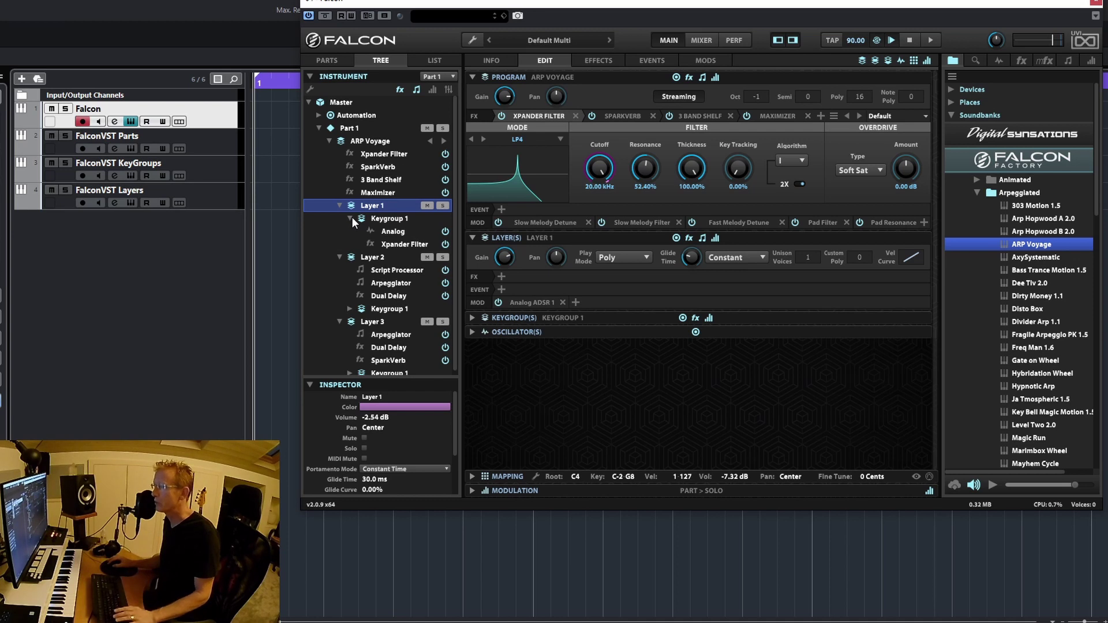
pyautogui.click(385, 222)
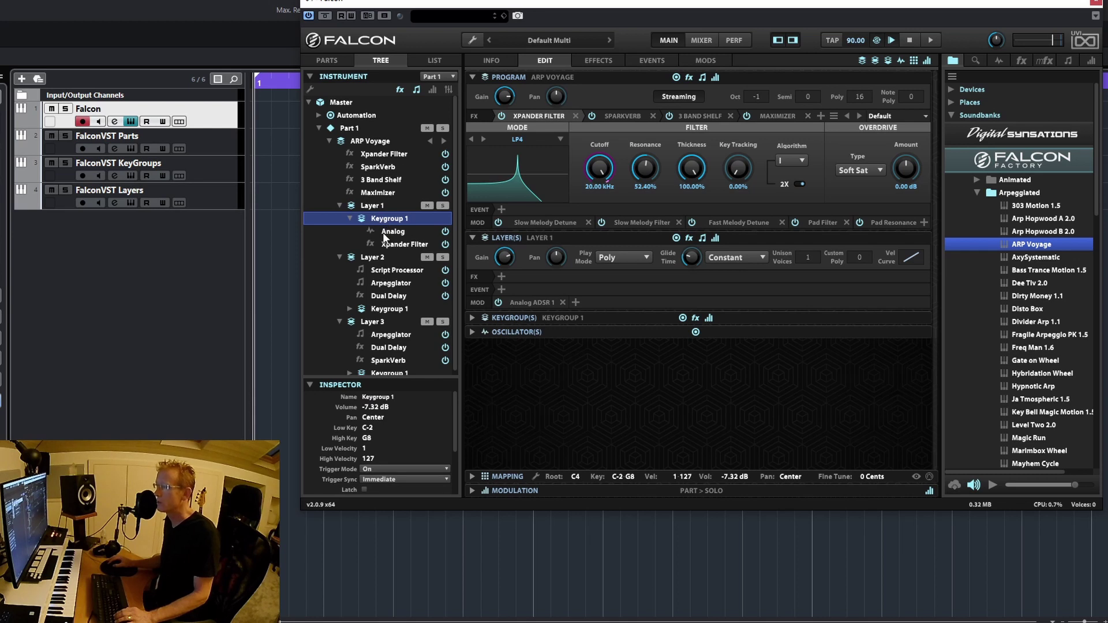
pyautogui.click(376, 208)
pyautogui.click(381, 222)
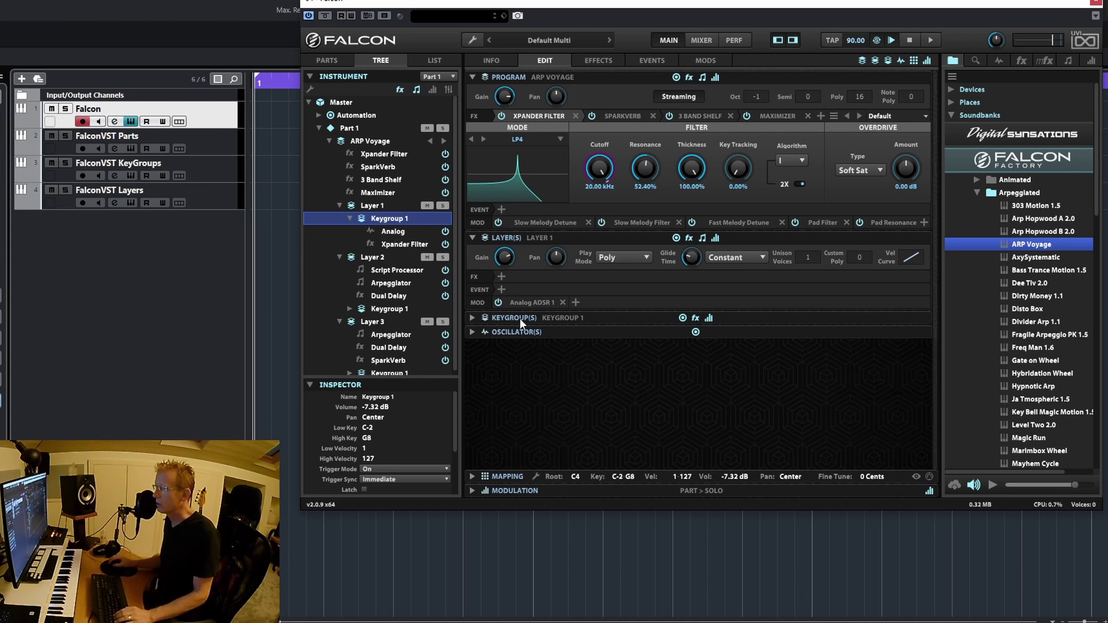
pyautogui.click(472, 318)
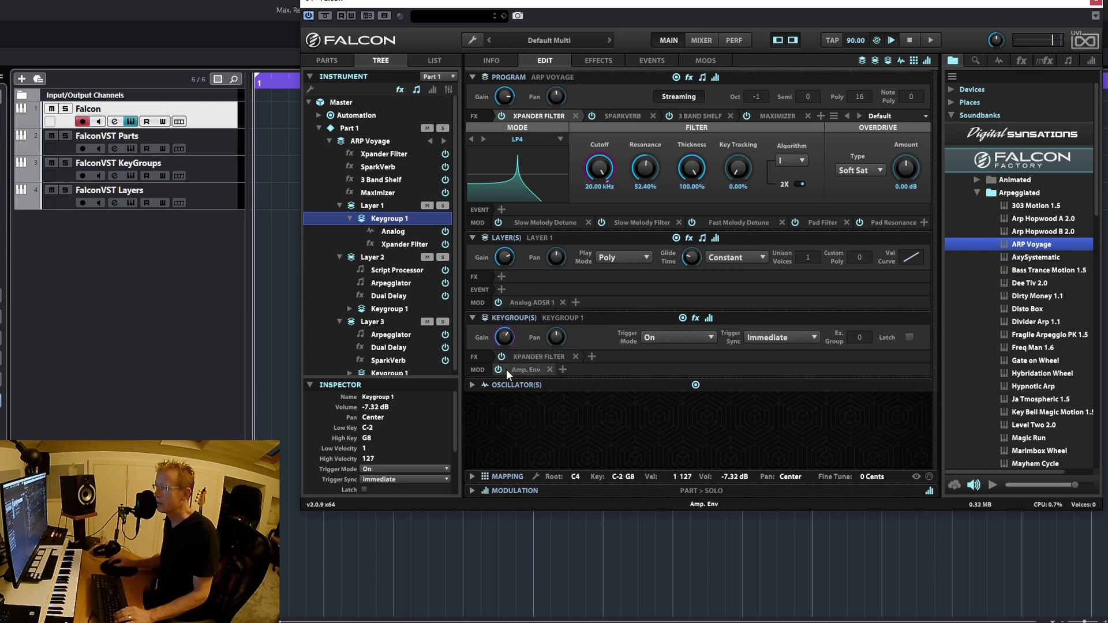
pyautogui.click(472, 384)
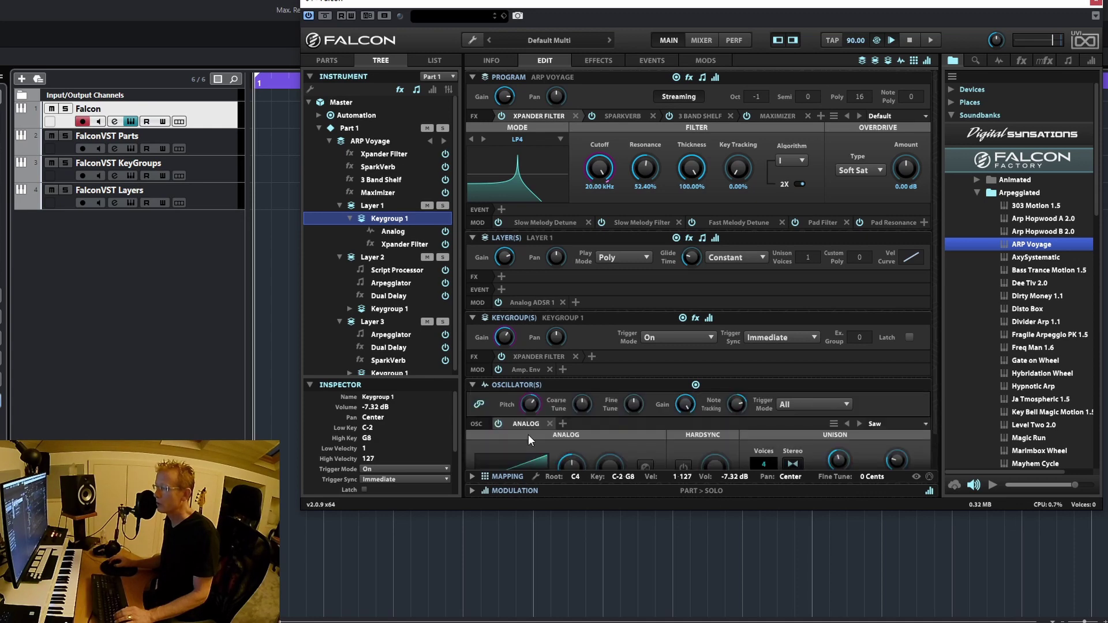
pyautogui.scroll(-1, 526, 430)
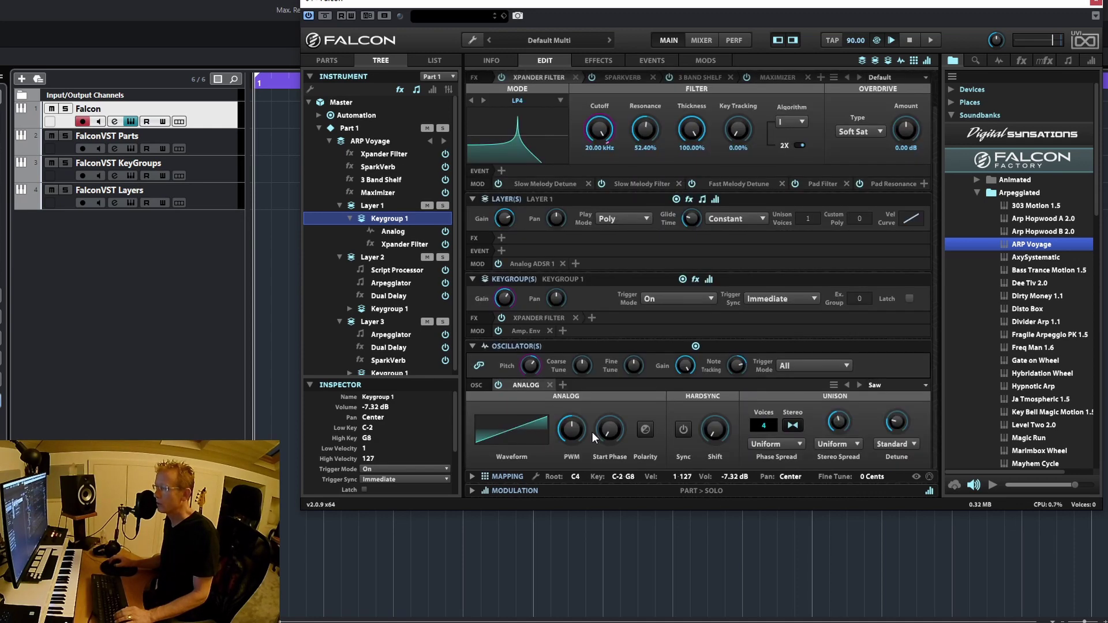
# - Select Layer 2 in the tree to examine its settings and expand the Mapping section to show its keygroup's key range
pyautogui.moveTo(600, 434)
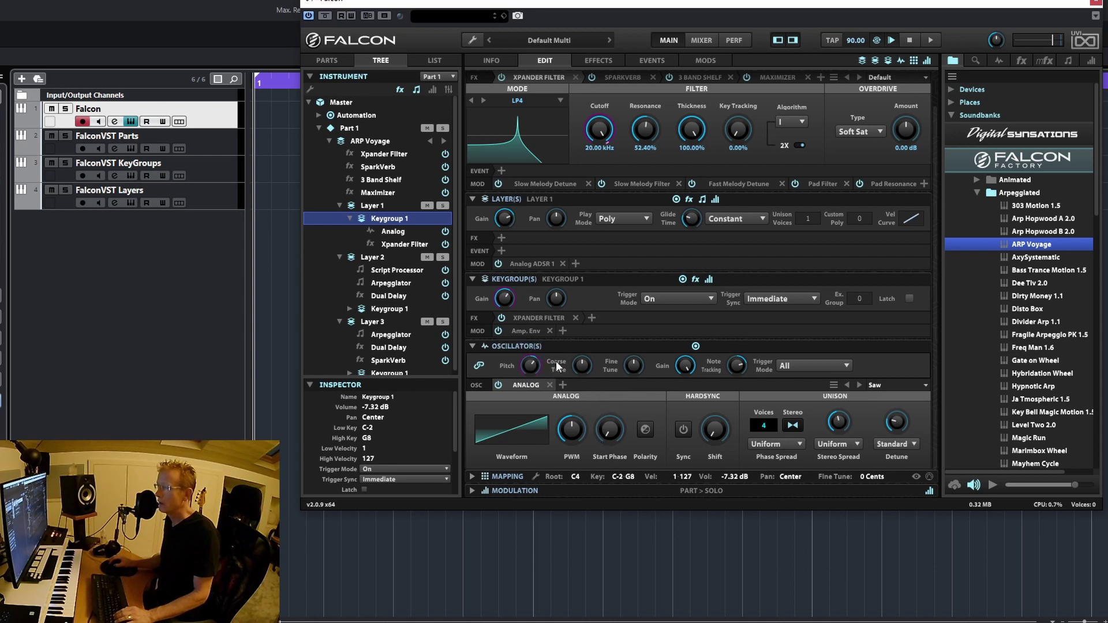
pyautogui.click(372, 258)
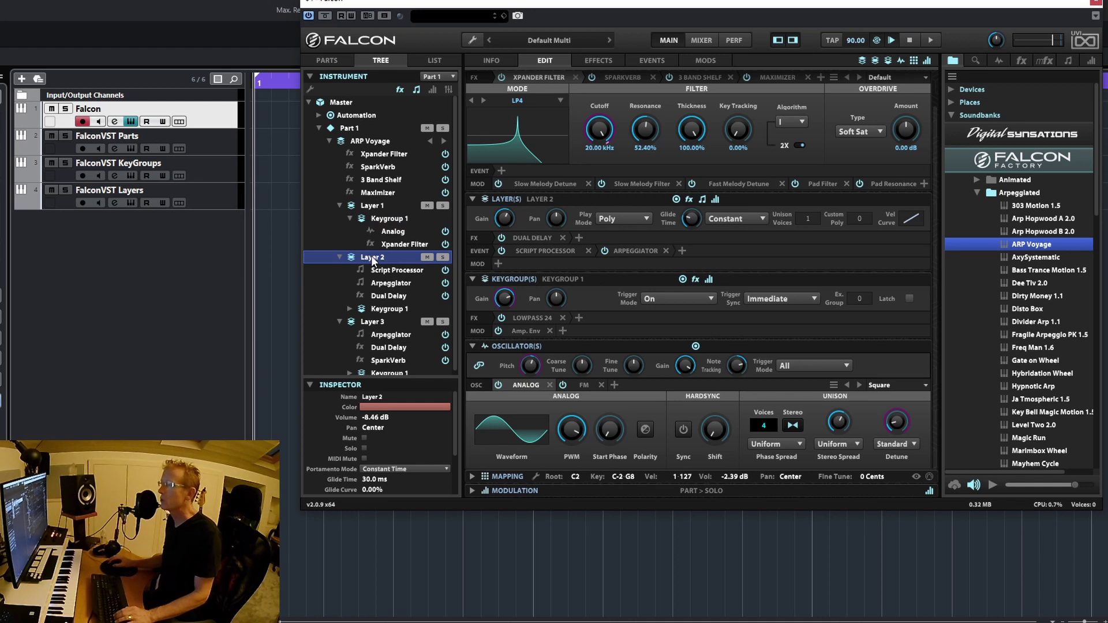
pyautogui.moveTo(505, 222)
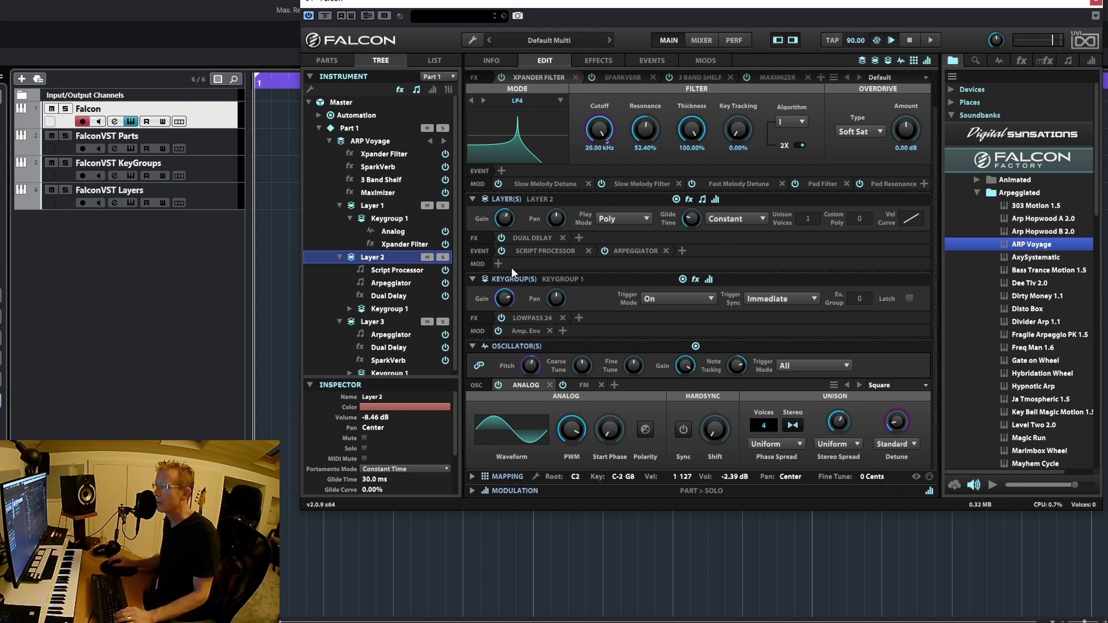
pyautogui.click(473, 477)
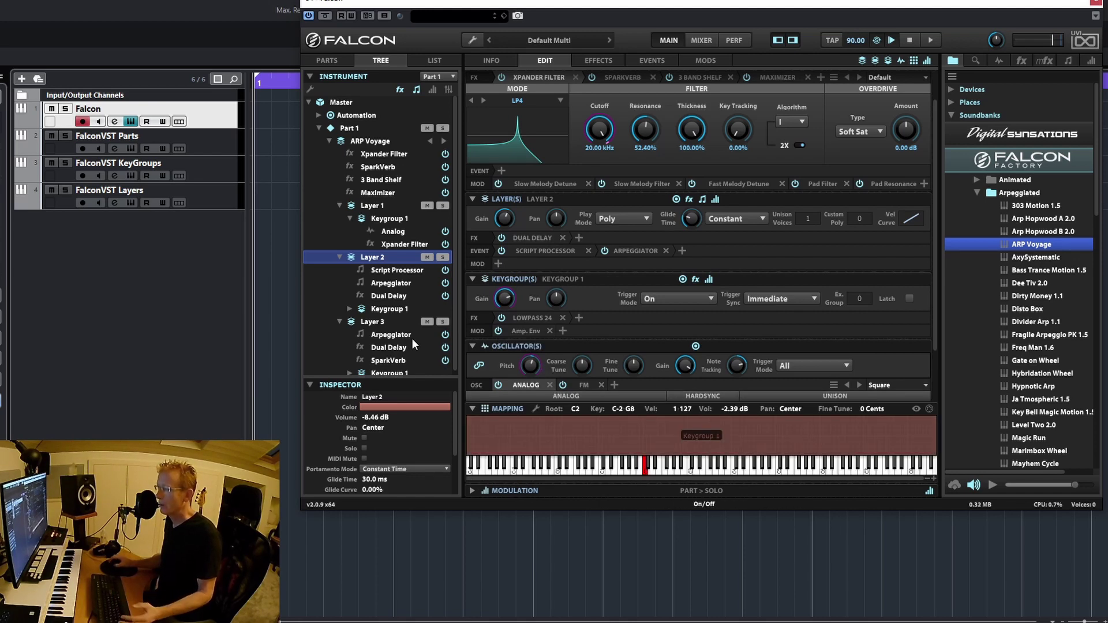
# - Select Layer 3 in the tree and expand its Keygroup 1 to view the oscillator and filter inside
pyautogui.scroll(-1, 350, 311)
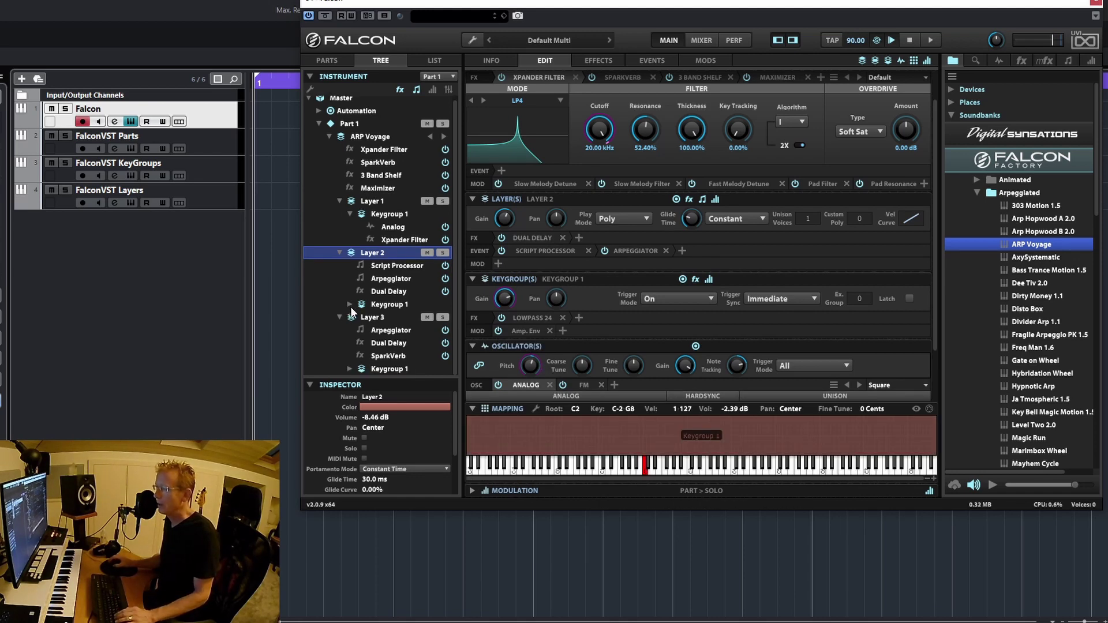
pyautogui.click(370, 316)
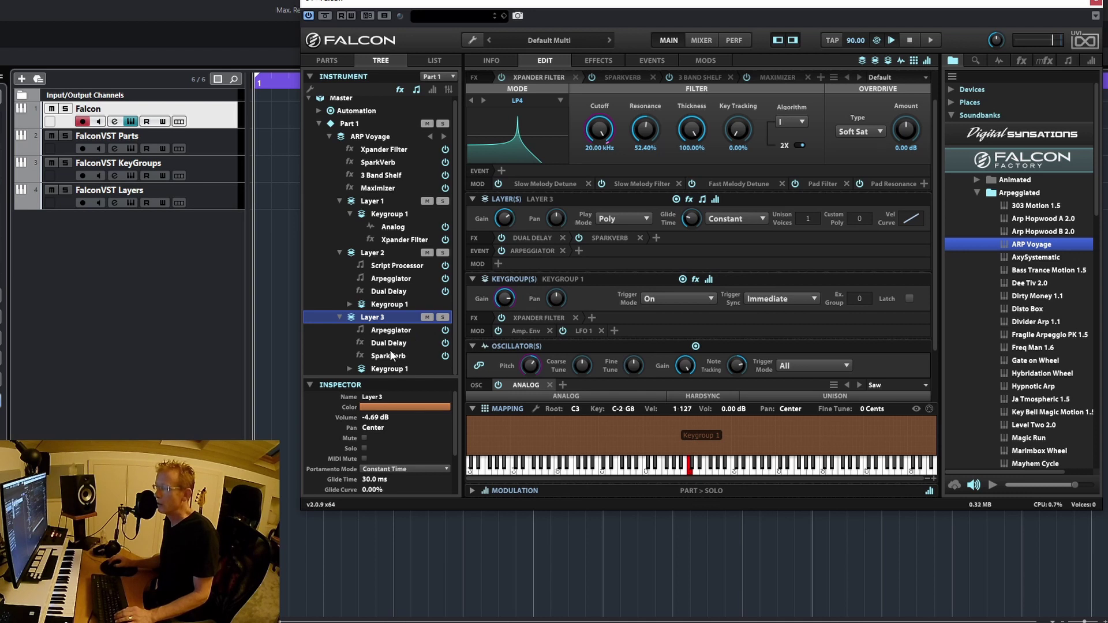
pyautogui.click(349, 368)
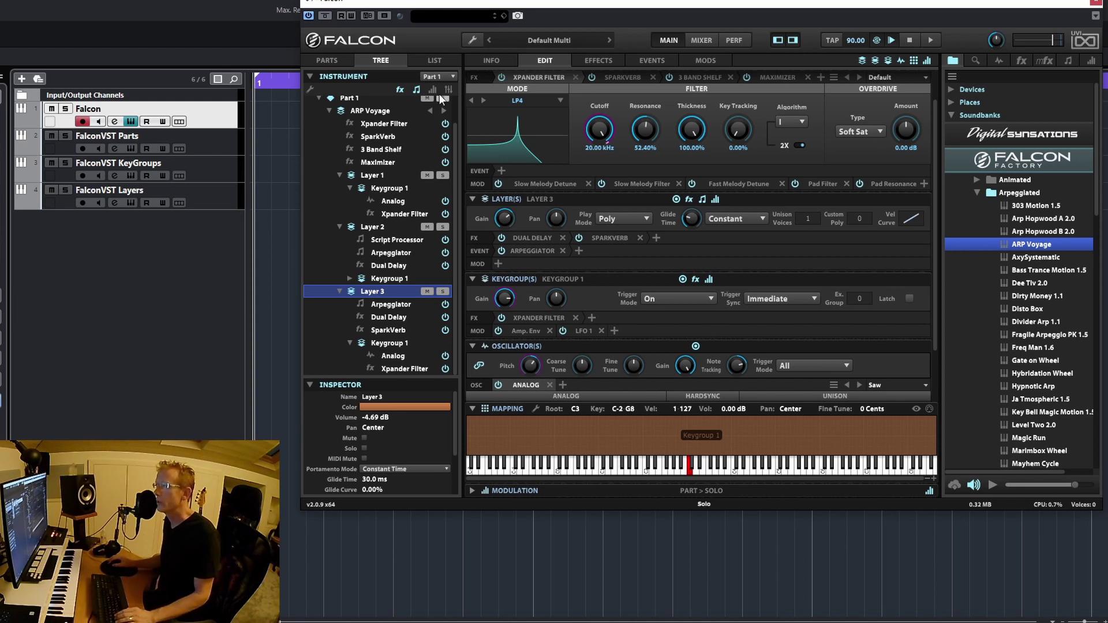
# - Check the available parts in the part selector, compare the parts and tree views, and bring up the instrument list view
pyautogui.click(448, 77)
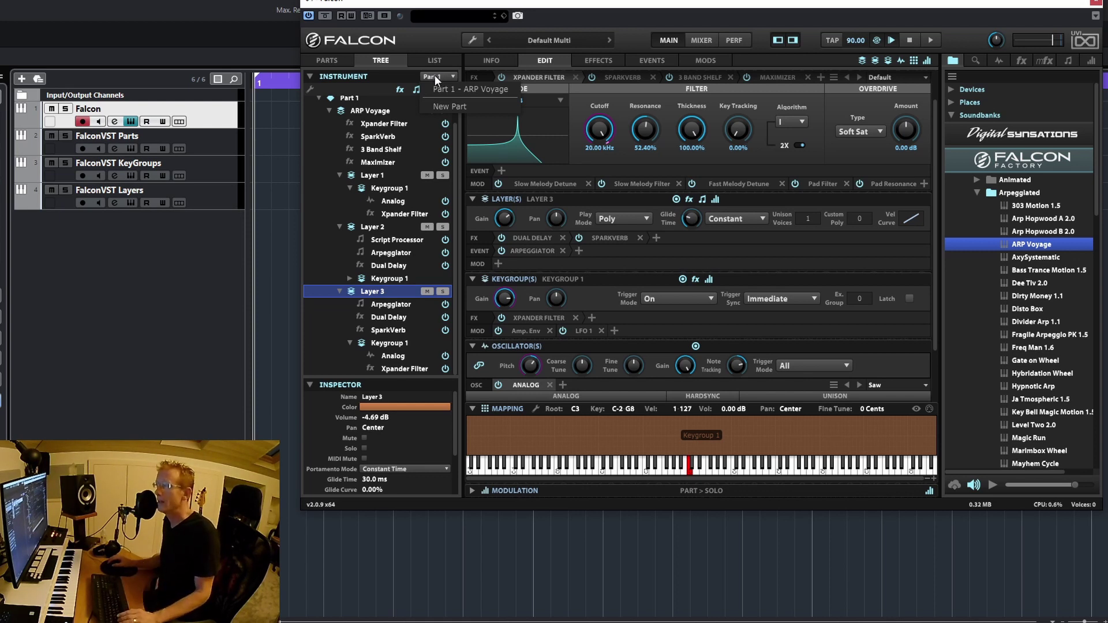
pyautogui.click(434, 75)
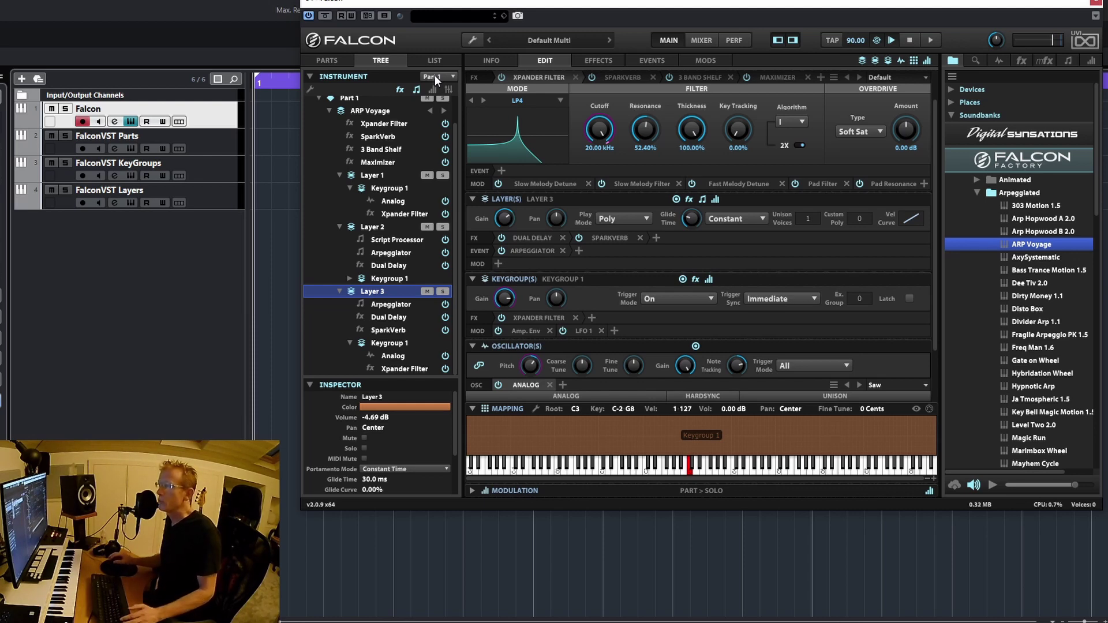
pyautogui.click(334, 58)
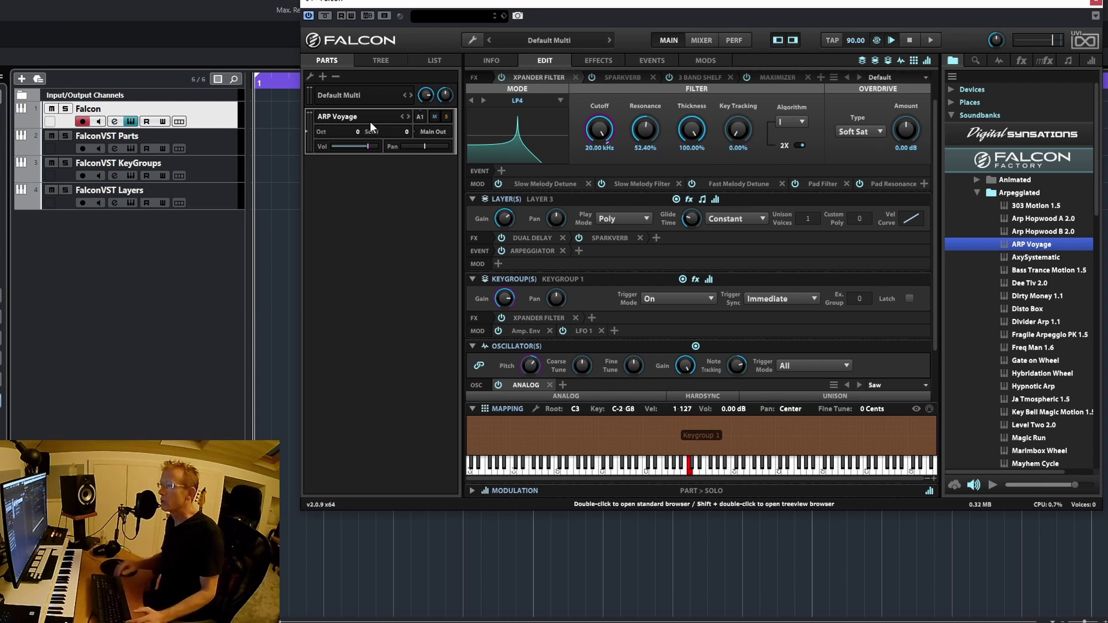
pyautogui.click(380, 61)
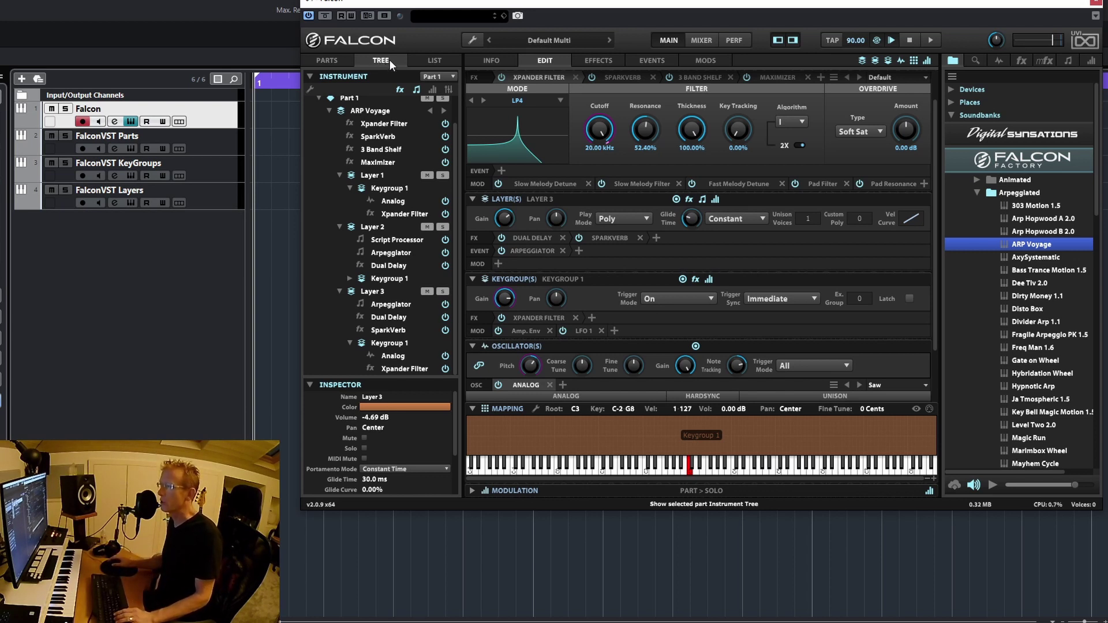
pyautogui.click(431, 63)
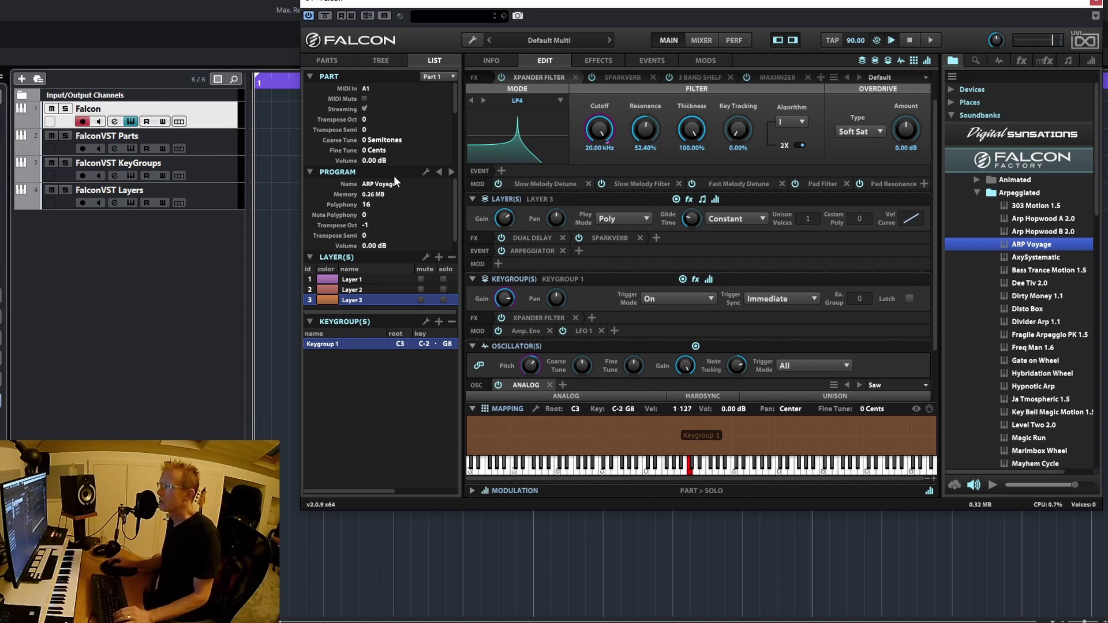
# - Raise Part 1's volume to 3.17 dB in the list view and compare it with the ARP Voyage volume slider in the parts view
pyautogui.click(364, 108)
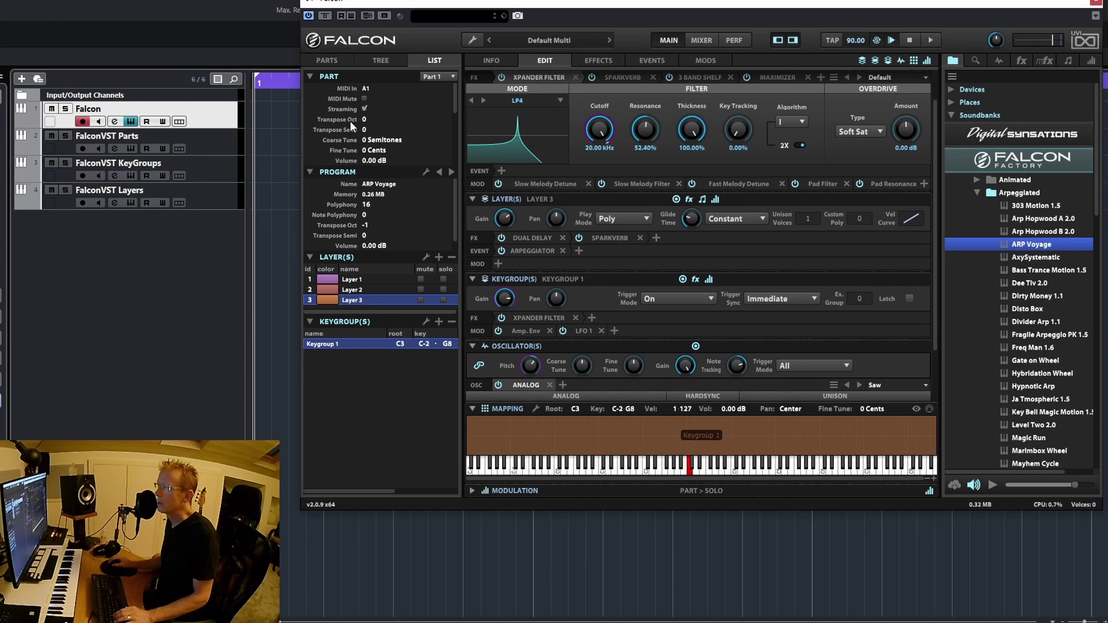
pyautogui.moveTo(361, 119)
pyautogui.mouseDown()
pyautogui.moveTo(365, 107)
pyautogui.moveTo(365, 171)
pyautogui.moveTo(360, 108)
pyautogui.mouseUp()
pyautogui.moveTo(367, 165)
pyautogui.mouseDown()
pyautogui.moveTo(364, 120)
pyautogui.moveTo(367, 176)
pyautogui.mouseUp()
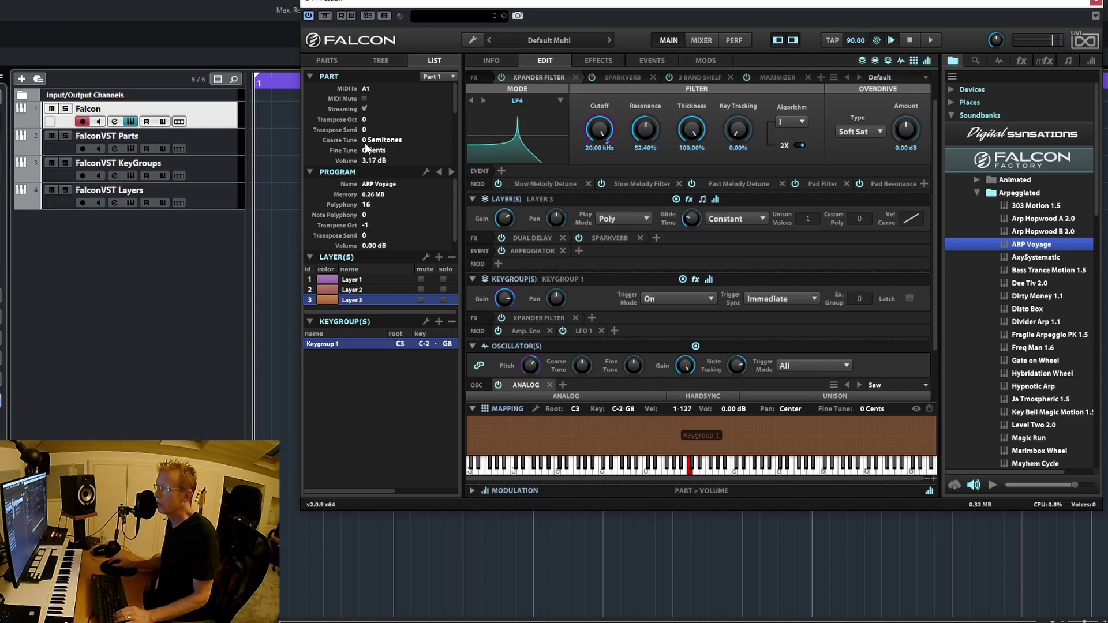
pyautogui.click(332, 59)
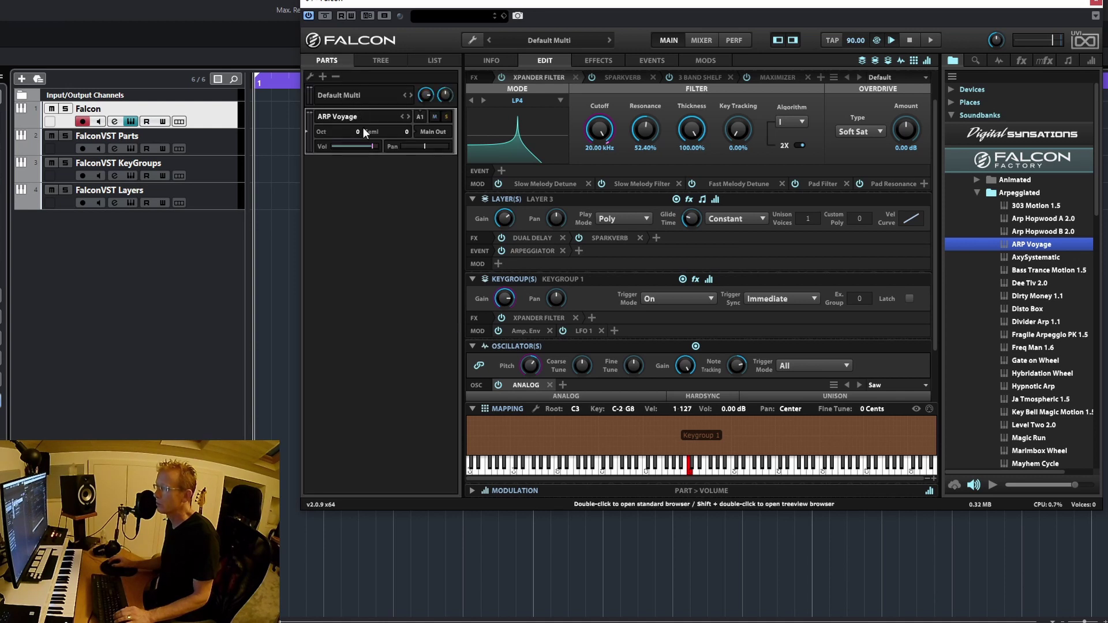
pyautogui.moveTo(371, 149)
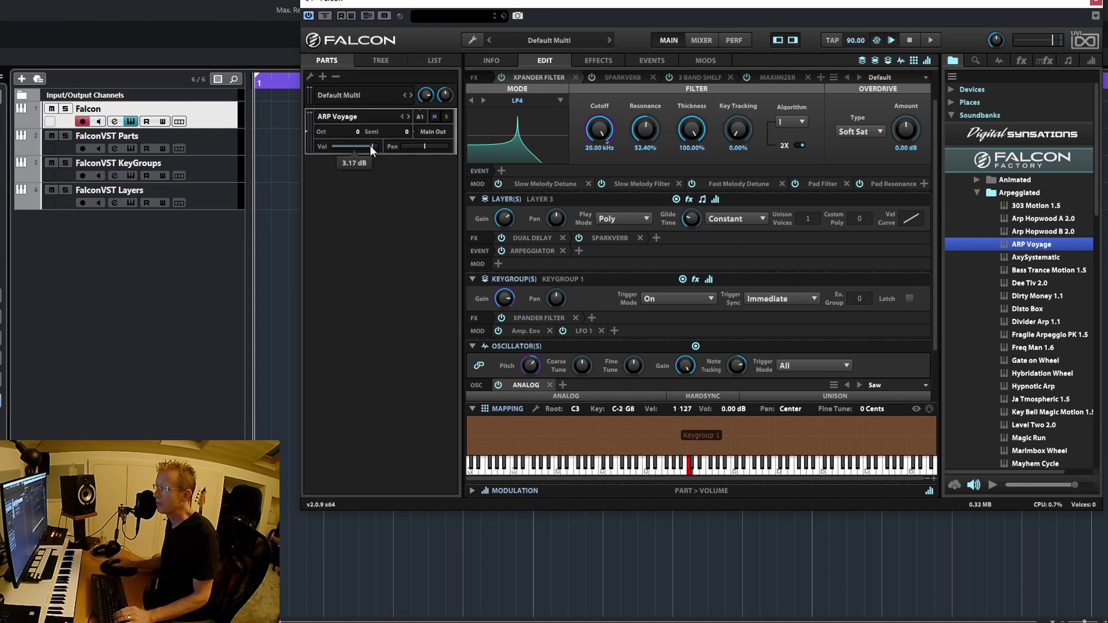
pyautogui.click(421, 62)
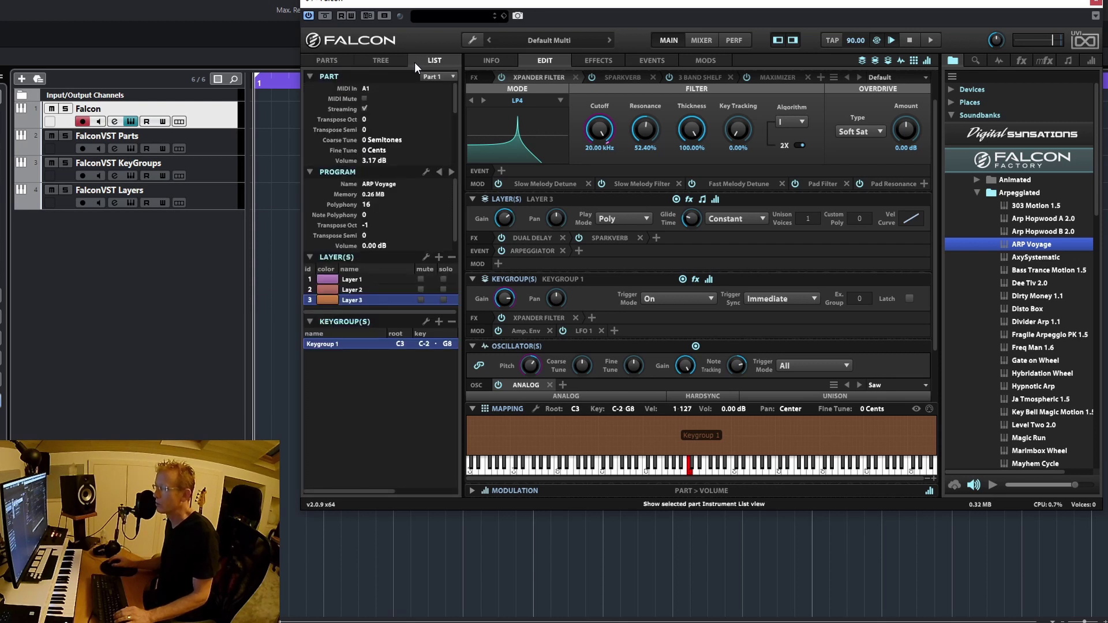
# - Reset Part 1's volume to 0 dB in the list view
pyautogui.doubleClick(370, 163)
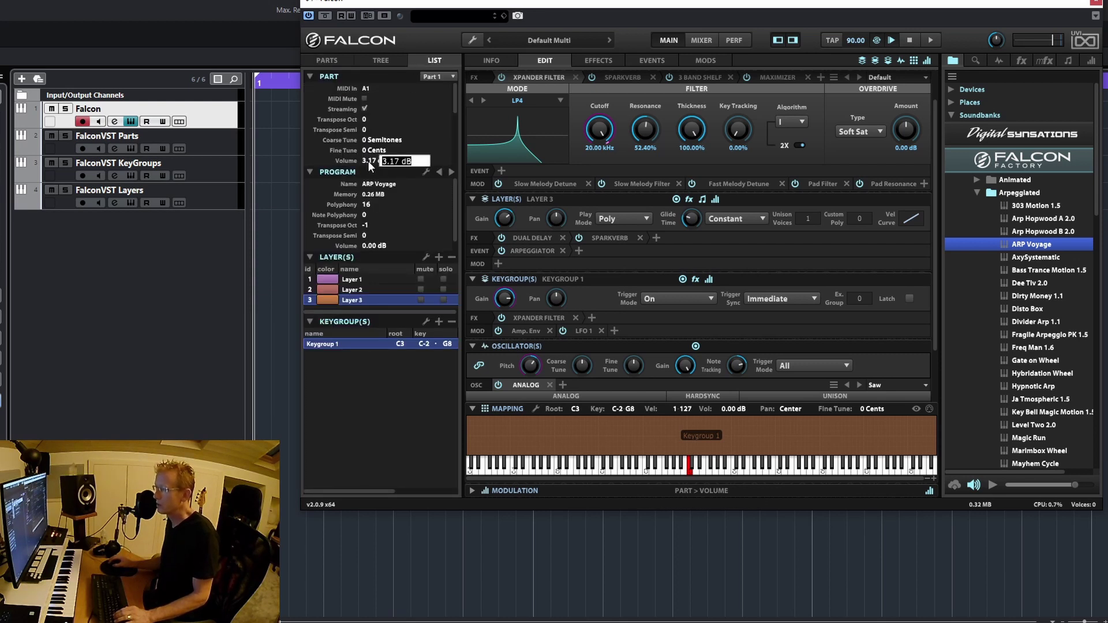
pyautogui.write('0')
pyautogui.press('Return')
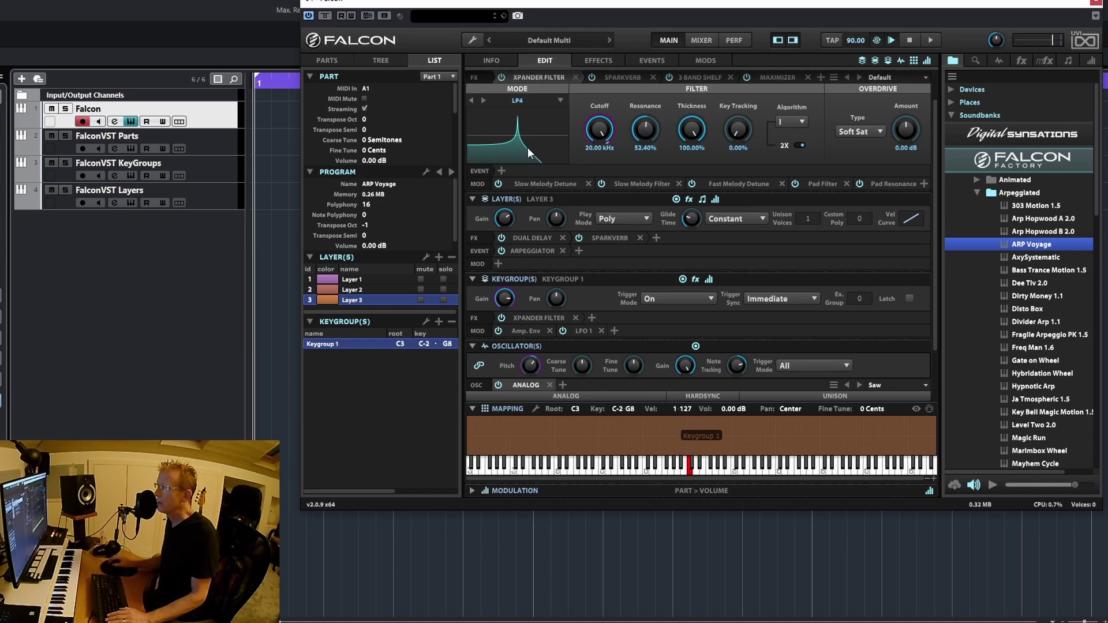
# - Select Layer 1, Layer 2 and Layer 3 repeatedly in the layer list to compare their layer settings under the ARP Voyage program
pyautogui.scroll(2, 530, 112)
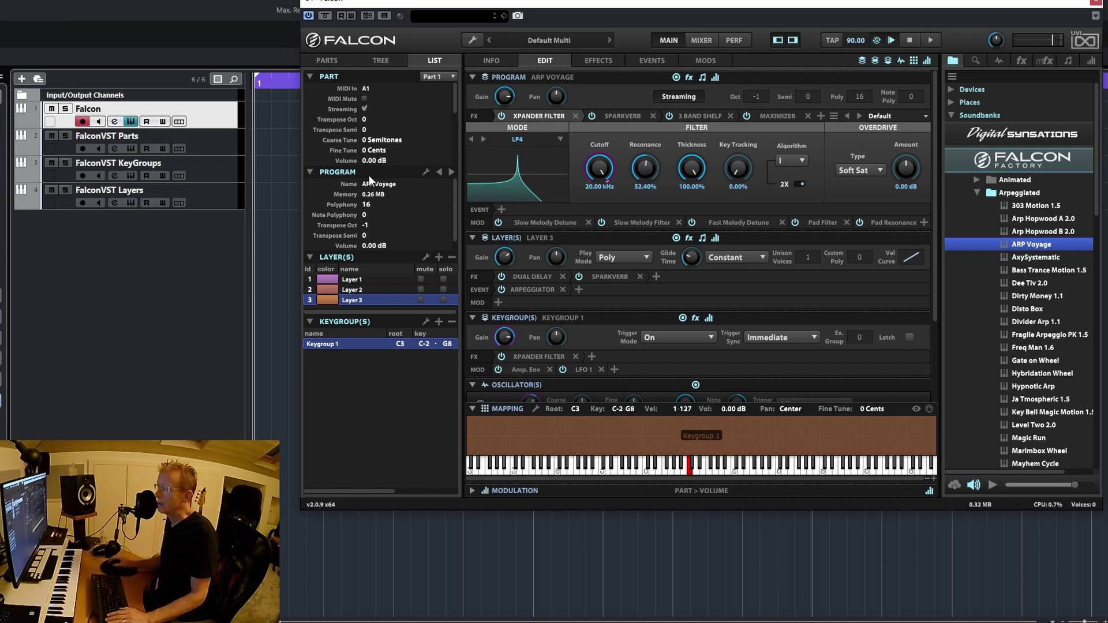
pyautogui.click(357, 279)
pyautogui.click(366, 290)
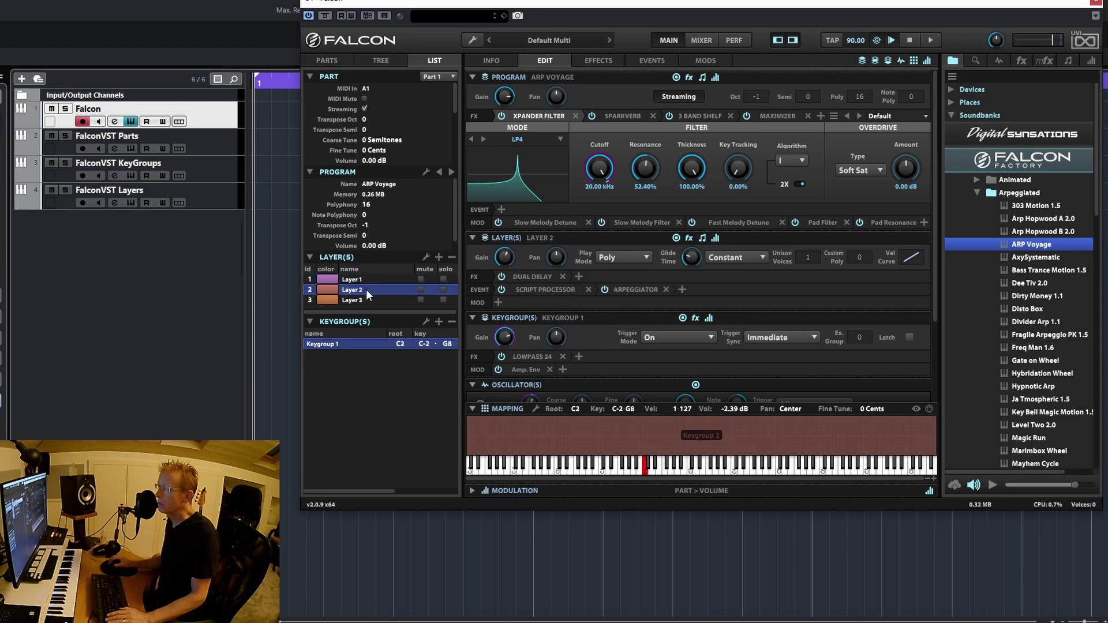
pyautogui.click(365, 298)
pyautogui.click(366, 279)
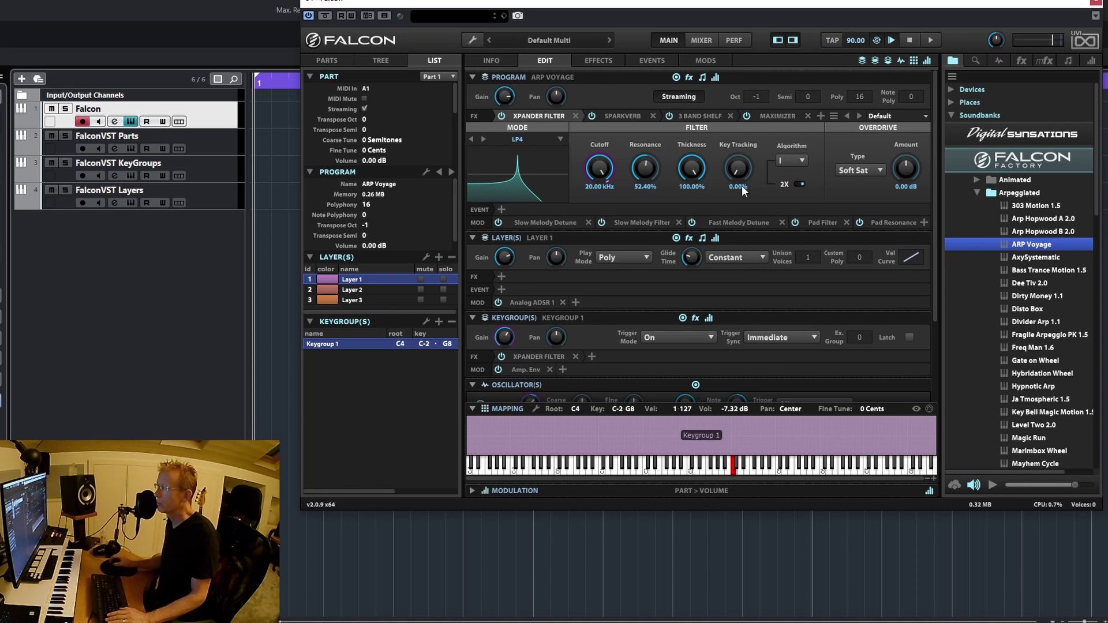
pyautogui.click(356, 291)
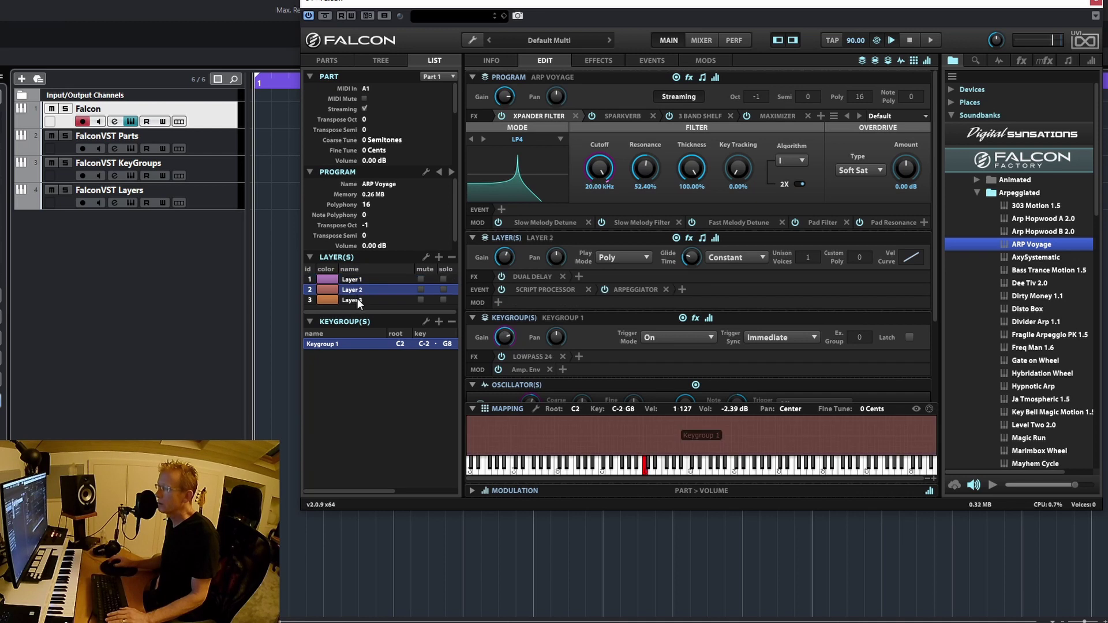
pyautogui.click(356, 300)
pyautogui.click(357, 281)
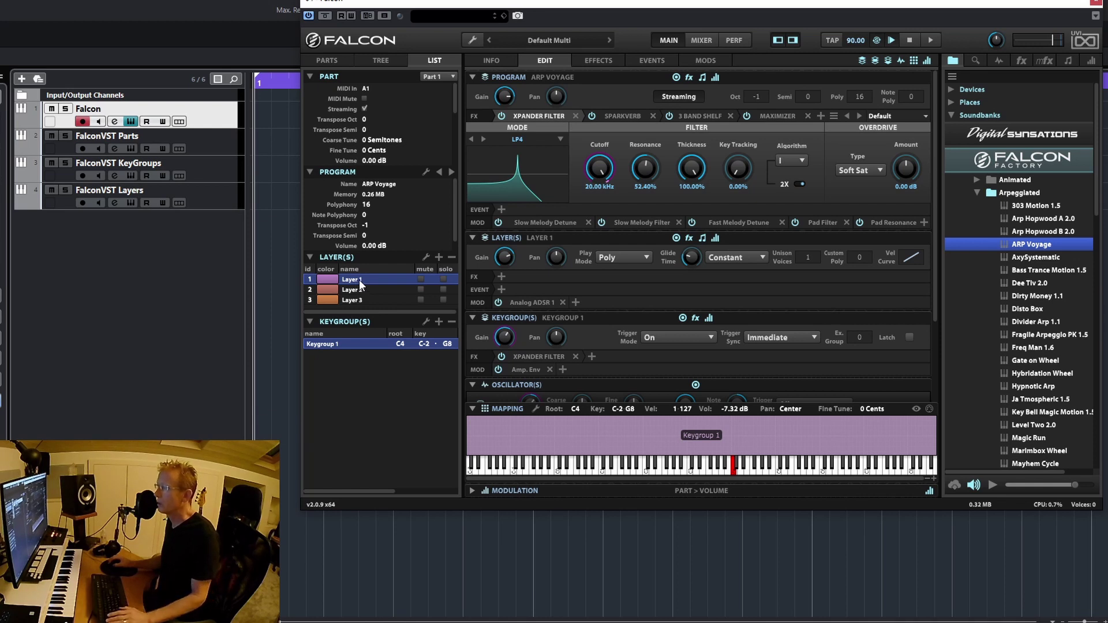
pyautogui.click(364, 290)
pyautogui.click(362, 300)
pyautogui.click(358, 280)
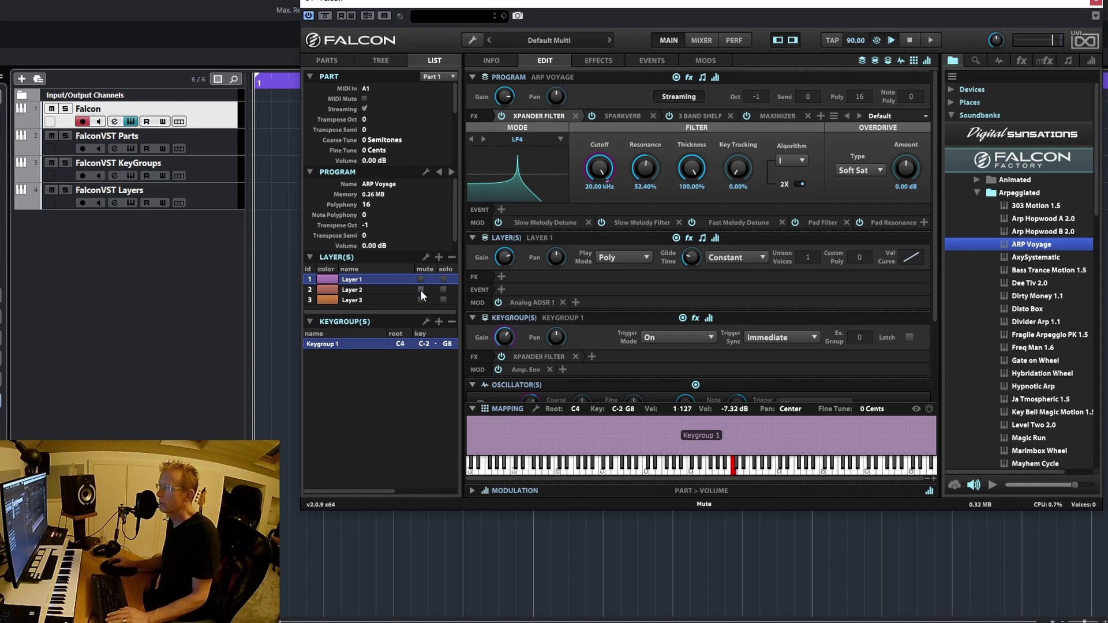
# - Try out the solo and mute switches of the three layers in the layer list while auditioning the sound, and clear them again
pyautogui.click(441, 279)
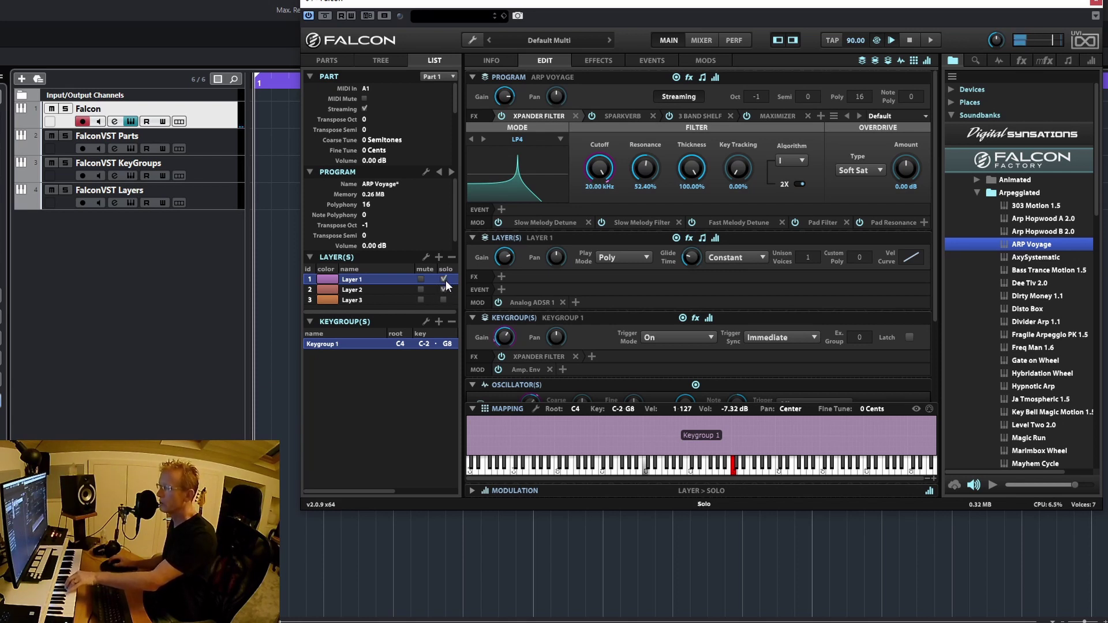
pyautogui.click(444, 299)
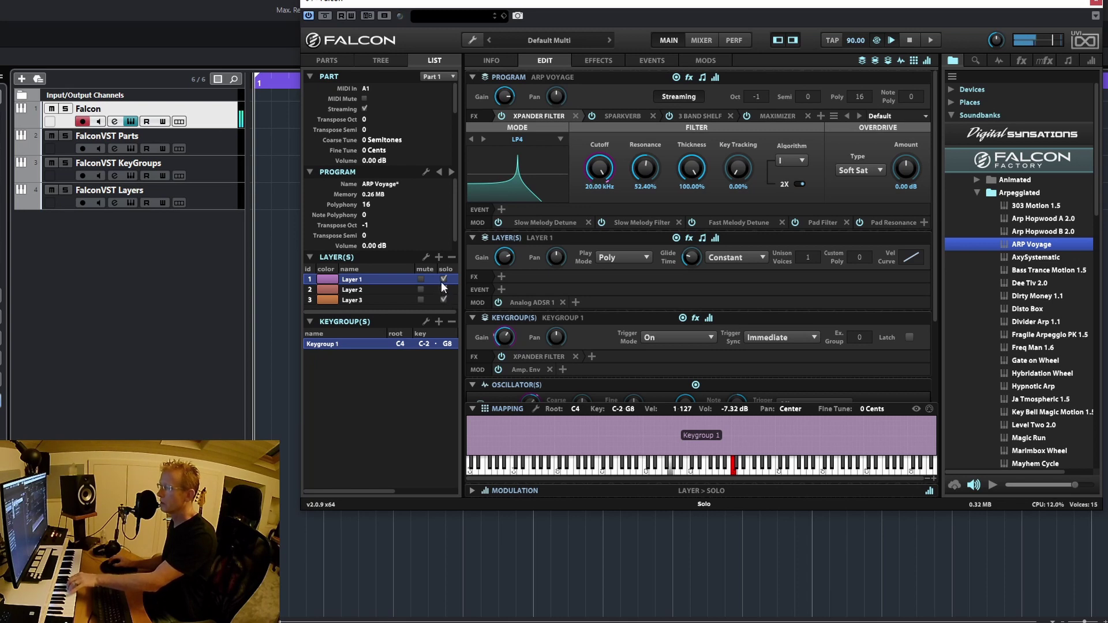
pyautogui.click(442, 279)
pyautogui.click(443, 289)
pyautogui.click(424, 290)
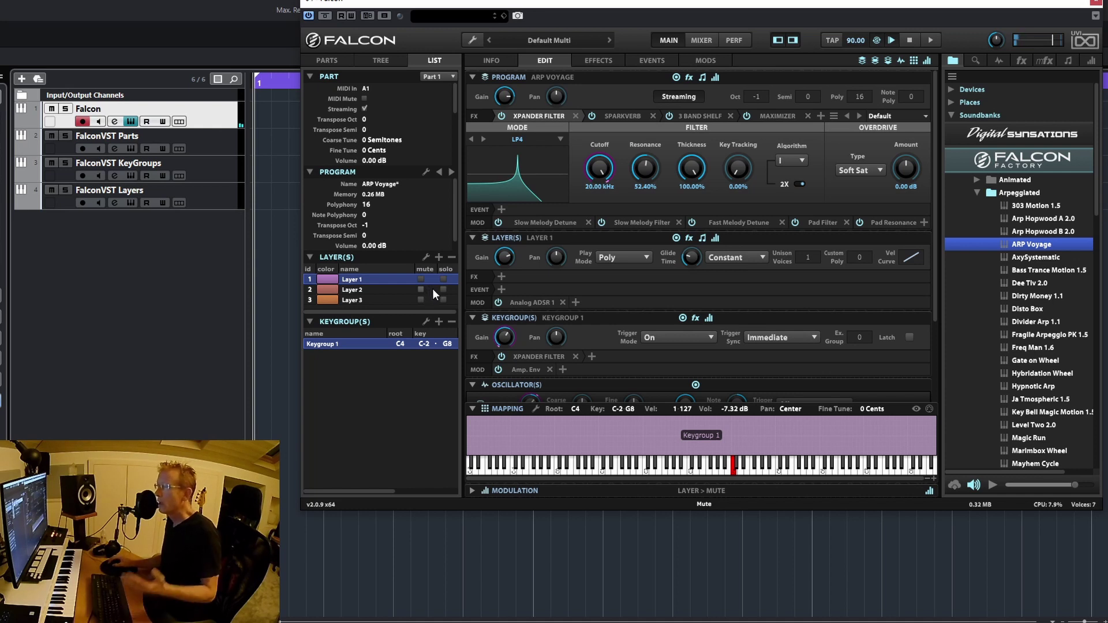
# - Compare the keygroup entries, root keys and mappings of Layer 1, Layer 2 and Layer 3 in the list view, finishing on Layer 2
pyautogui.click(359, 290)
pyautogui.click(352, 279)
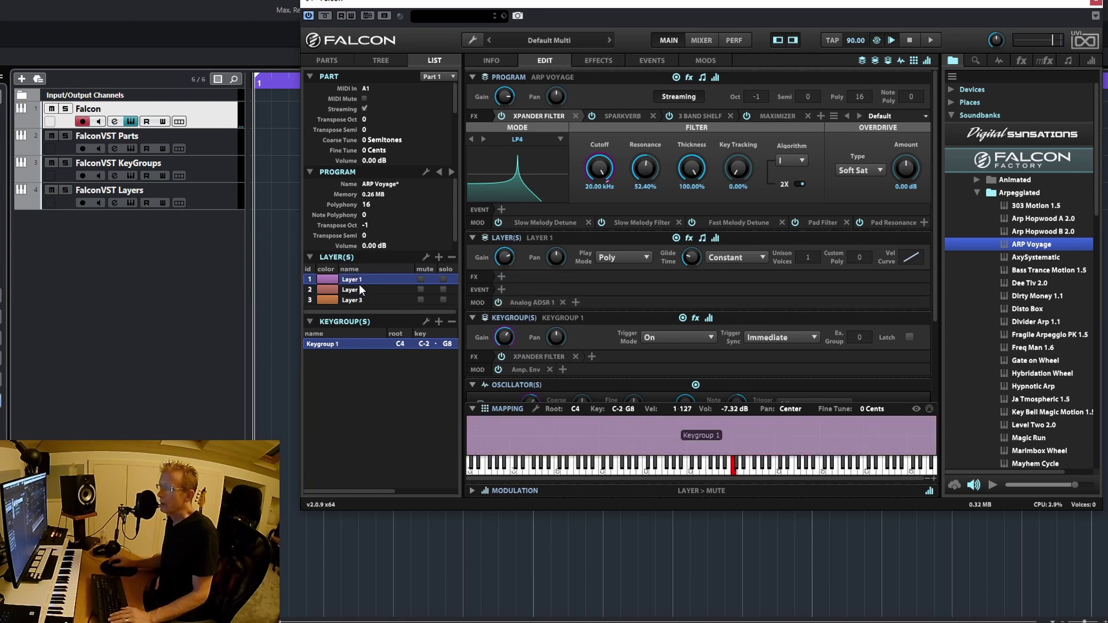
pyautogui.click(359, 290)
pyautogui.click(361, 299)
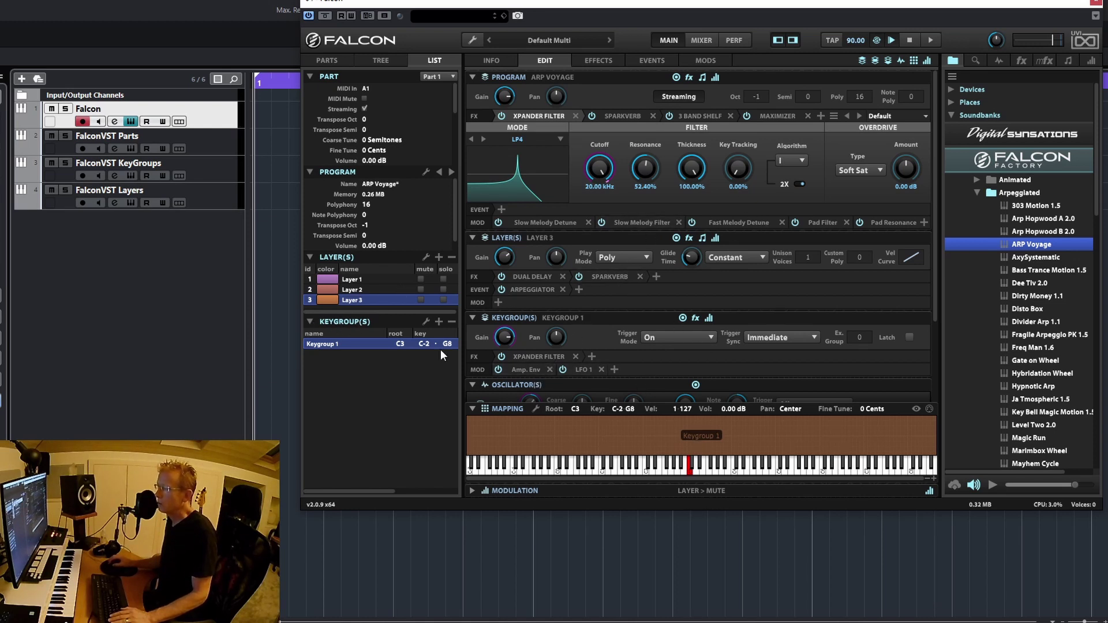
pyautogui.click(352, 280)
pyautogui.click(337, 345)
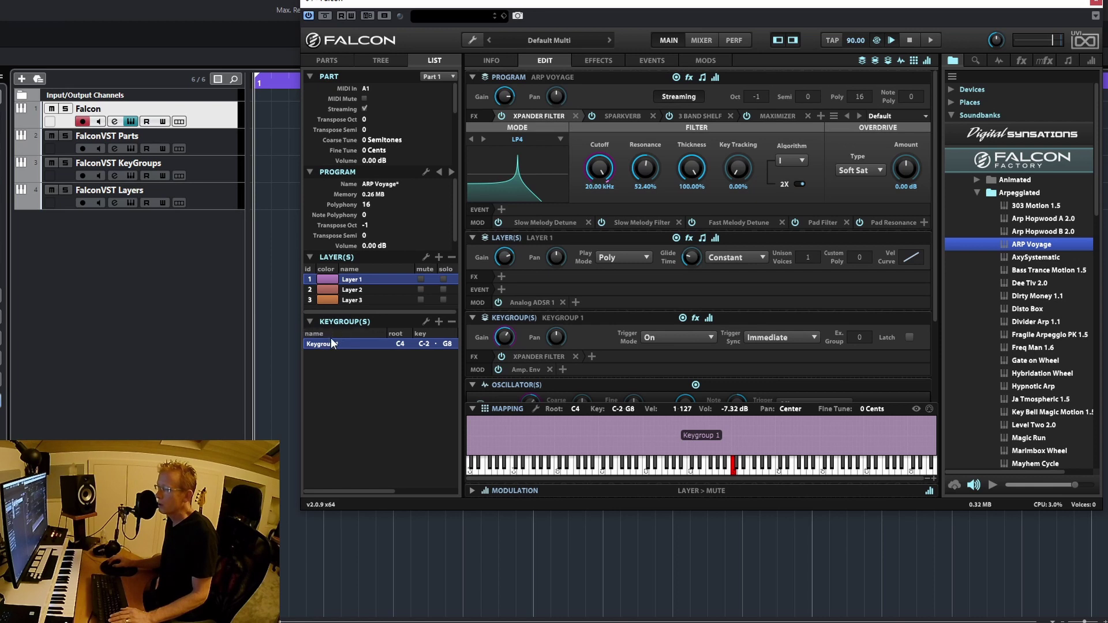
pyautogui.click(349, 300)
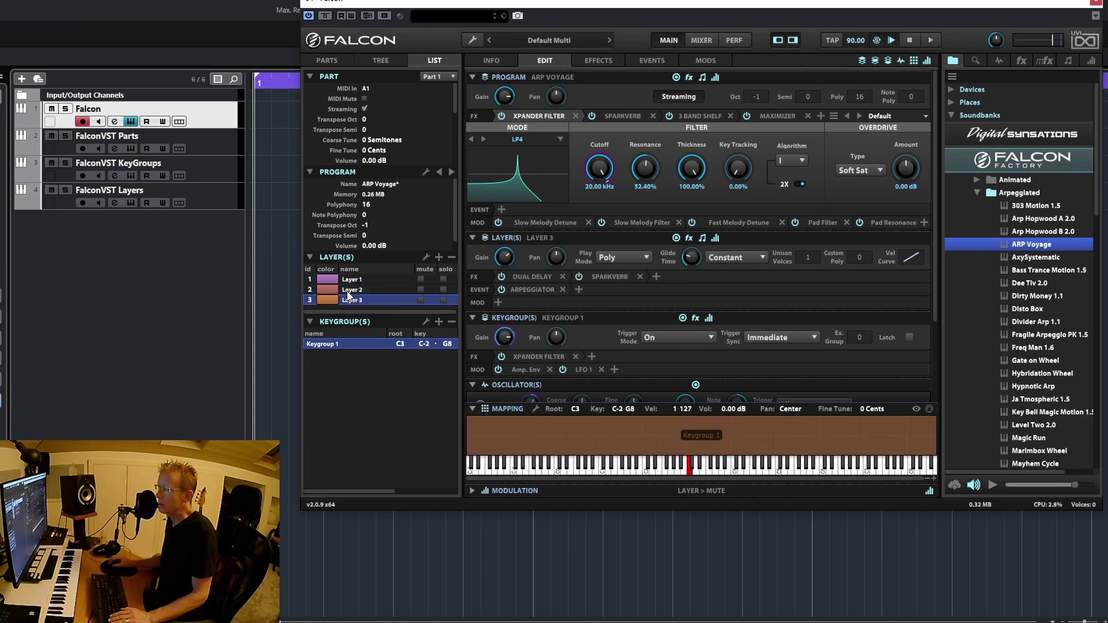
pyautogui.click(347, 280)
pyautogui.click(349, 290)
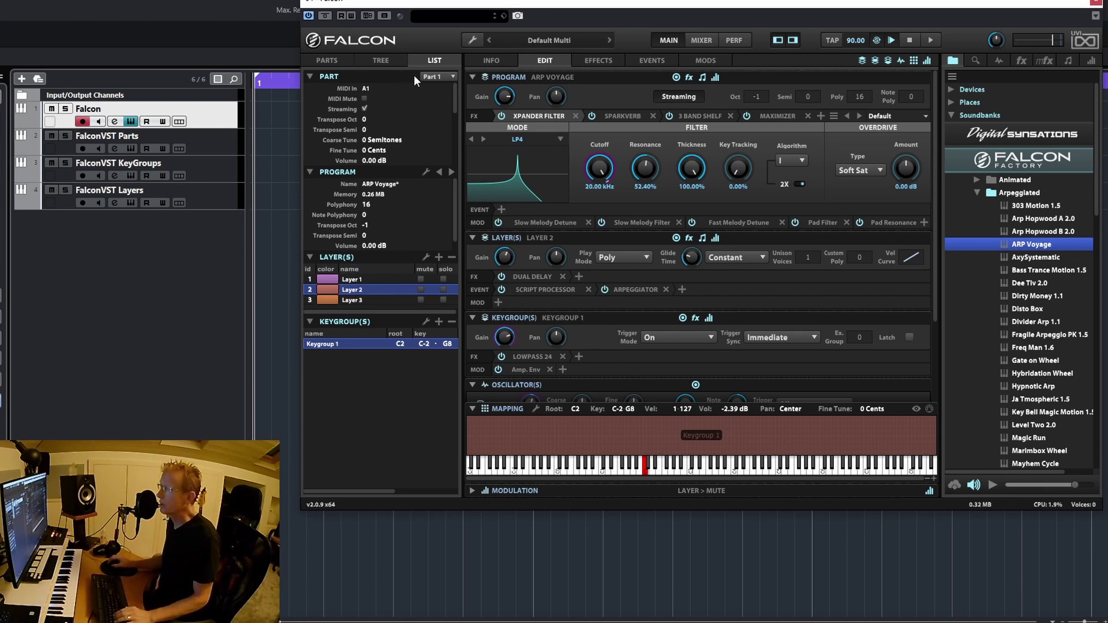
# - Show the program's Slow Melody Detune modulator settings and examine the remaining Program properties in the list view
pyautogui.click(547, 223)
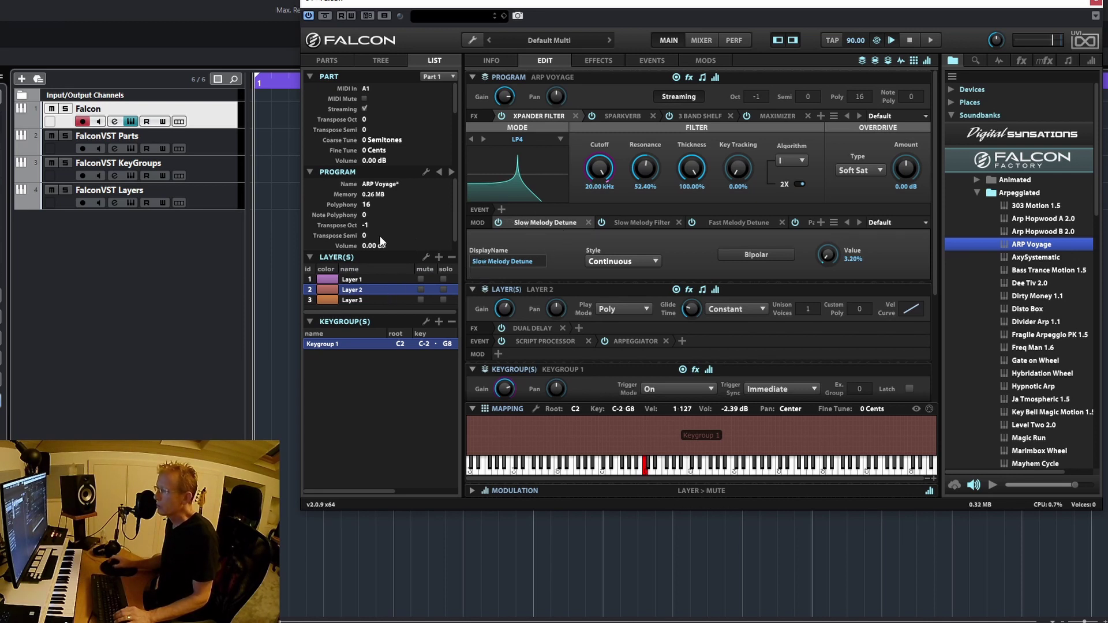
pyautogui.scroll(-1, 454, 198)
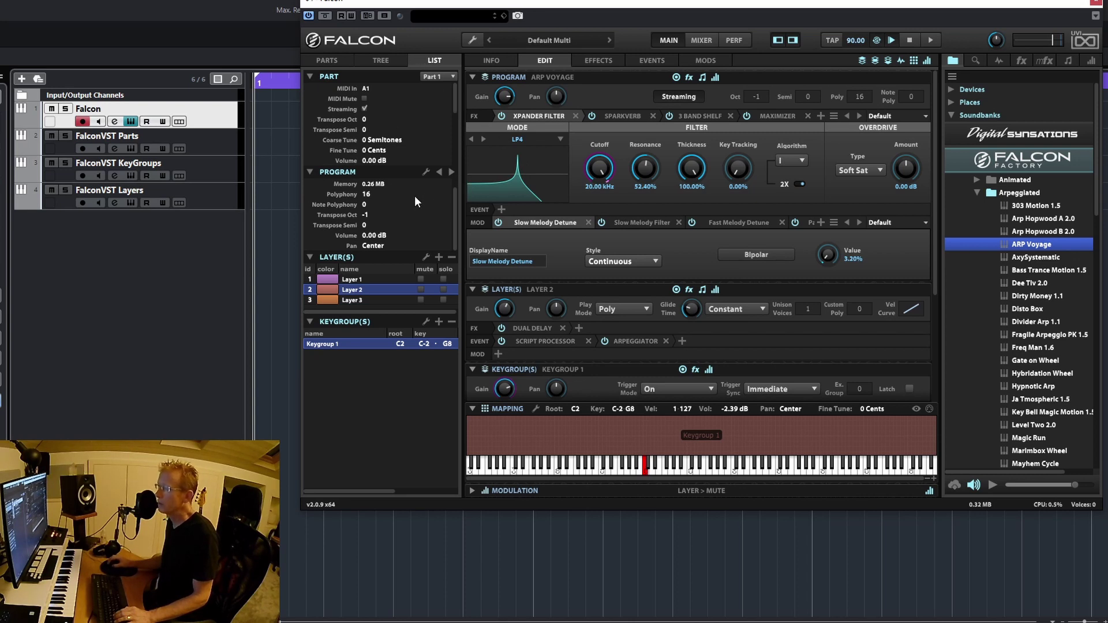
# - Step through the three layers in the list view once more, ending with Layer 1 selected
pyautogui.click(353, 280)
pyautogui.click(354, 300)
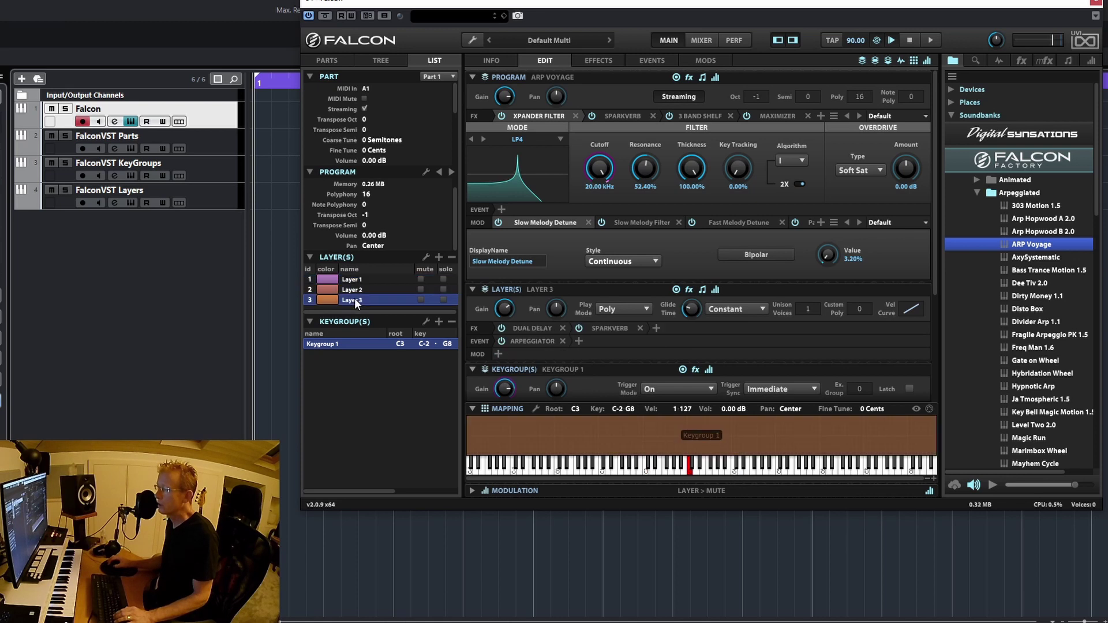
pyautogui.click(352, 289)
pyautogui.click(353, 280)
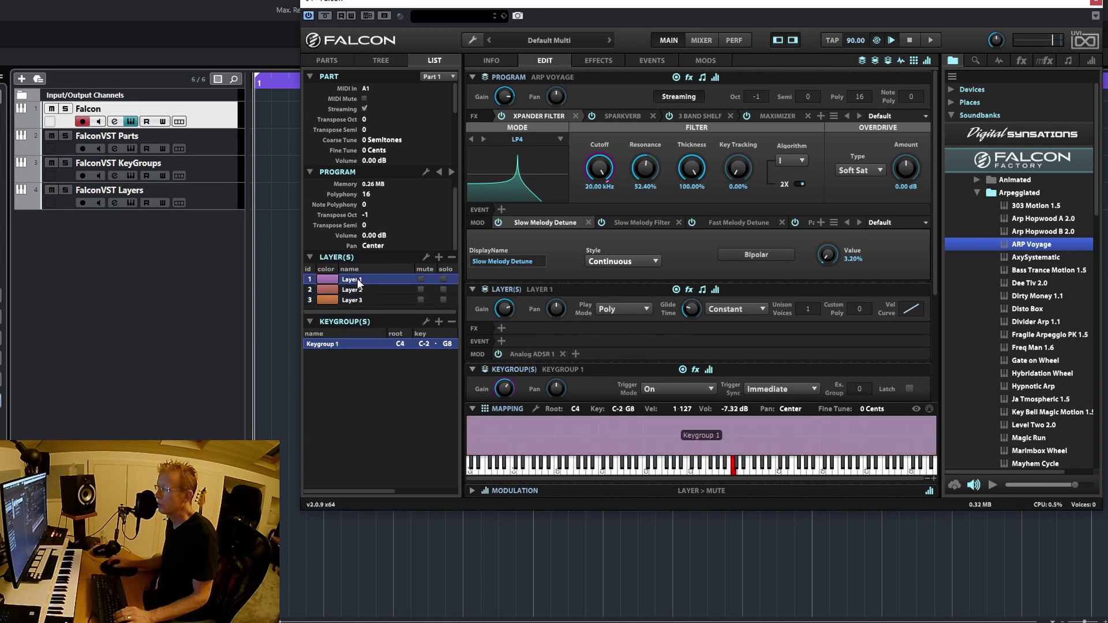
# - Check the parts view, then show the instrument tree with Part 1 and the ARP Voyage program expanded down to its effects and layers
pyautogui.click(341, 60)
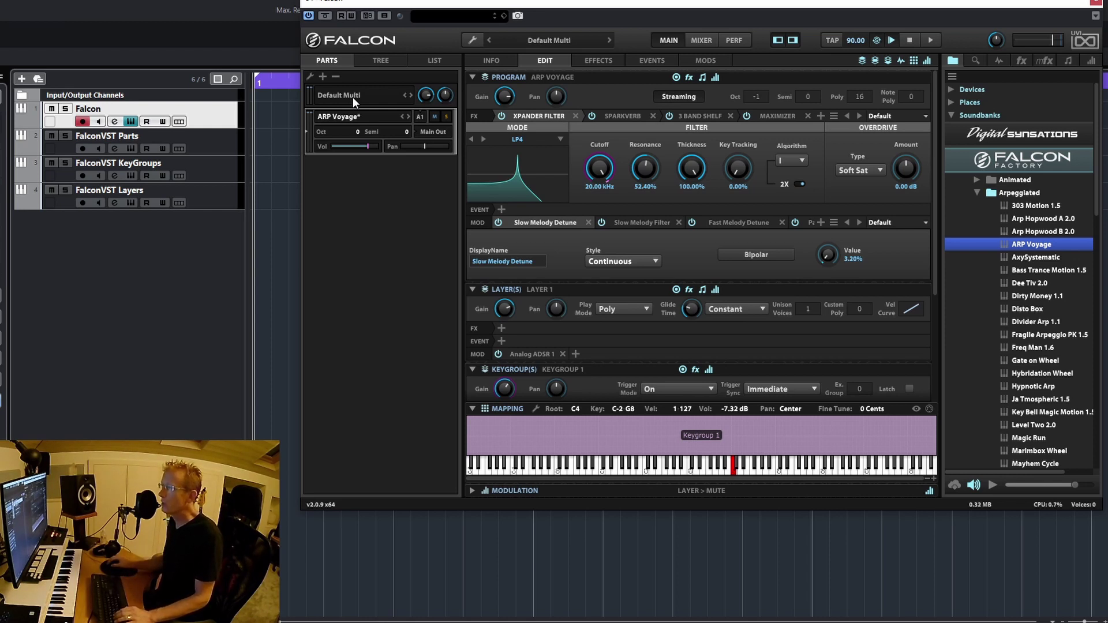
pyautogui.click(390, 60)
pyautogui.click(320, 98)
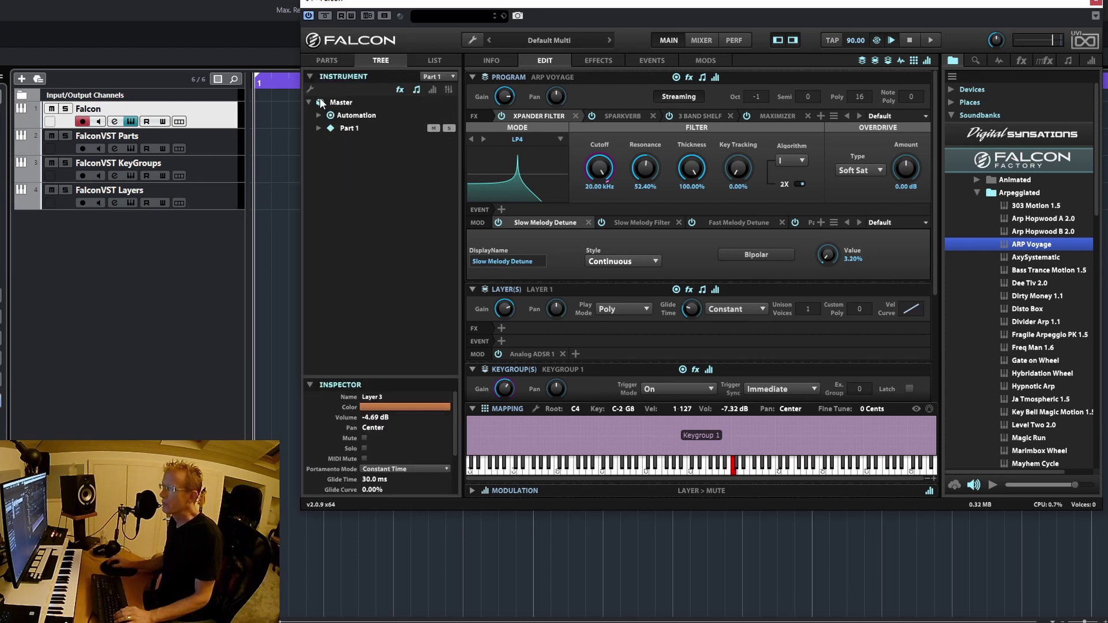
pyautogui.click(315, 128)
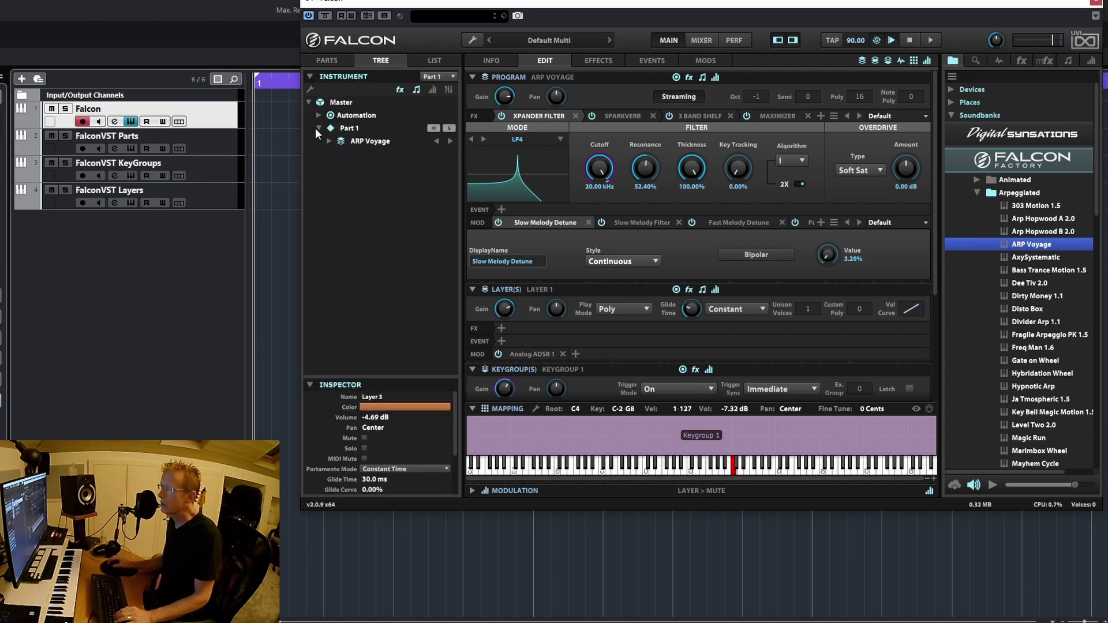
pyautogui.click(326, 139)
pyautogui.click(327, 141)
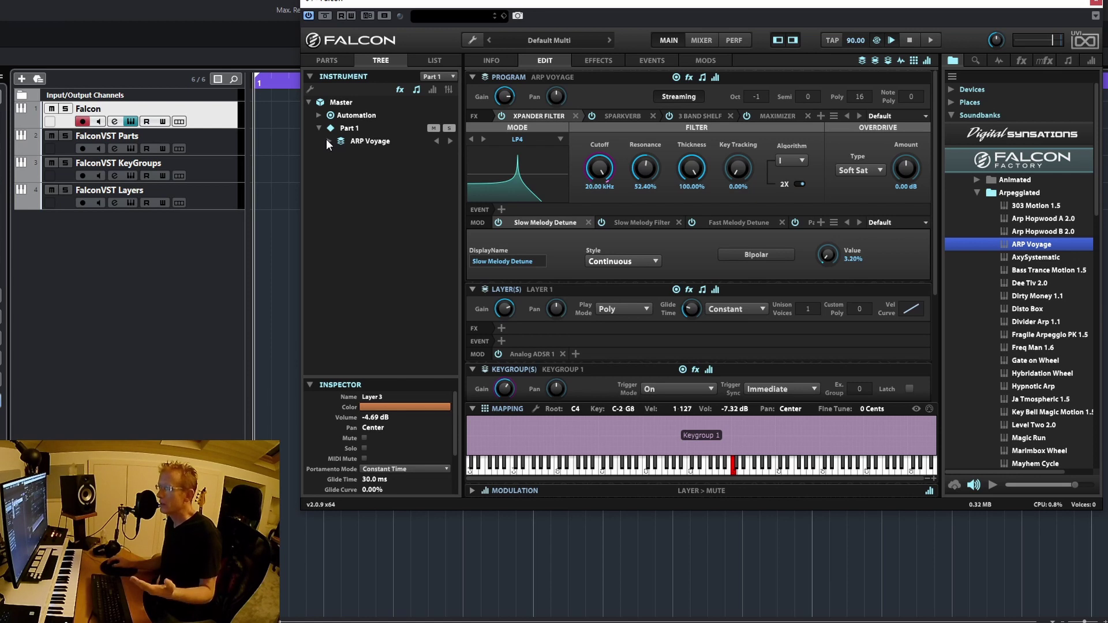
pyautogui.click(327, 141)
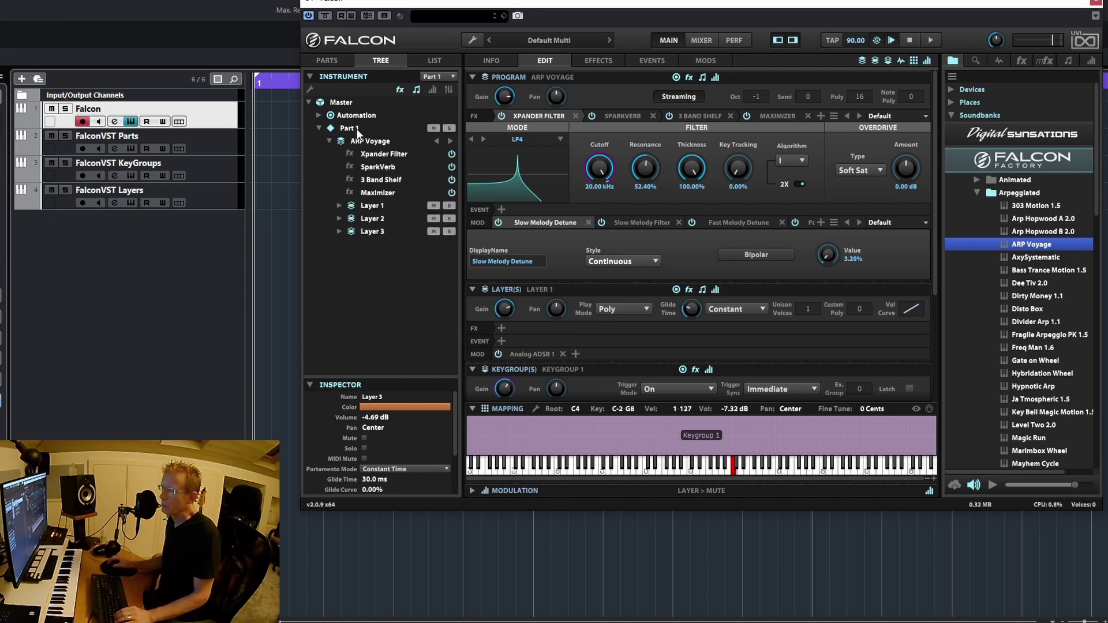
# - Select Part 1 in the tree and look through the effect categories that can be added to it, without adding any
pyautogui.click(351, 128)
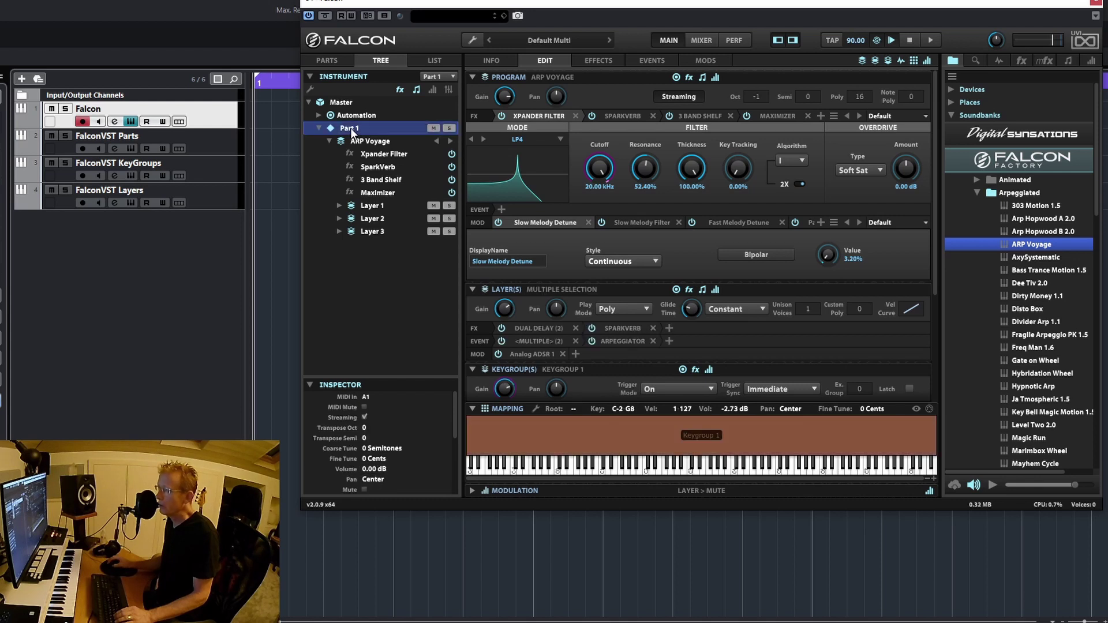
pyautogui.rightClick(350, 128)
pyautogui.moveTo(358, 135)
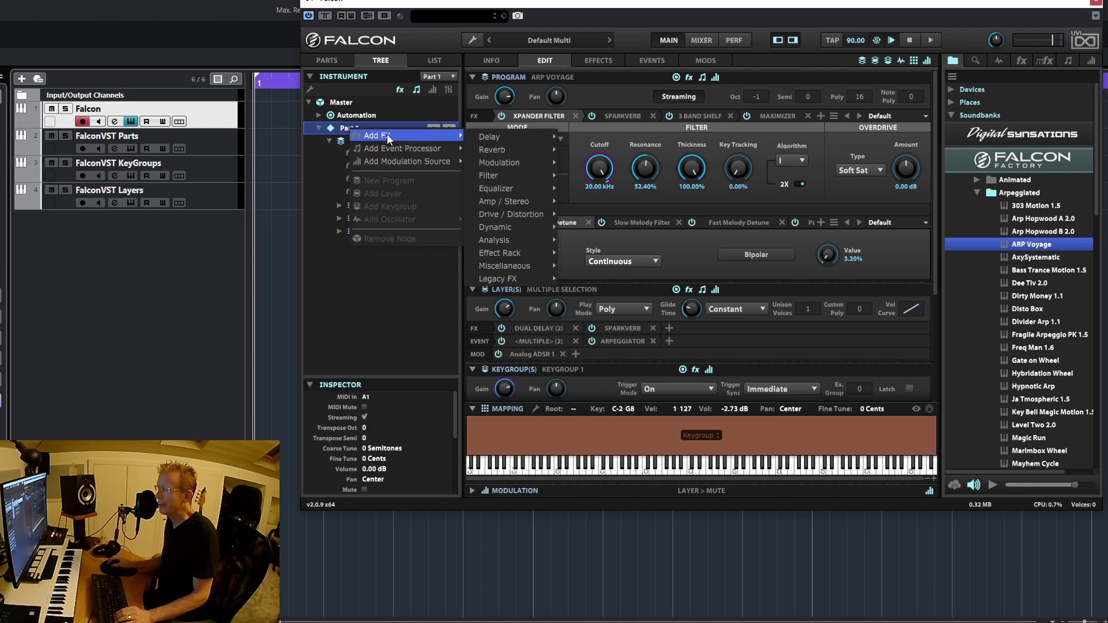
pyautogui.click(341, 264)
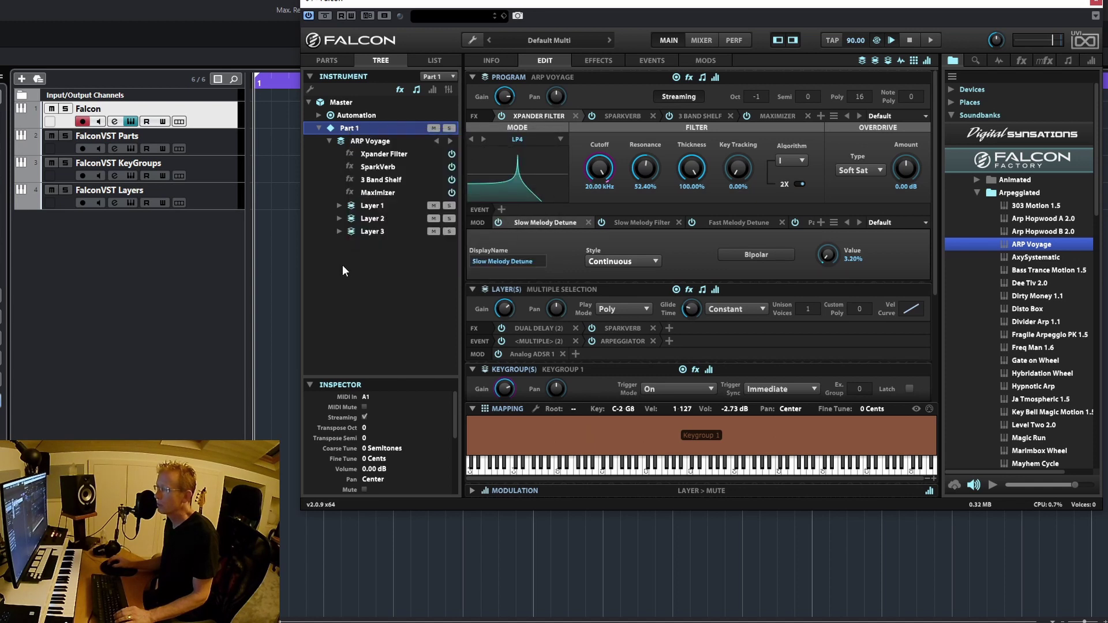
# - Add a new layer to the ARP Voyage program and another keygroup to Layer 1 from the tree view
pyautogui.rightClick(370, 146)
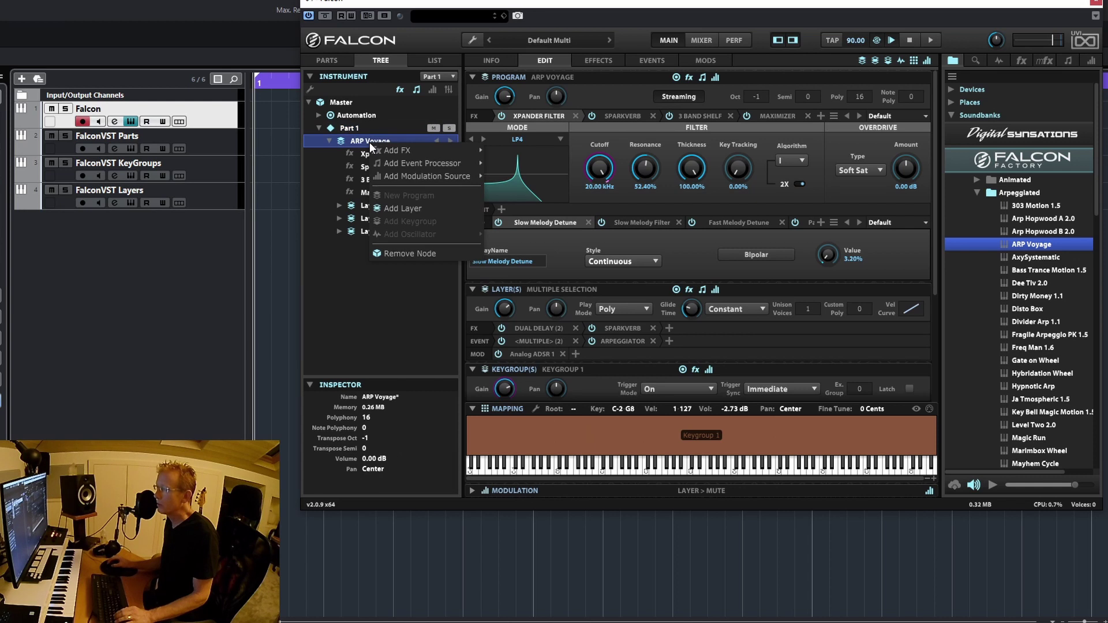
pyautogui.click(390, 208)
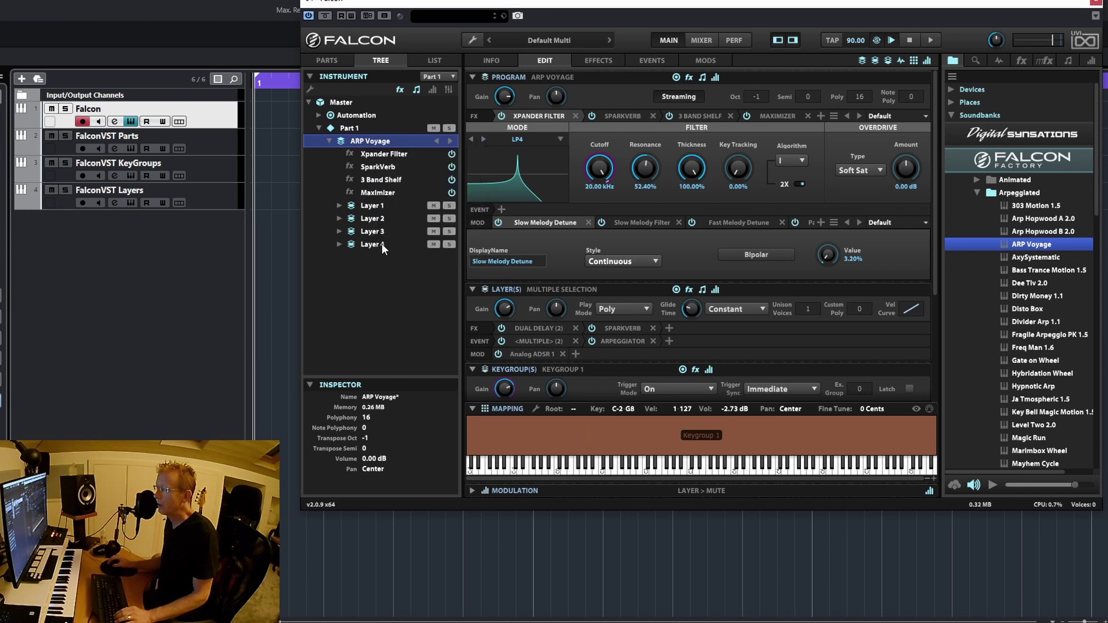
pyautogui.click(349, 208)
pyautogui.click(340, 206)
pyautogui.rightClick(382, 207)
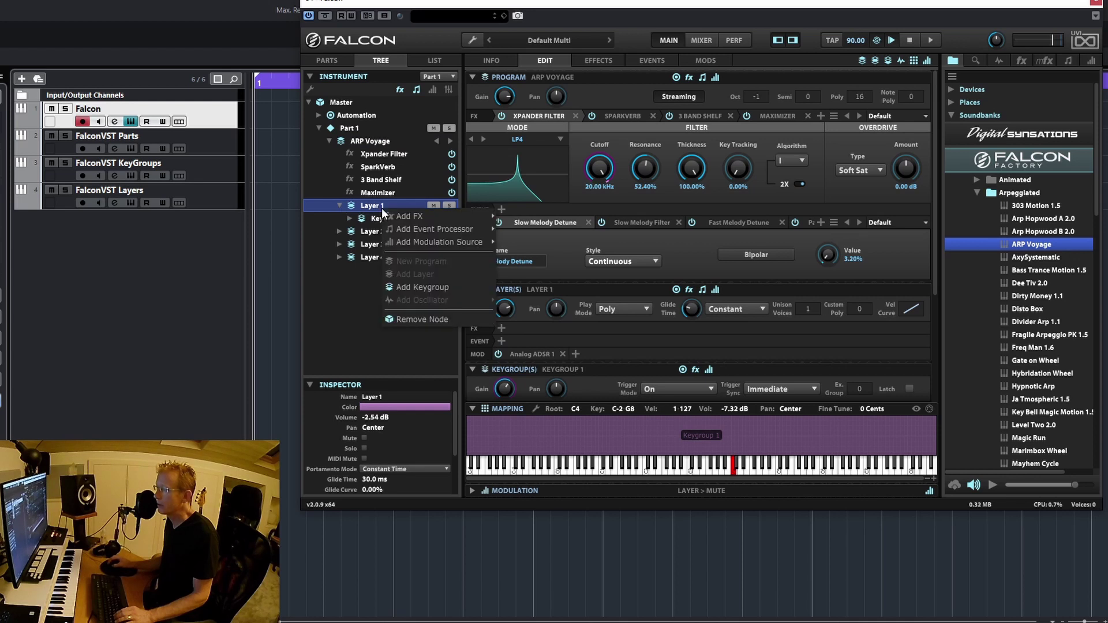
pyautogui.click(428, 287)
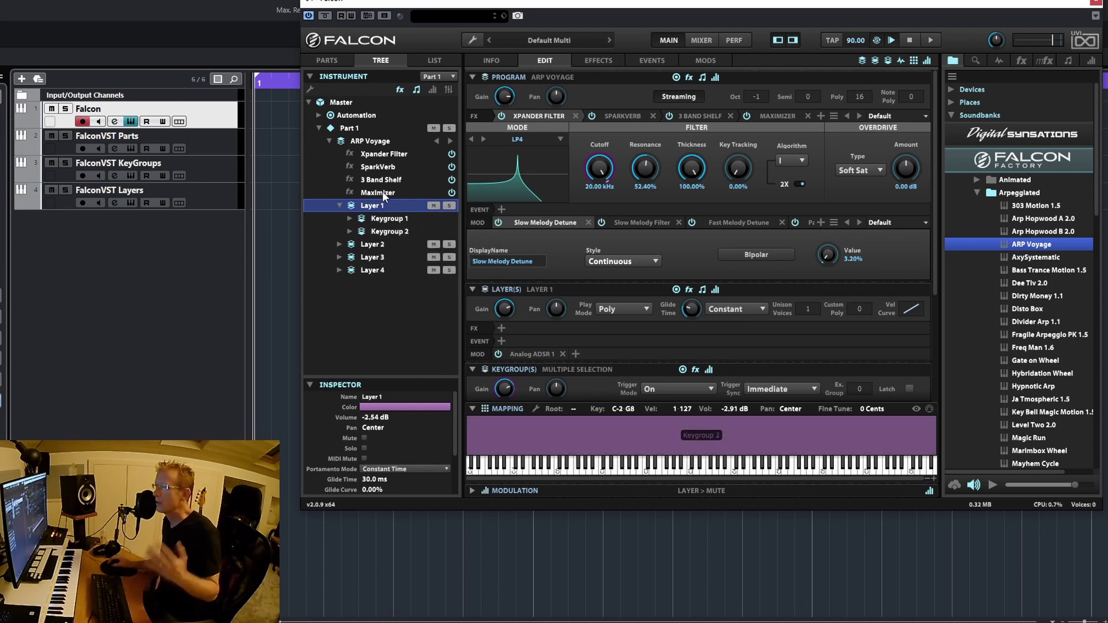